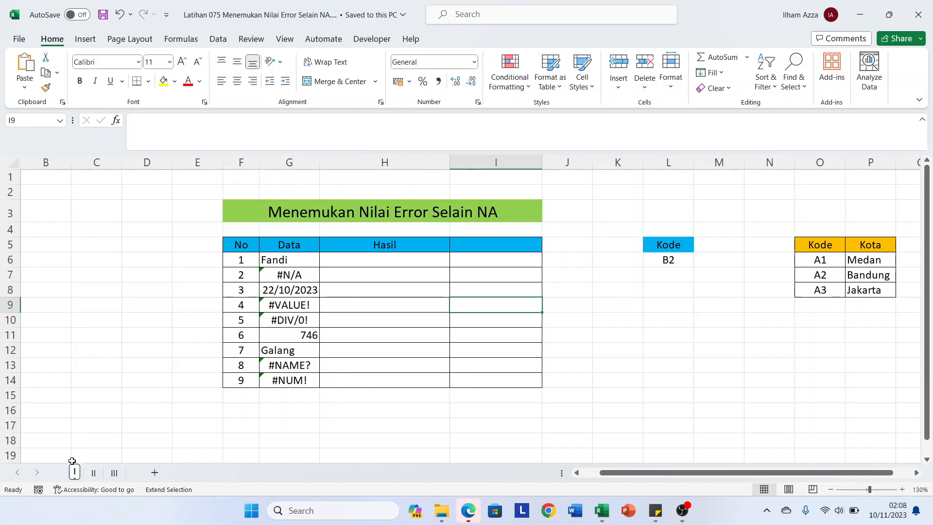
click(94, 474)
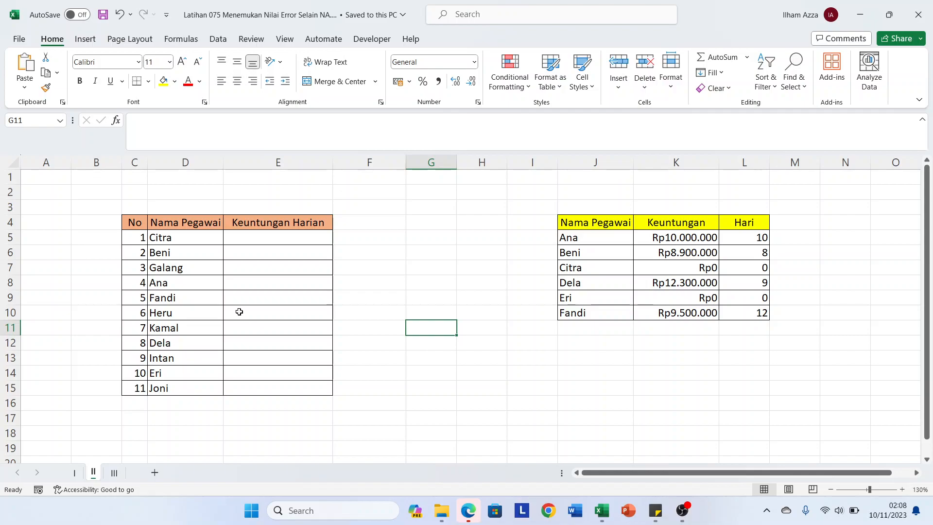
click(77, 472)
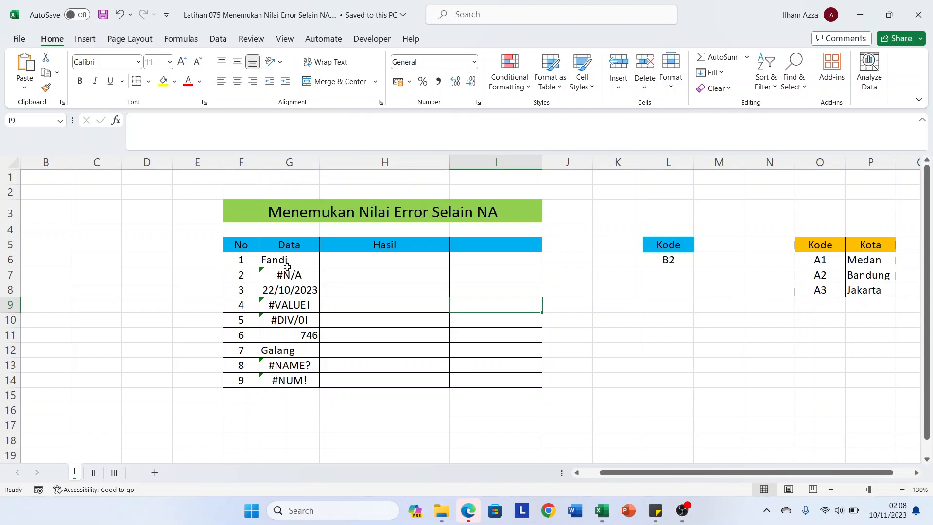
Enter =ISERR(G6) in H6 to test for errors other than #N/A, and fill the formula down to H14.
click(342, 260)
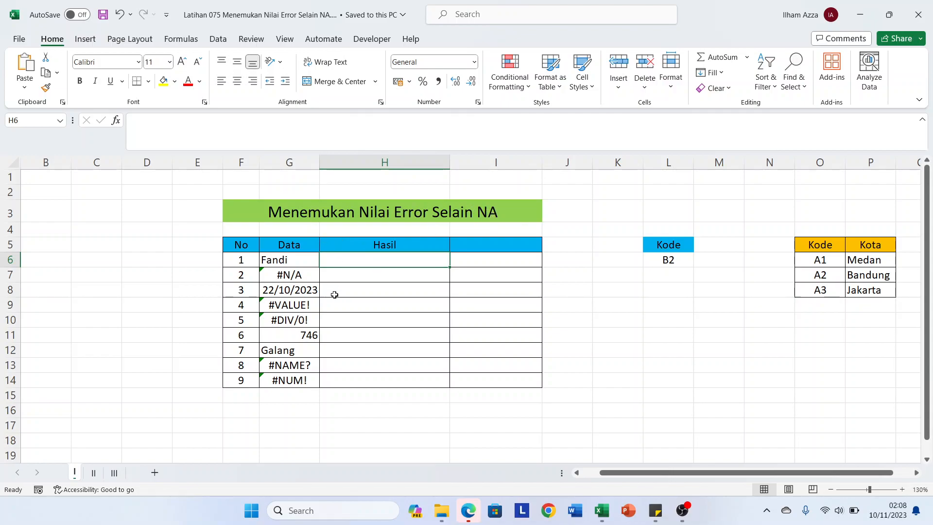
text(=is)
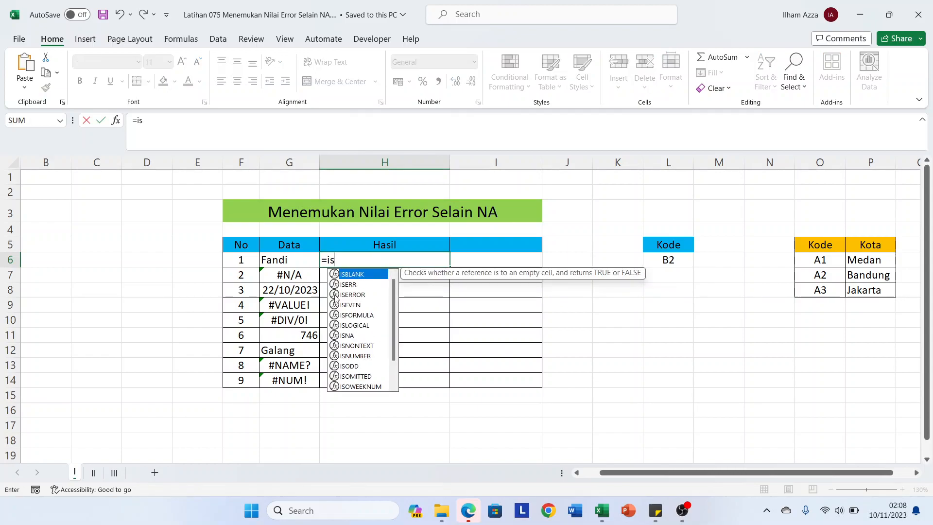
key(Down)
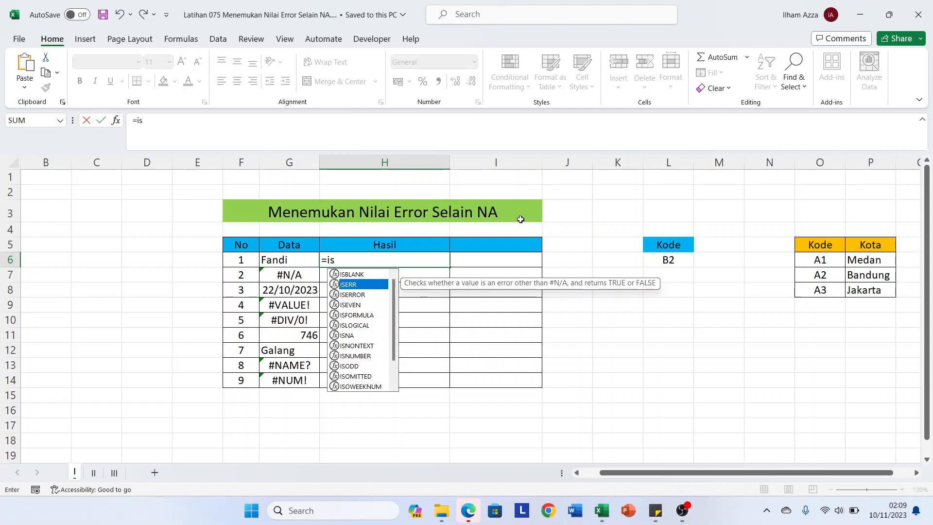
key(Tab)
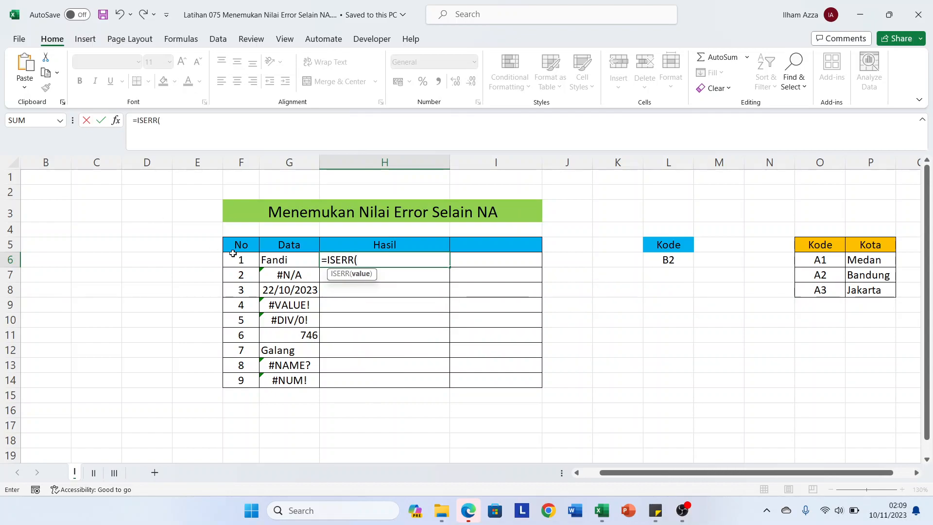
click(270, 260)
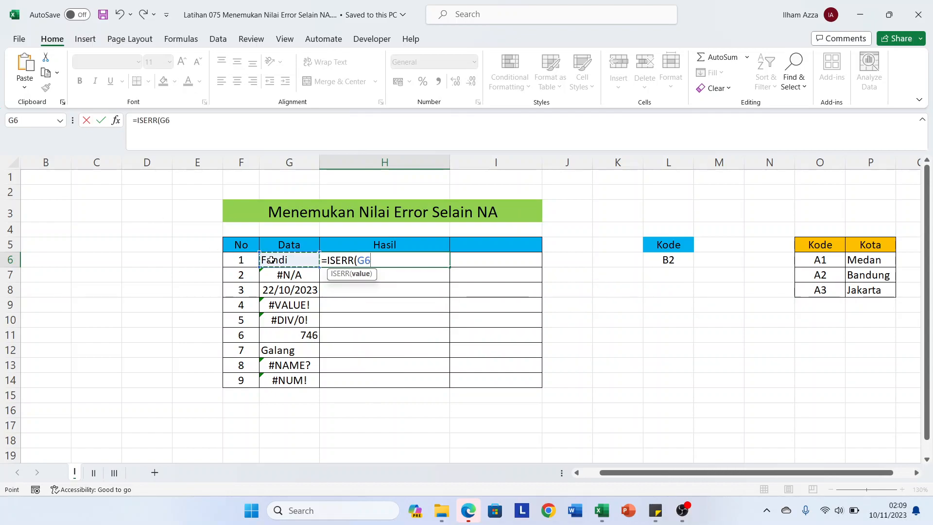
text())
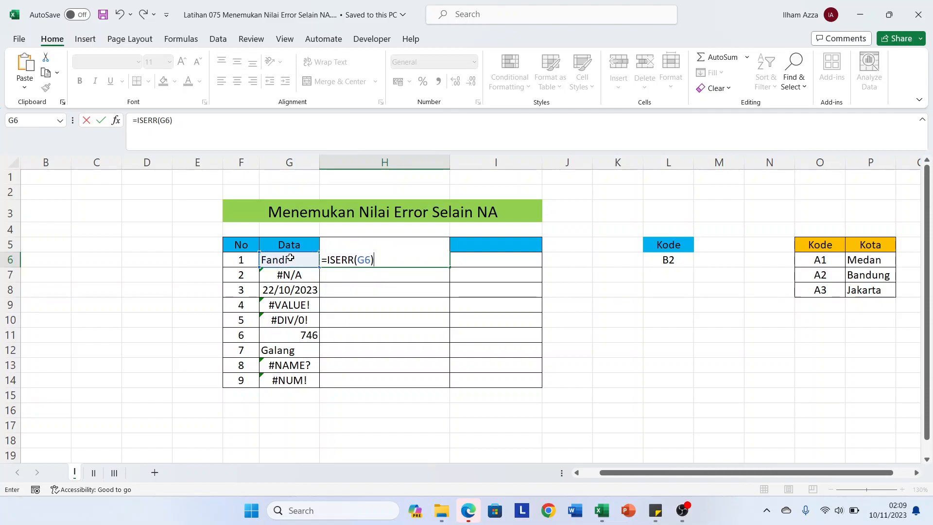
key(Return)
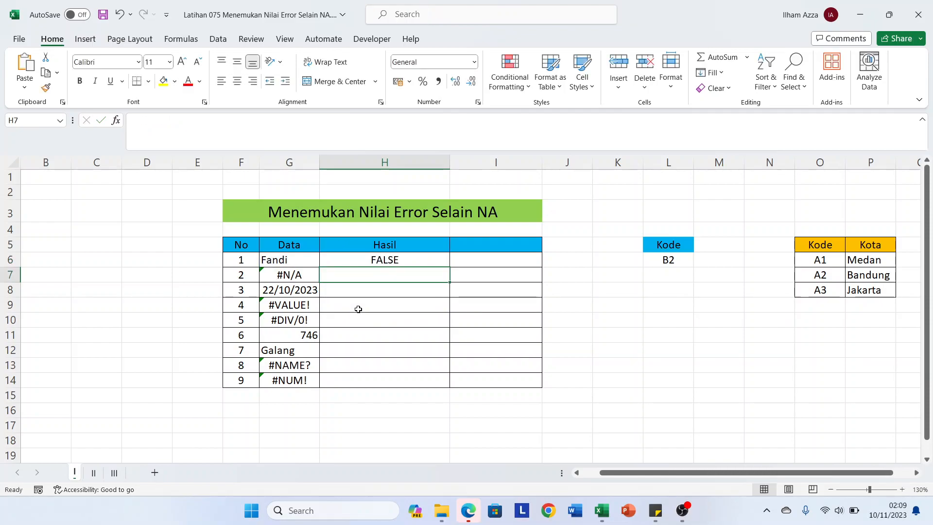
click(382, 261)
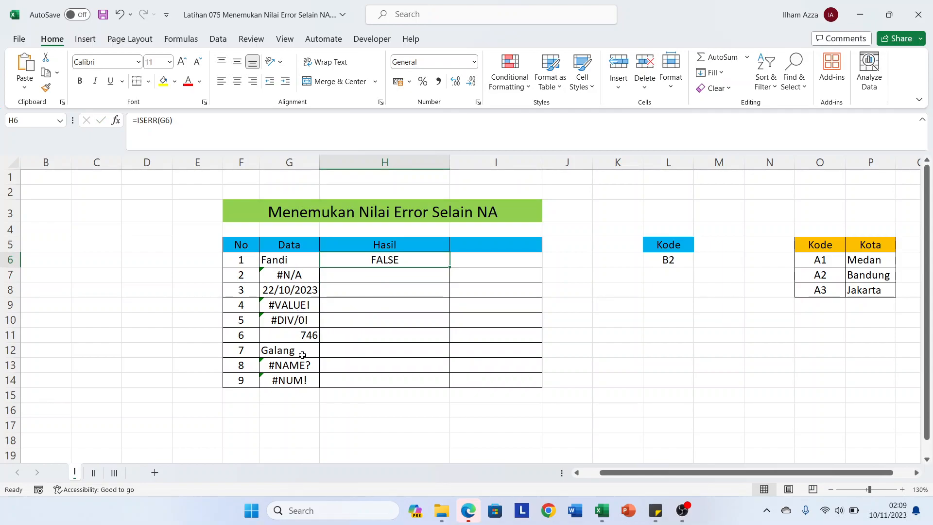
double_click(450, 268)
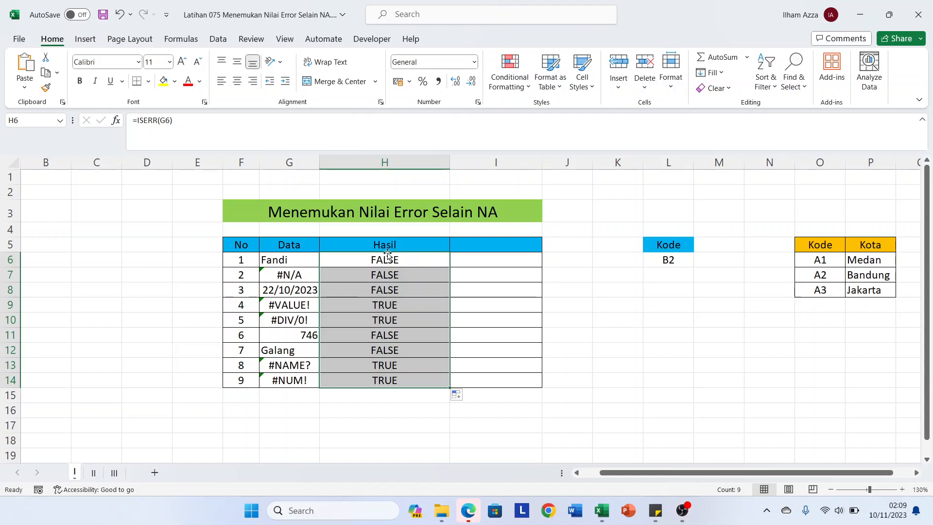
Change H6 to =IF(ISERR(G6);"Error Selain NA";"Bukan Error atau Error NA") and fill it down to H14.
click(373, 259)
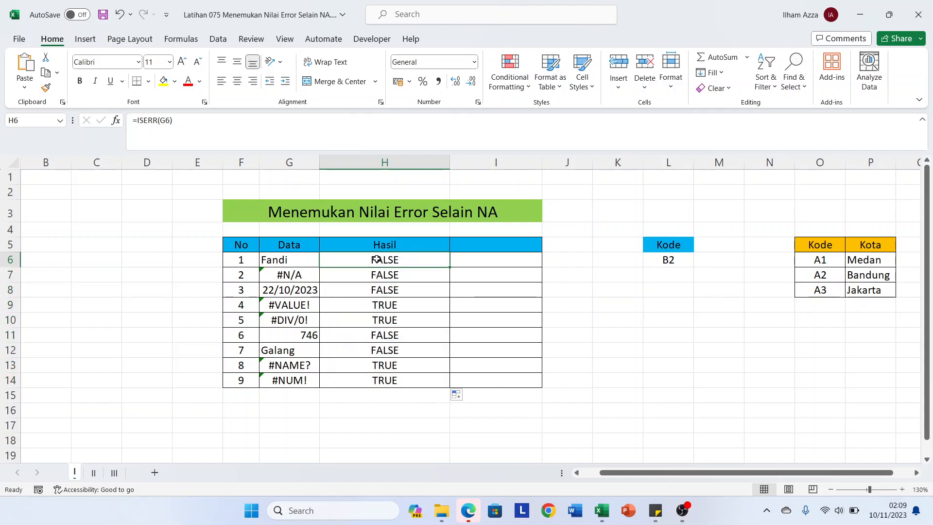
double_click(328, 253)
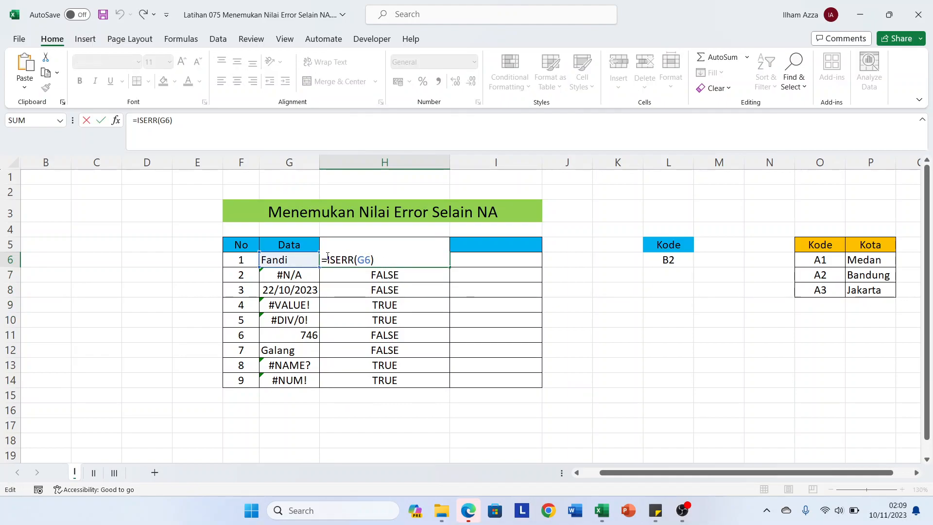
text(IF(ISERR(G6))
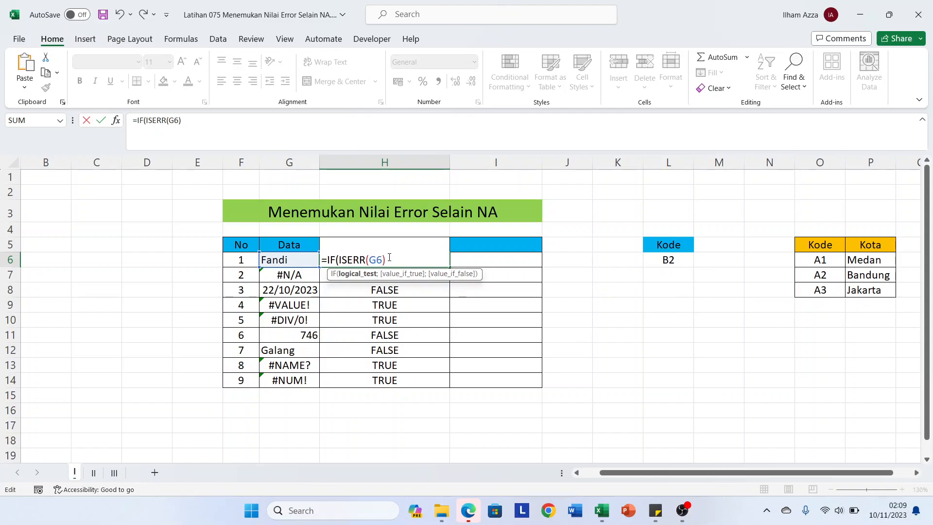
text(;)
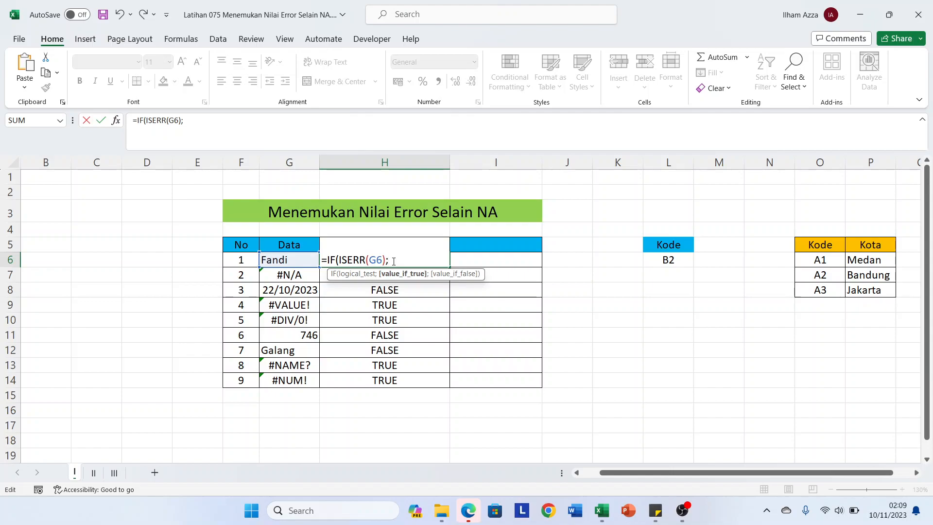
text("Error Sel)
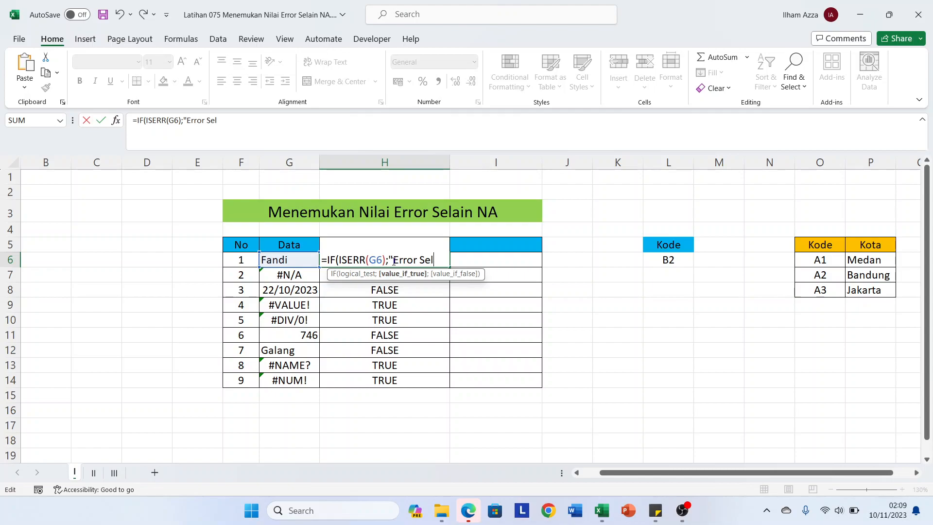
text(ain NA)
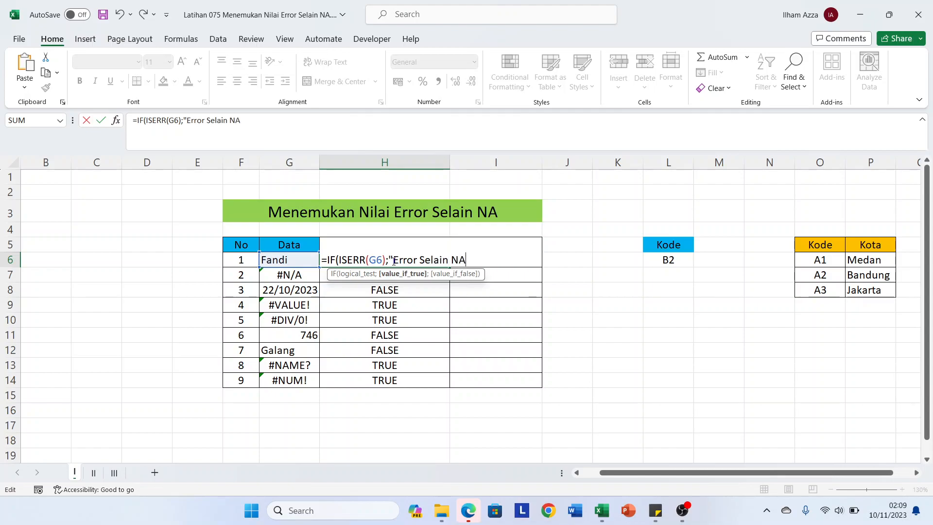
text(";)
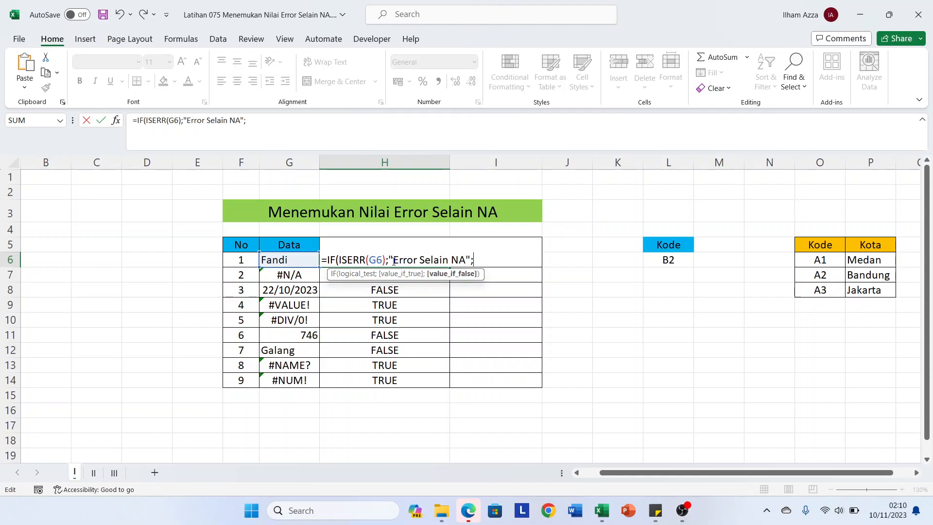
text("Bukan Error atau)
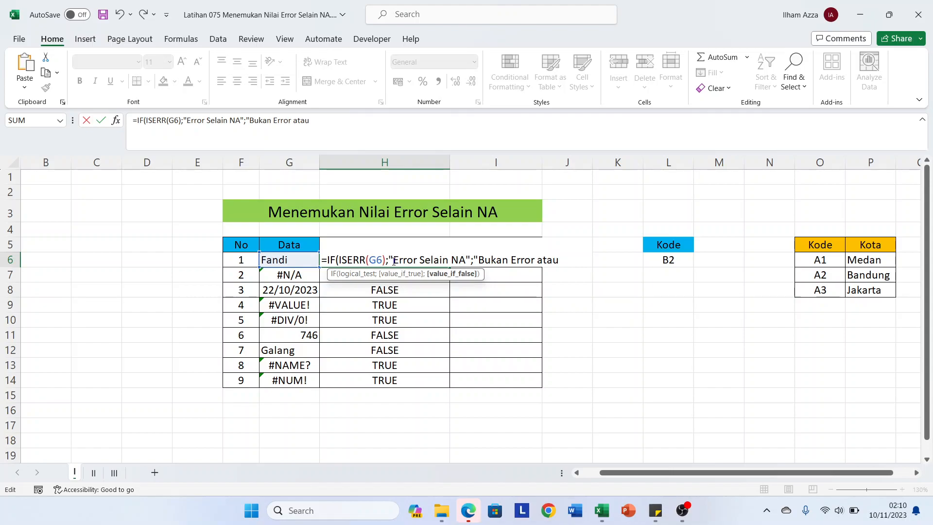
text( Error NA)
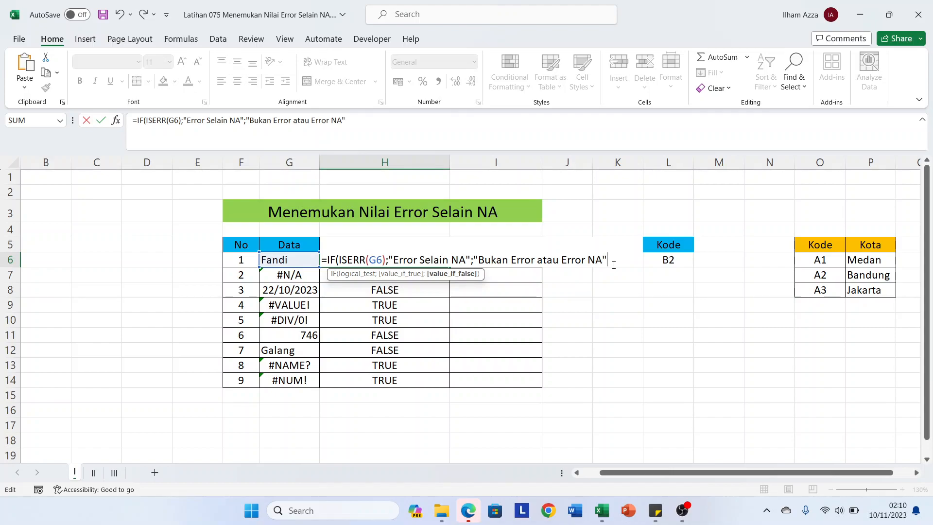
text())
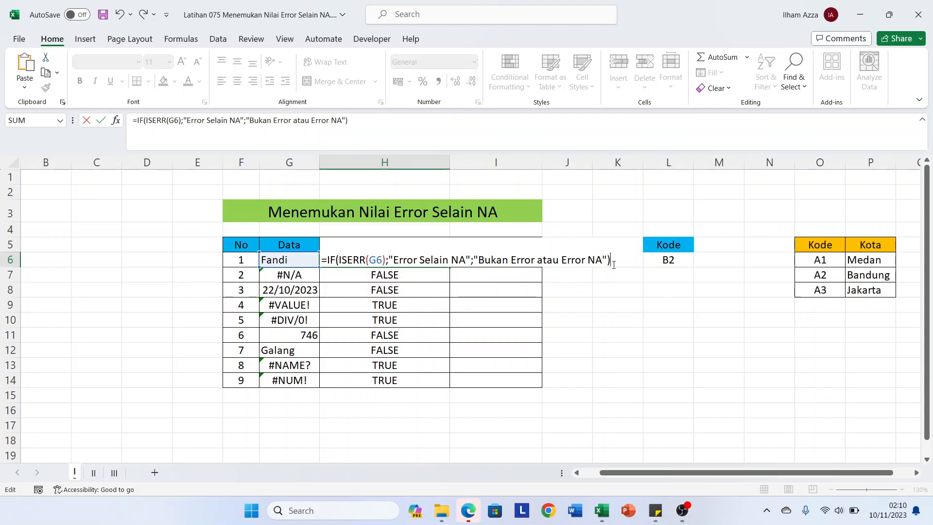
key(Return)
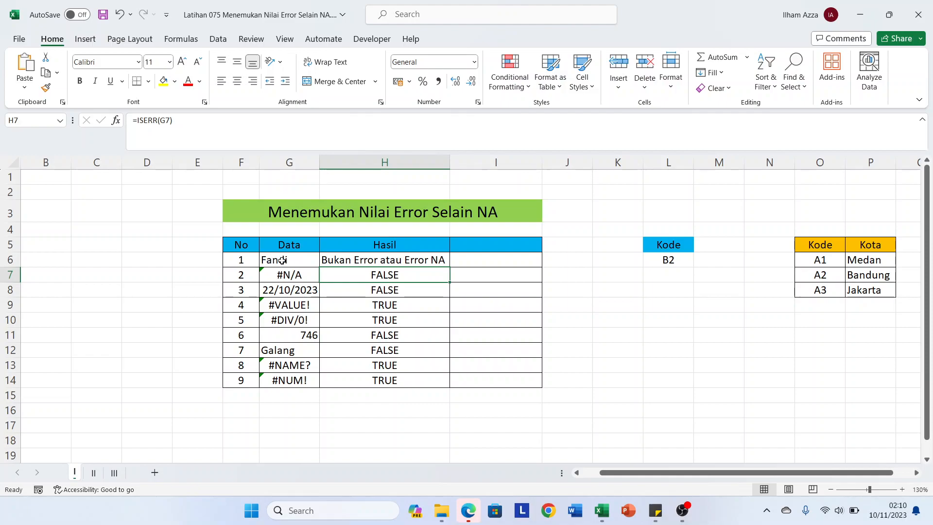
click(440, 261)
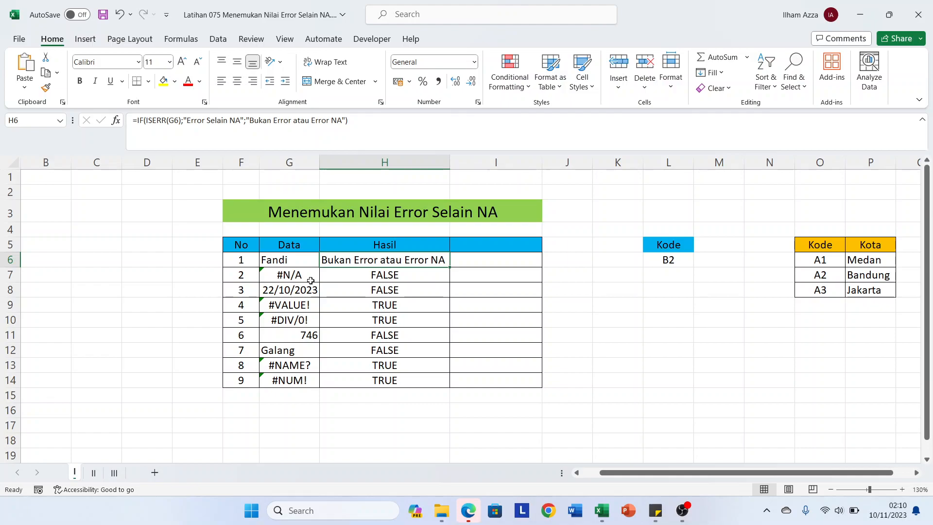
double_click(450, 266)
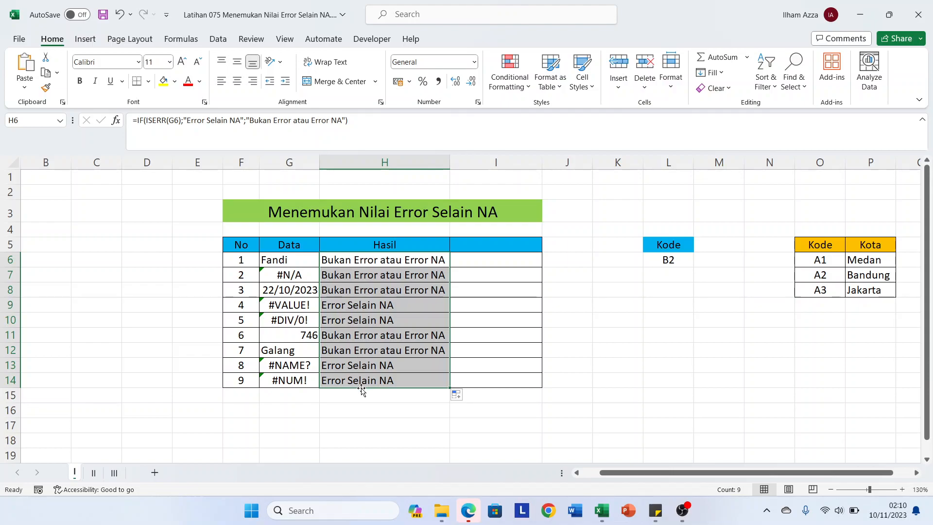
click(285, 260)
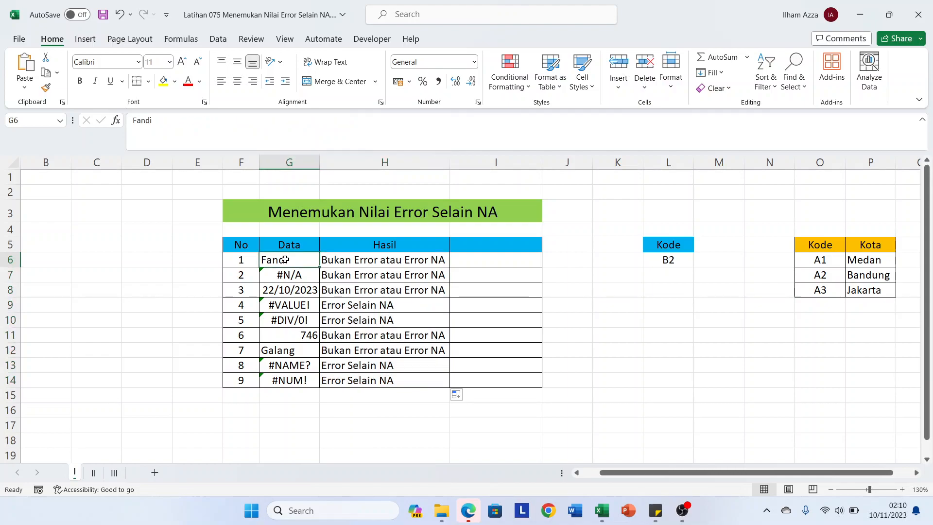
click(482, 260)
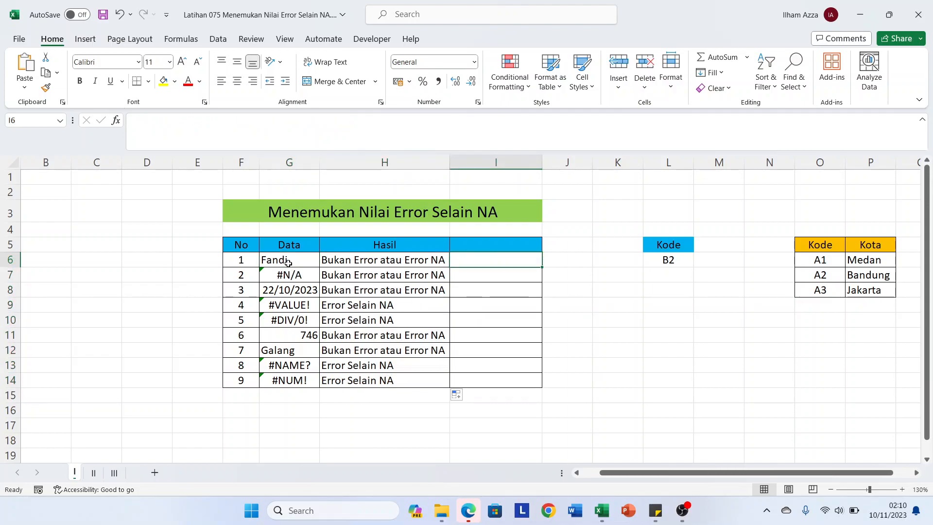
click(305, 335)
click(293, 351)
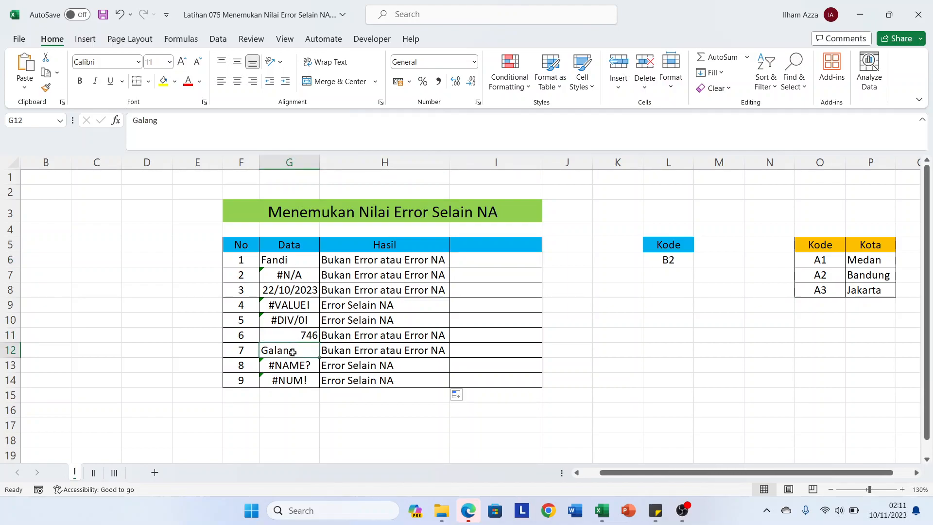
click(299, 275)
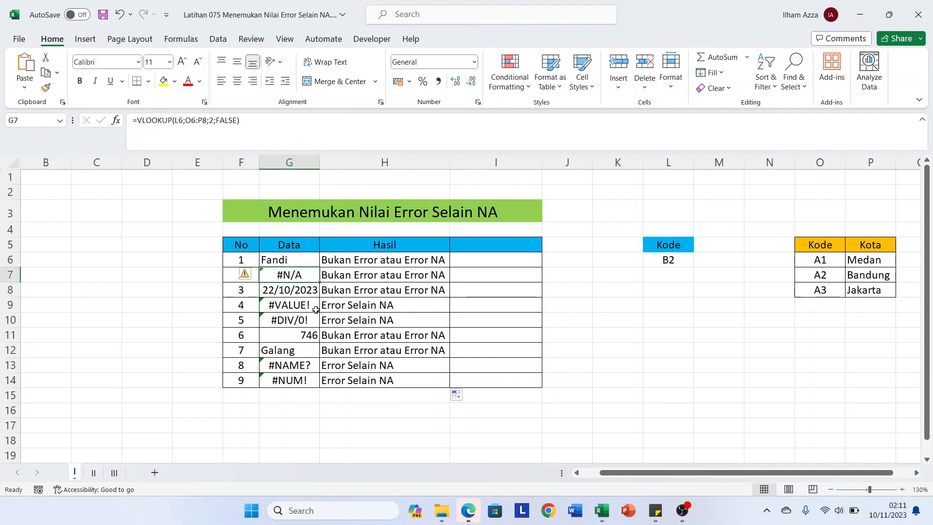
Enter =ISERROR(G6) in I6, beside the first Hasil result, to test the first data value for any error.
click(489, 261)
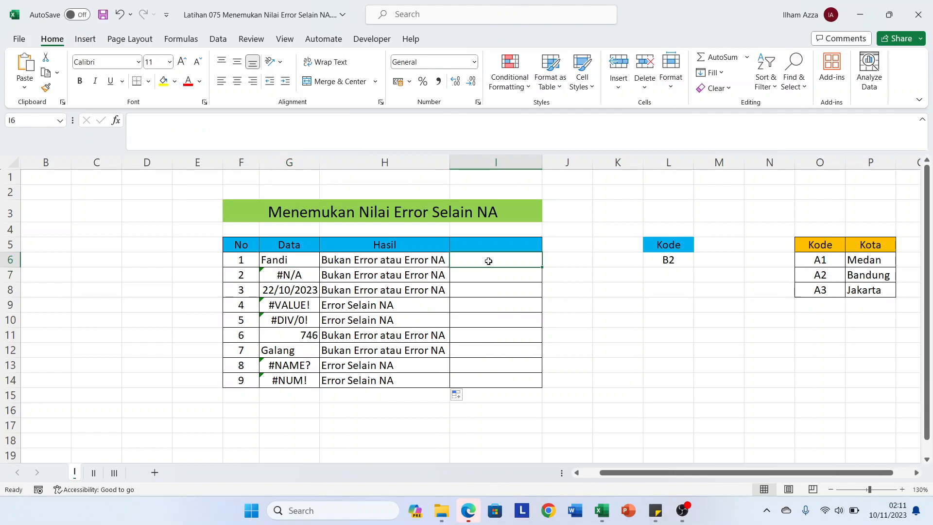
text(=)
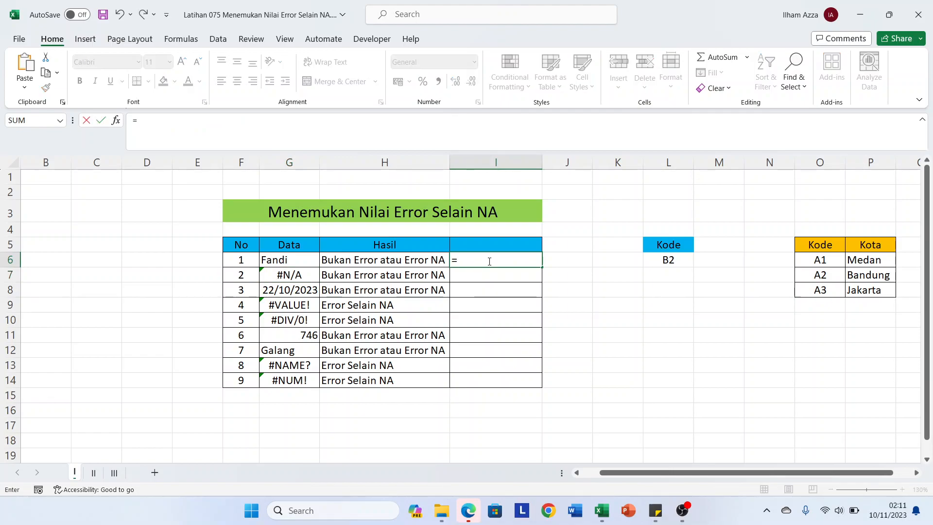
text(is)
key(Down)
key(Down)
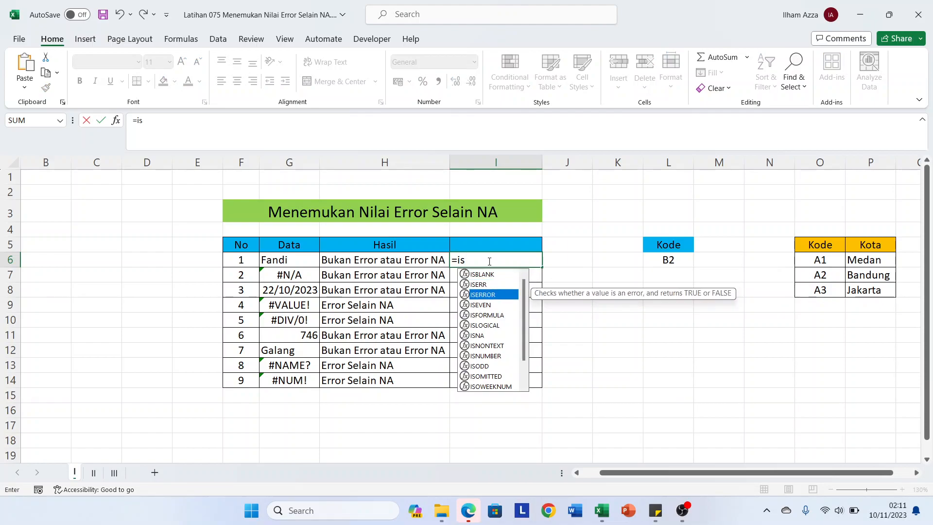
key(Tab)
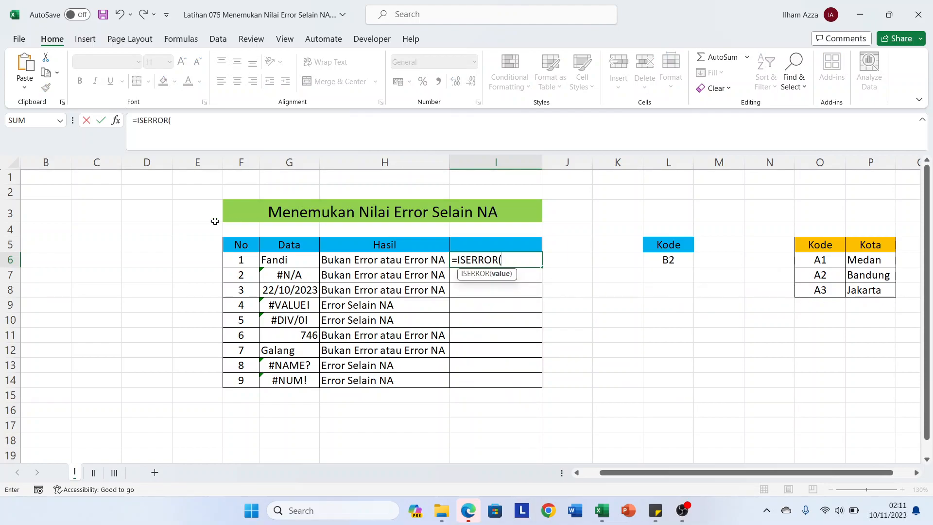
click(288, 261)
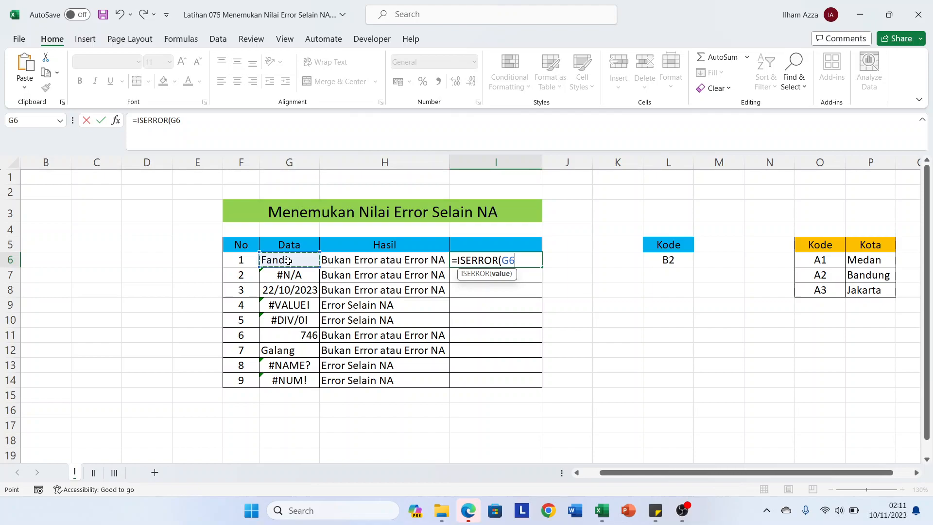
text())
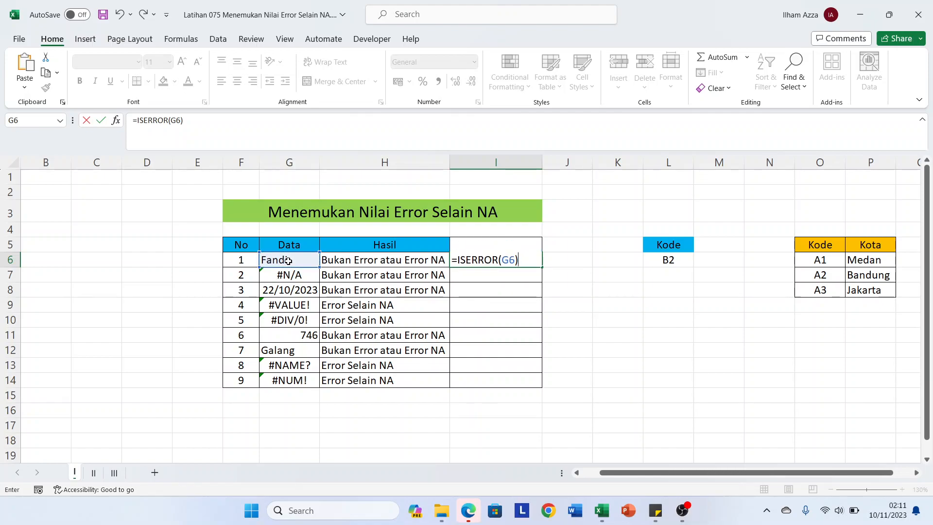
key(Return)
click(533, 261)
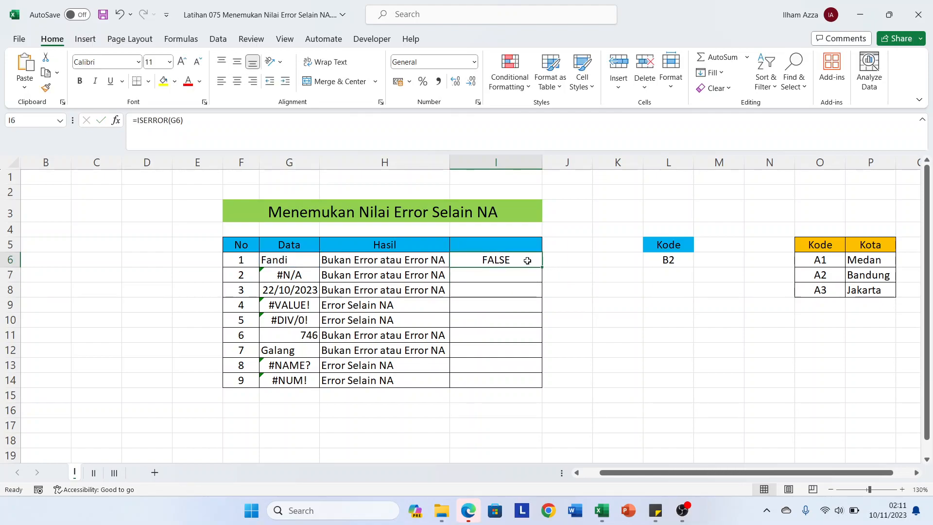
Fill the ISERROR formula from I6 down to I14 and compare the first result with its data value in G6.
double_click(542, 267)
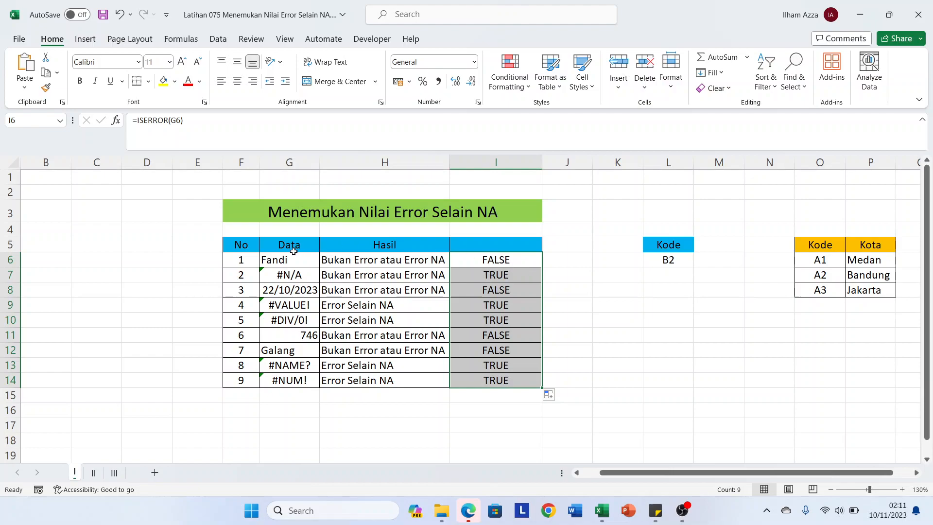
click(271, 260)
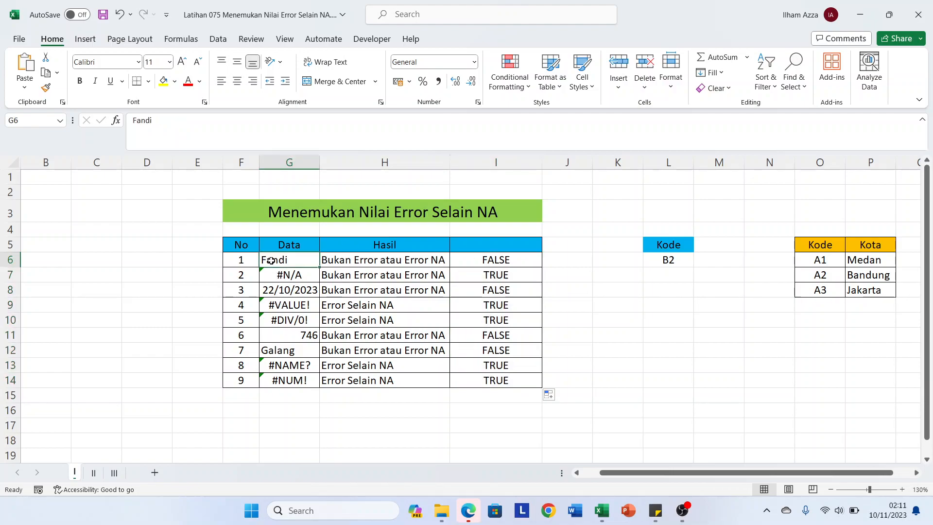
click(488, 260)
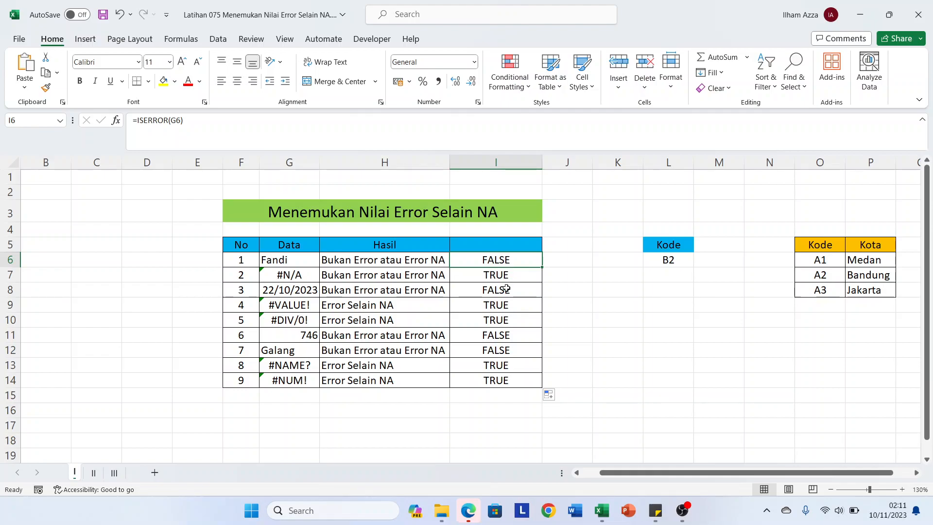
Change I6 to =IF(ISERROR(G6);"Error";"Tidak Error") and fill it down to I14.
double_click(489, 261)
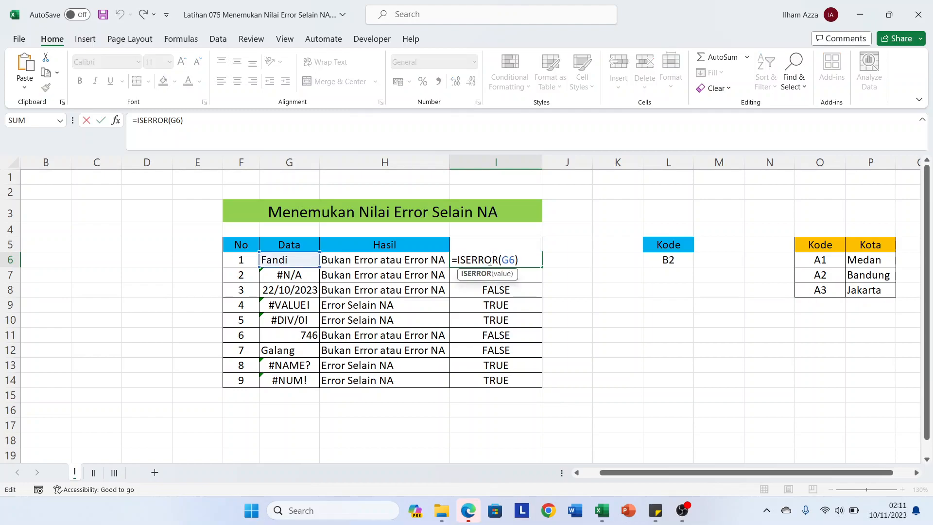
click(459, 260)
text(I)
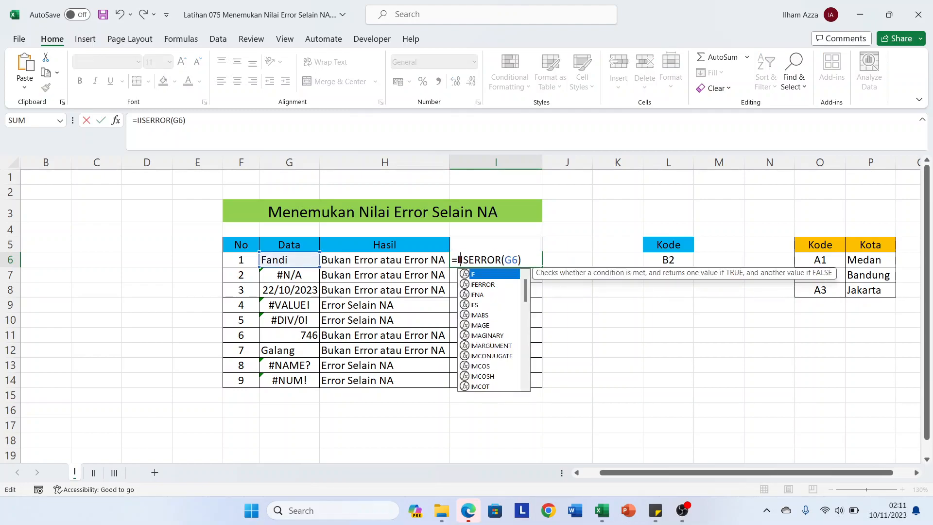
text(F()
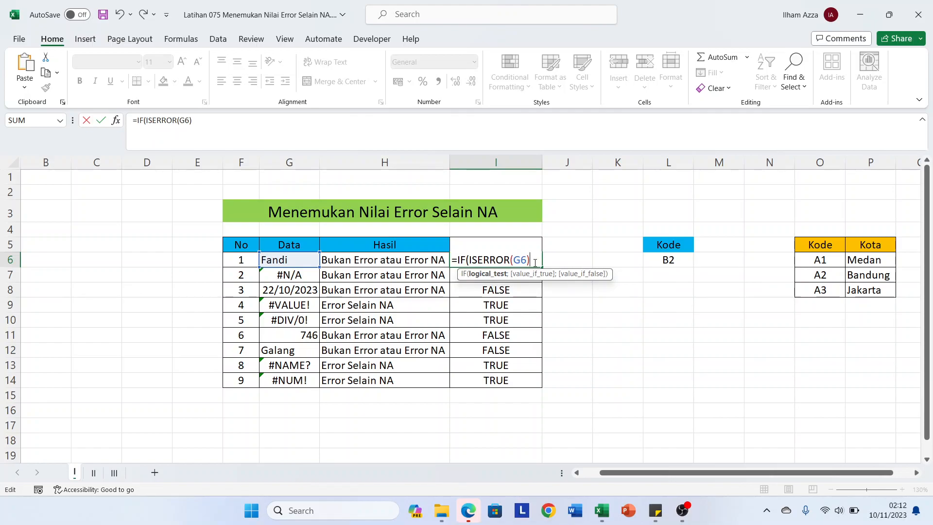
text(;)
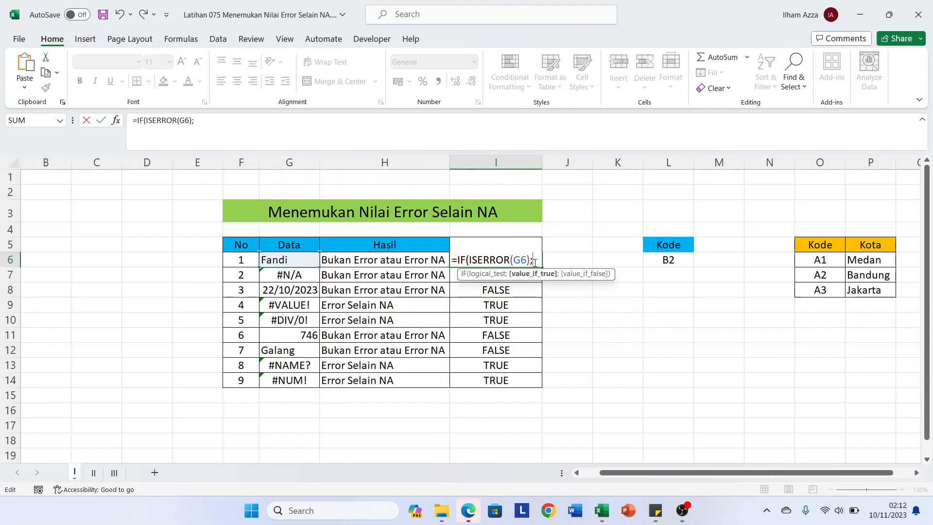
text("Error";)
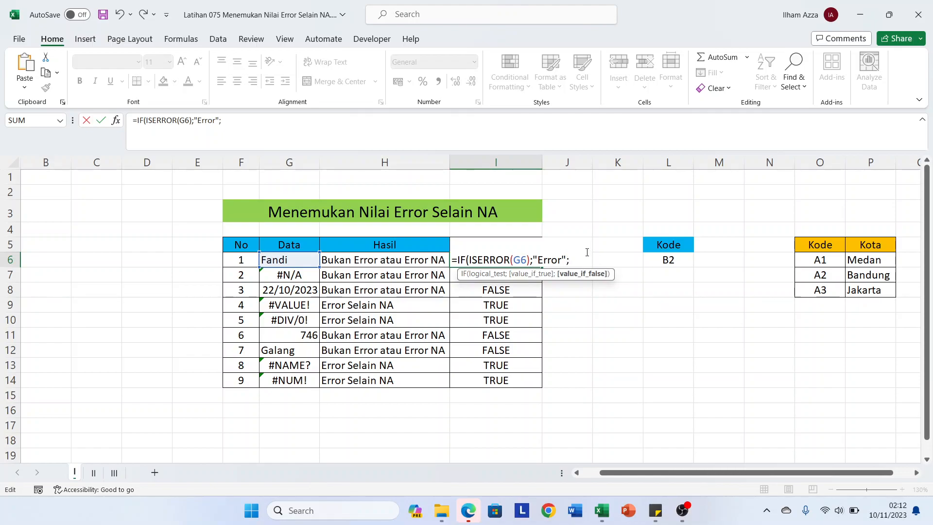
text("Tidak Error)
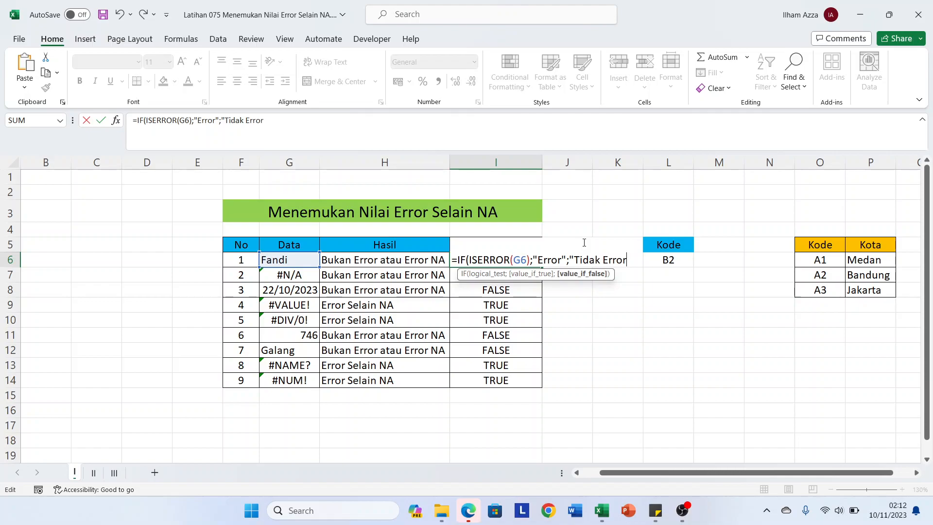
text("))
key(Return)
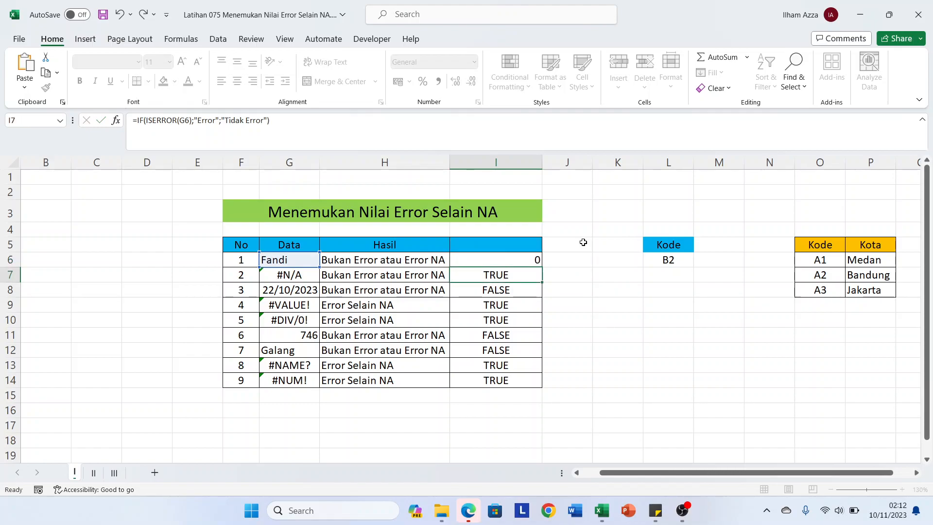
click(529, 261)
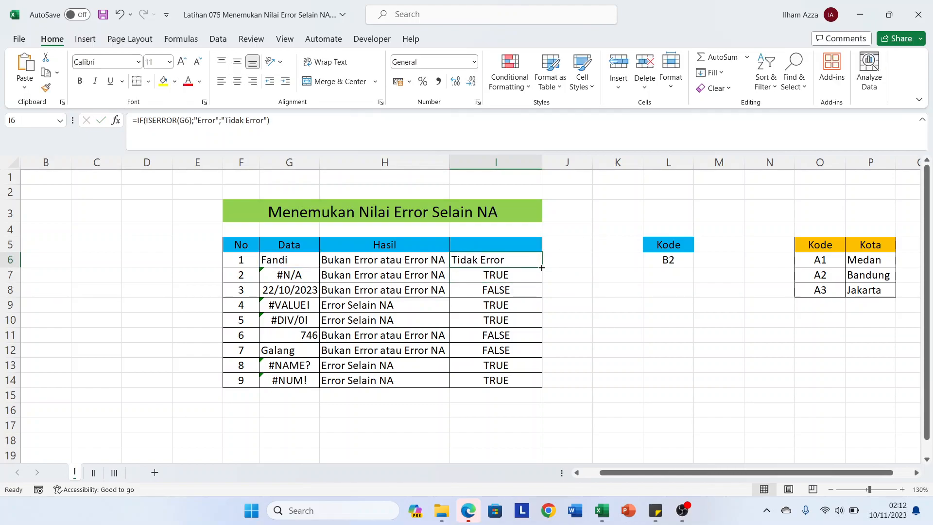
double_click(542, 267)
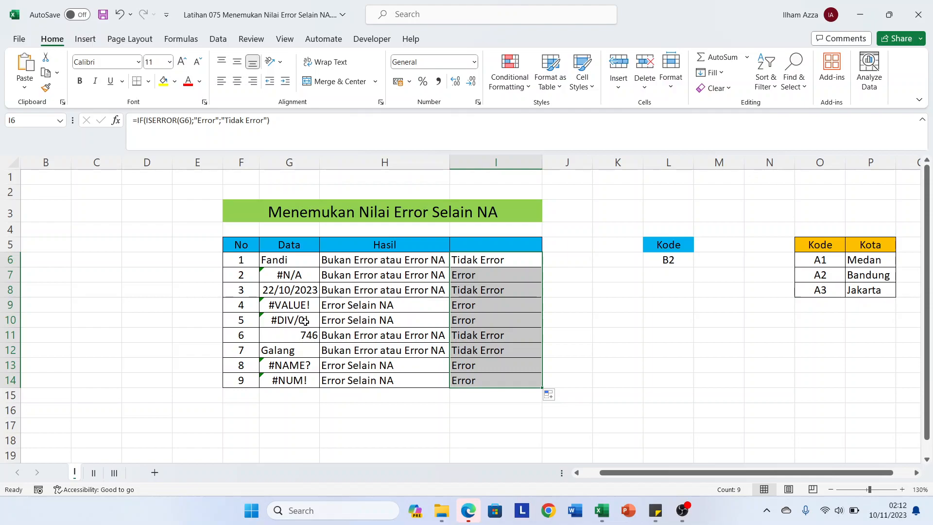
Replace the "Error" argument in I6 with ISERR(G6), making the formula =IF(ISERROR(G6);ISERR(G6);"Tidak Error").
click(481, 255)
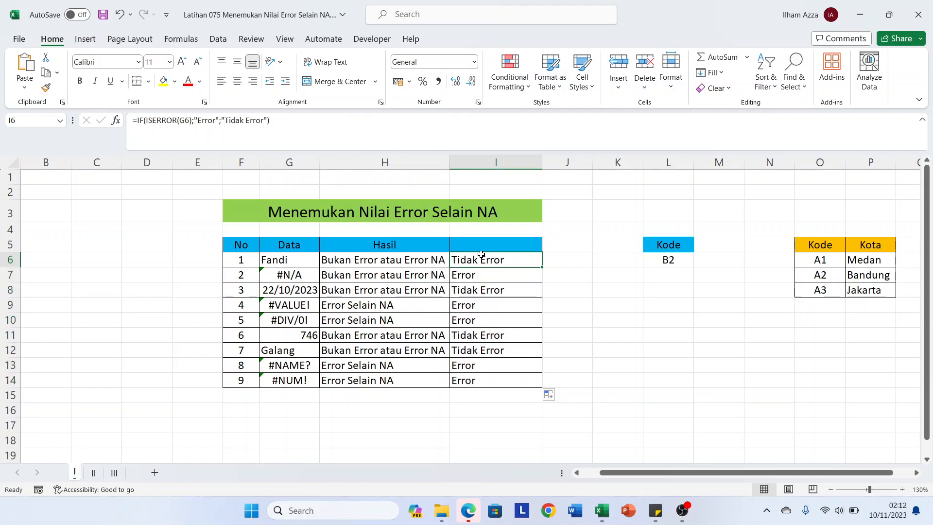
double_click(480, 257)
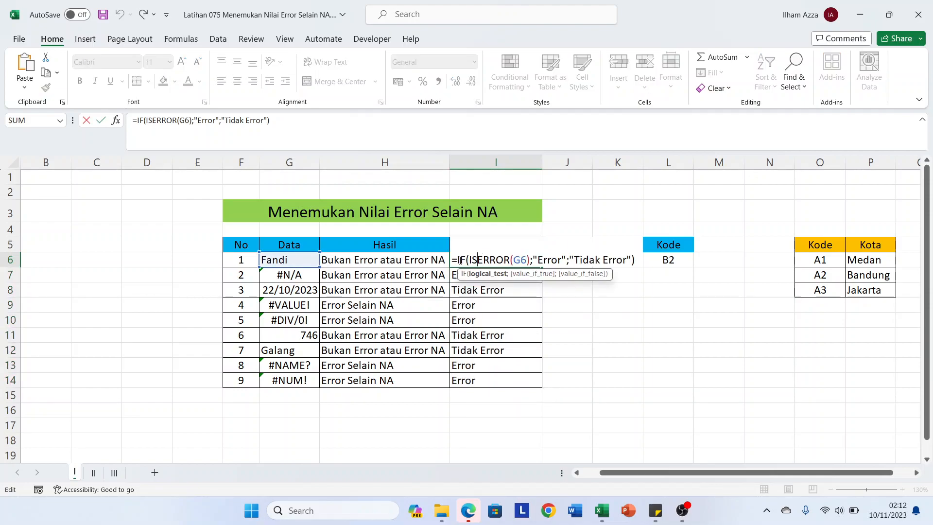
click(457, 261)
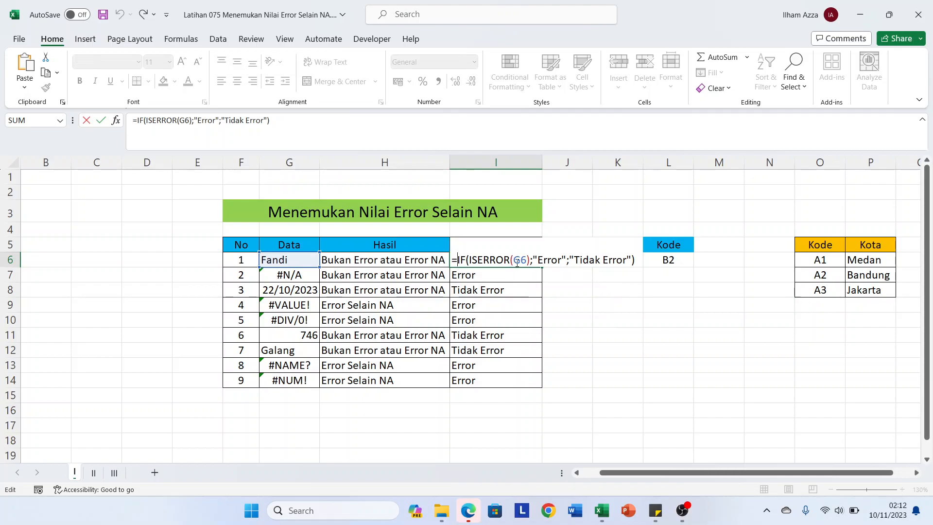
drag(535, 261, 566, 262)
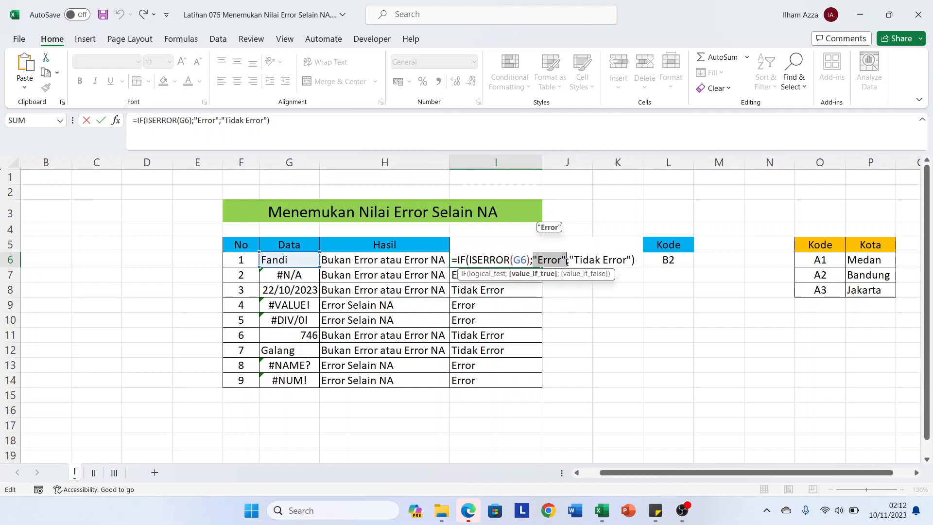
key(Delete)
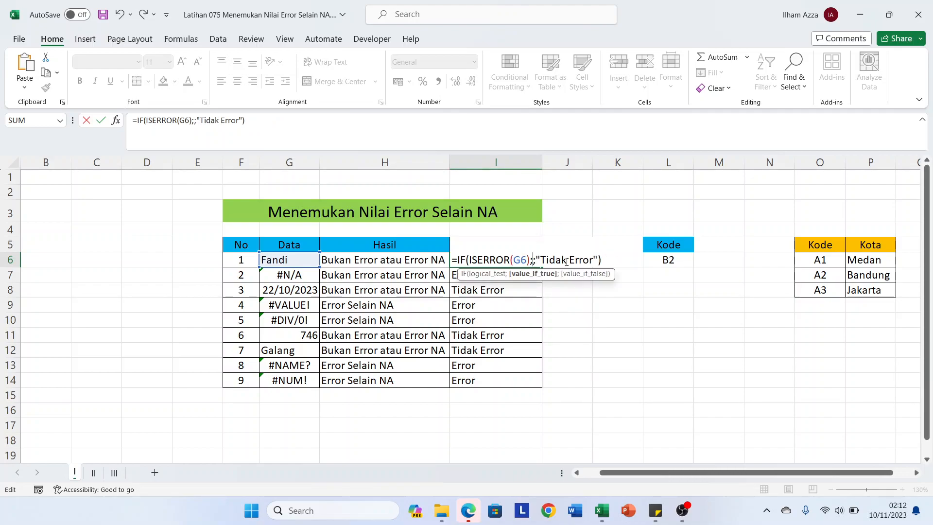
text(is)
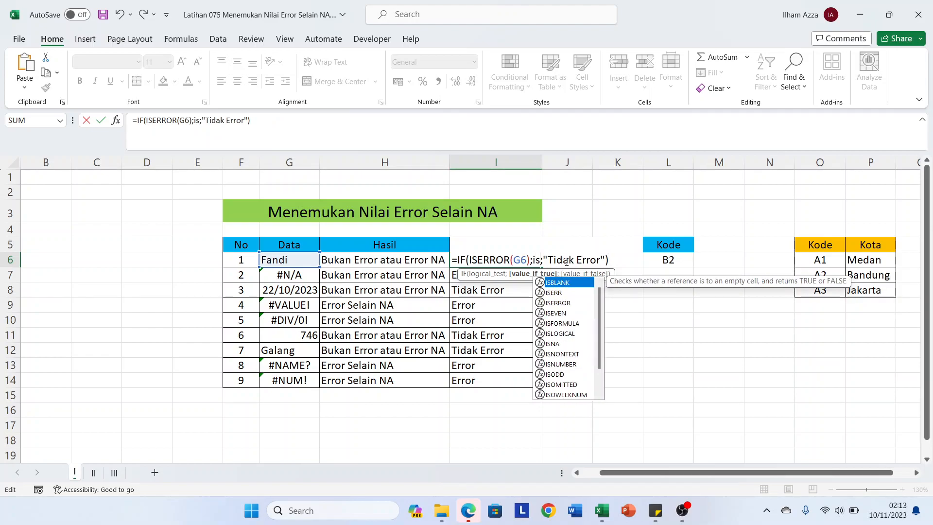
key(Down)
key(Tab)
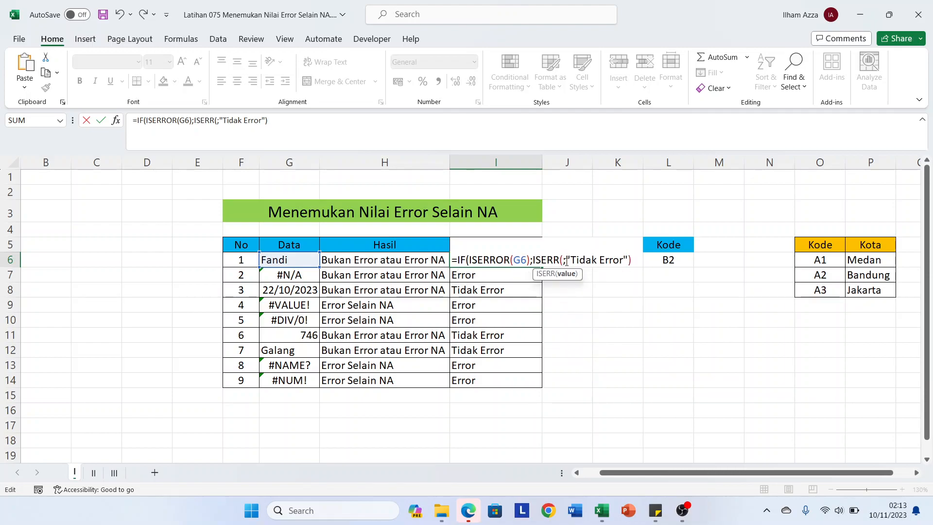
click(276, 259)
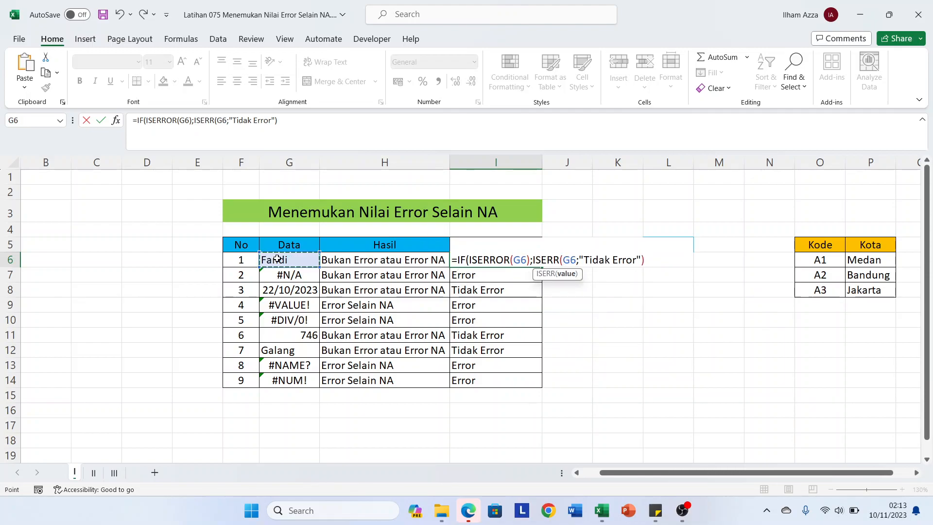
text();)
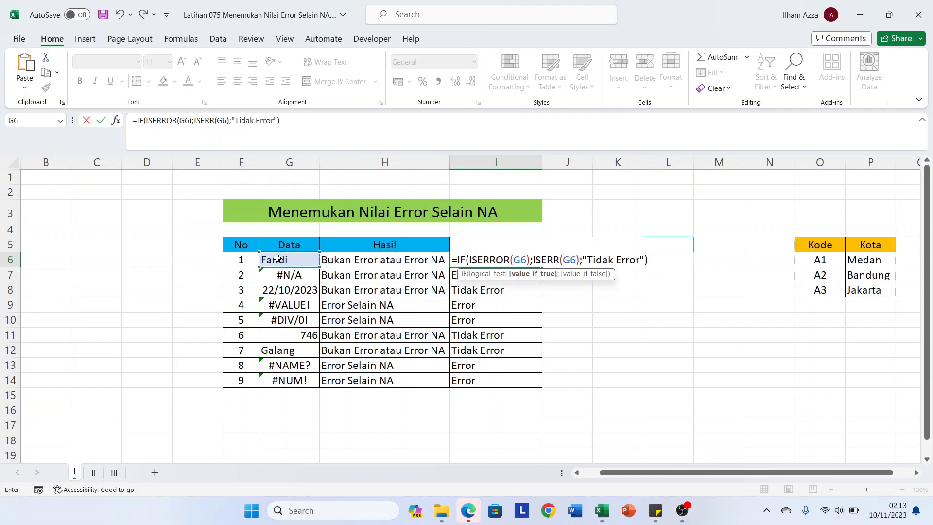
key(Return)
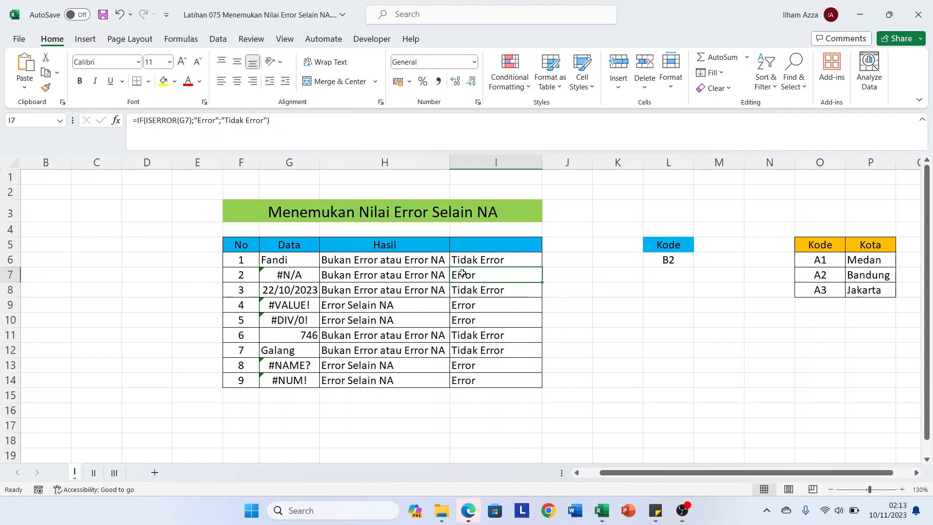
Fill the revised I6 formula down to I14 and check the result for the #N/A row in I7.
click(475, 261)
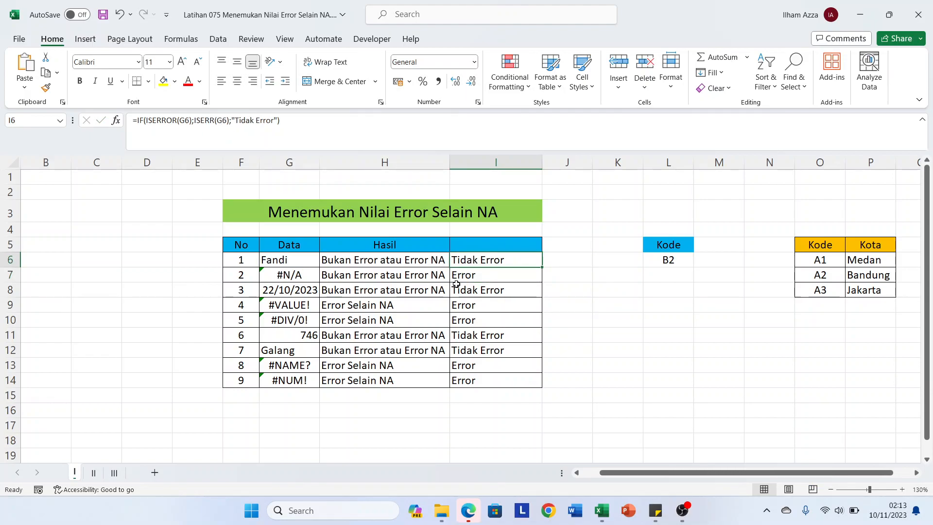
click(470, 276)
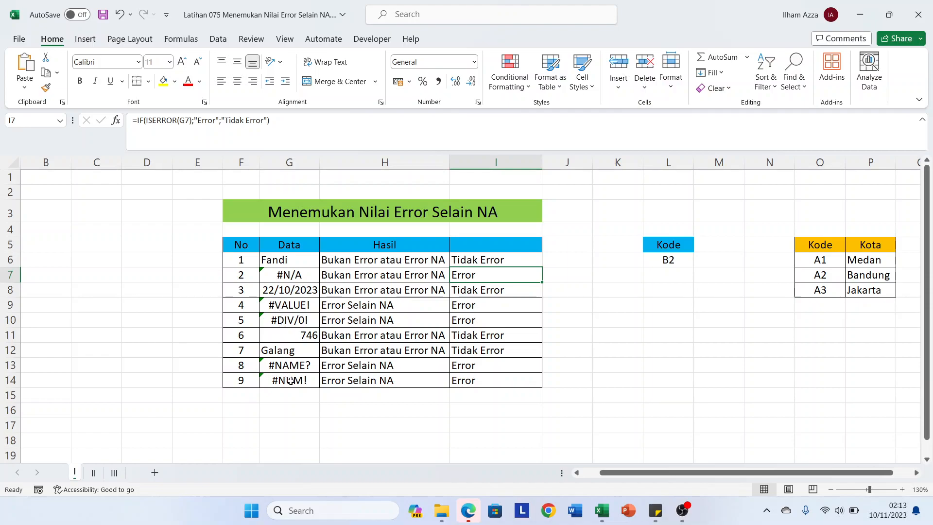
click(464, 261)
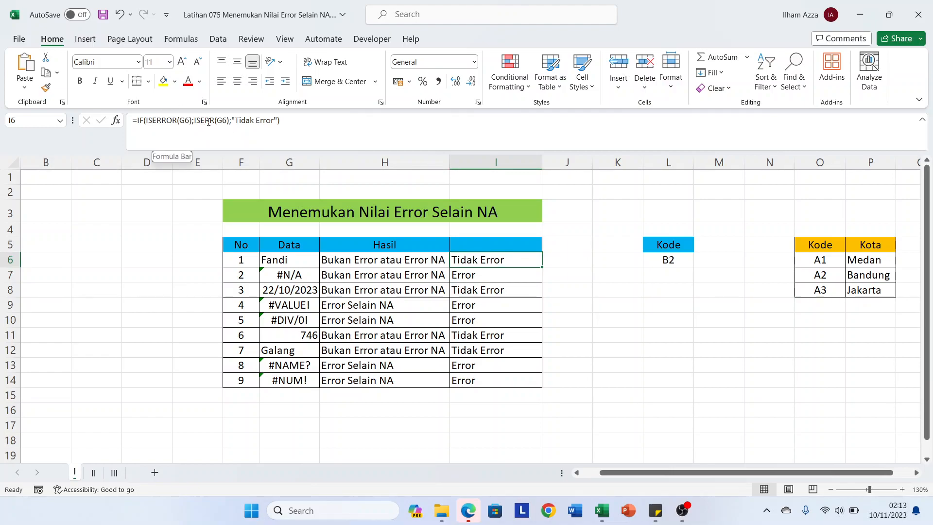
drag(542, 269, 543, 386)
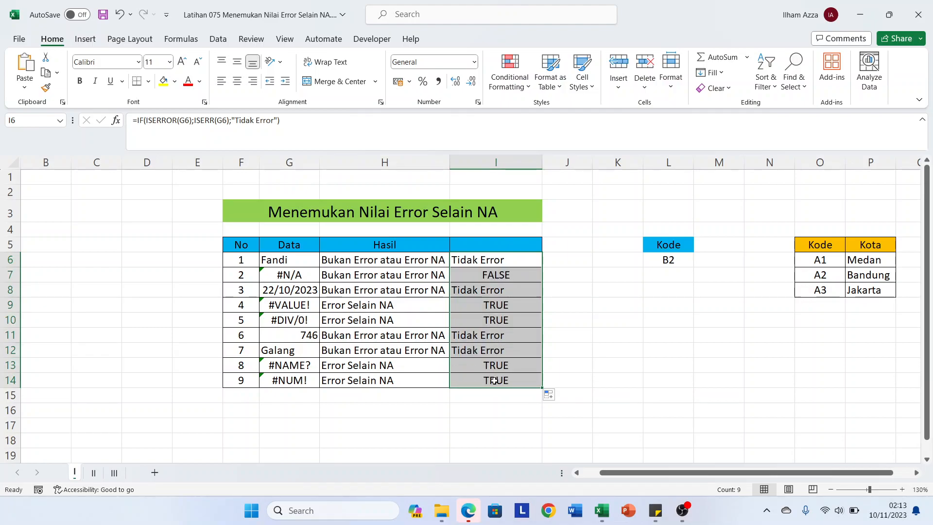
click(480, 276)
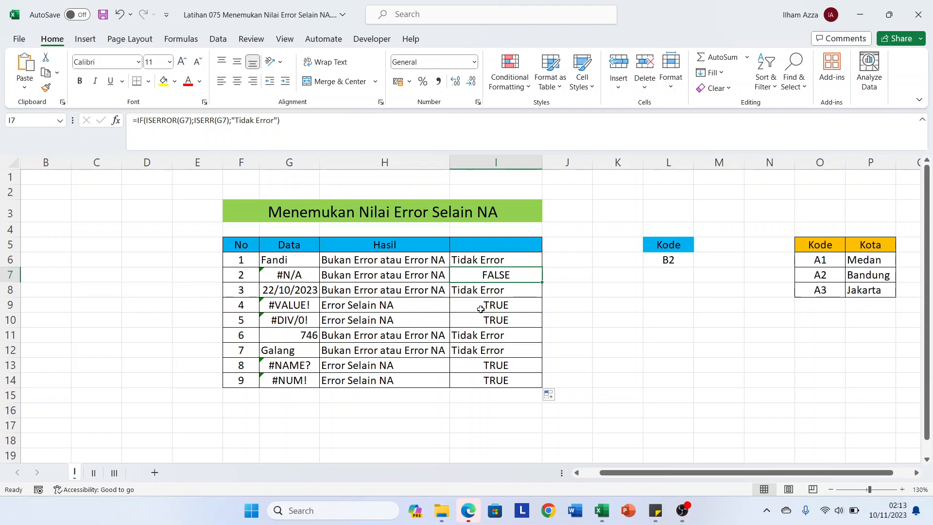
Nest the ISERR test in I6 inside a second IF, making =IF(ISERROR(G6);IF(ISERR(G6);"Bukan Error NA";"Error NA");"Tidak Error").
double_click(483, 255)
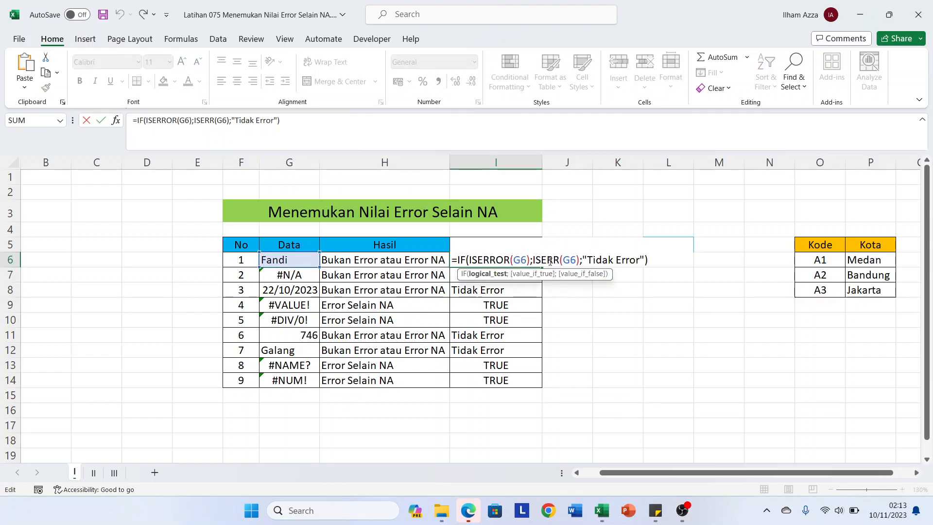
click(534, 261)
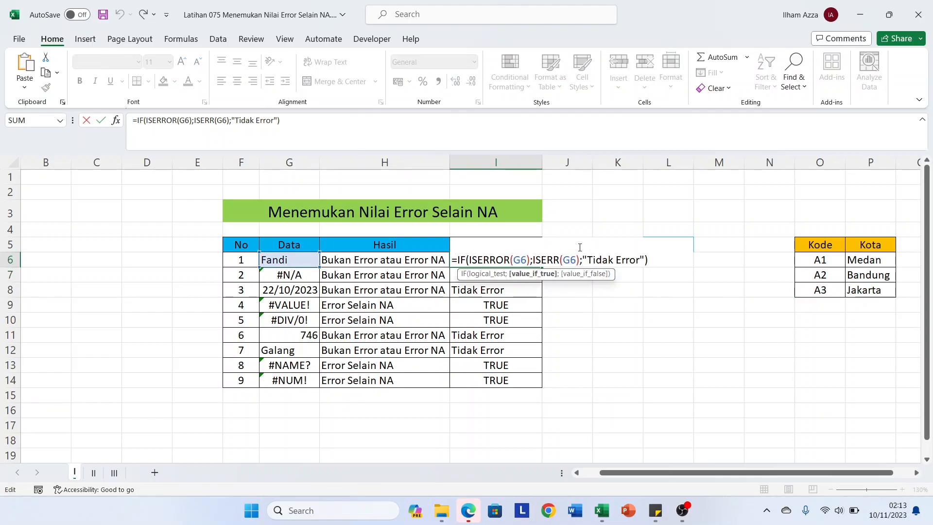
text(i)
key(Tab)
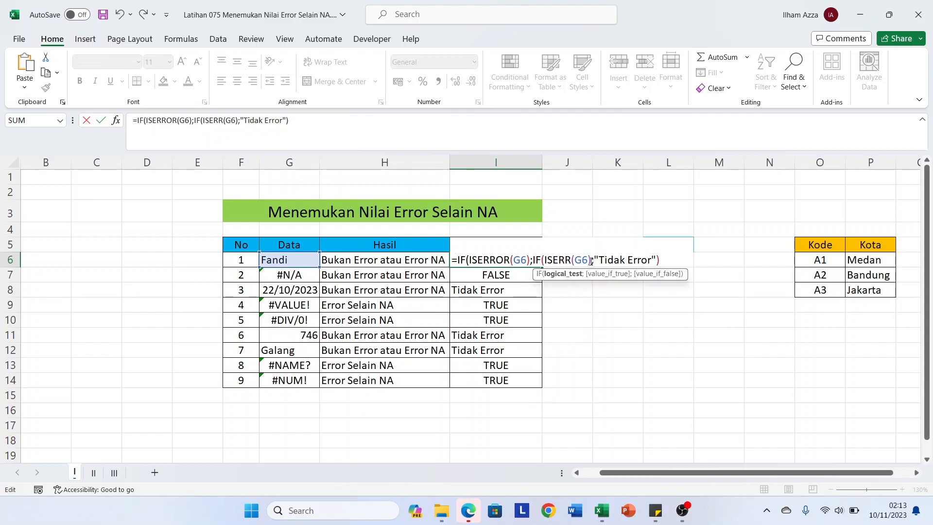
click(591, 260)
text(;)
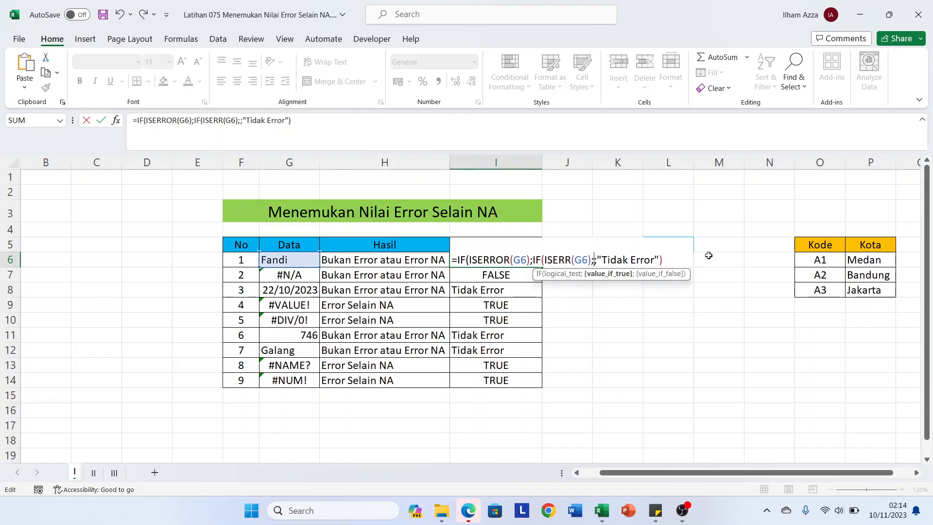
text("Bukan Error NA";)
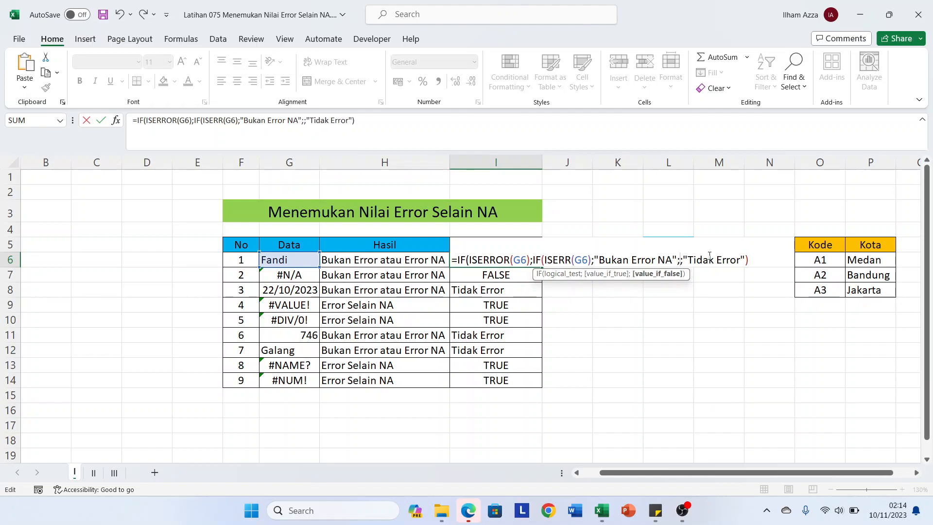
text("Error NA)
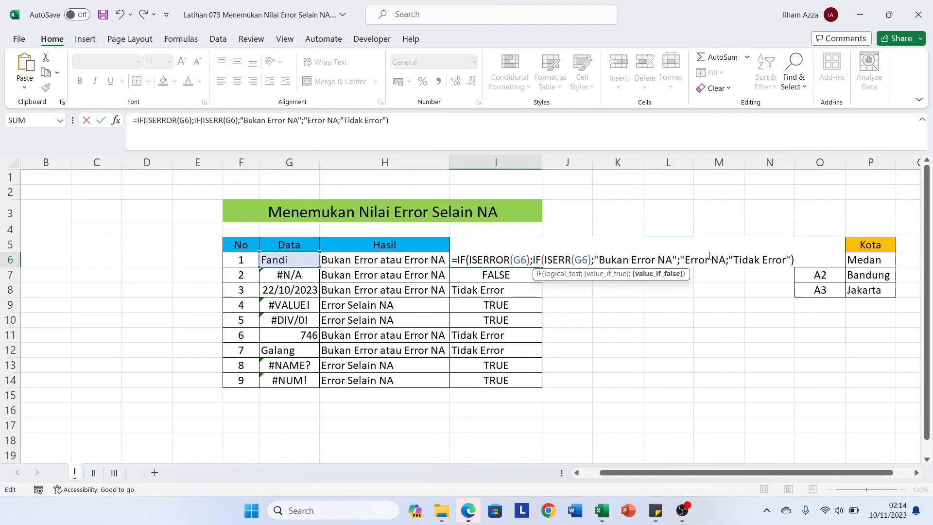
text(")
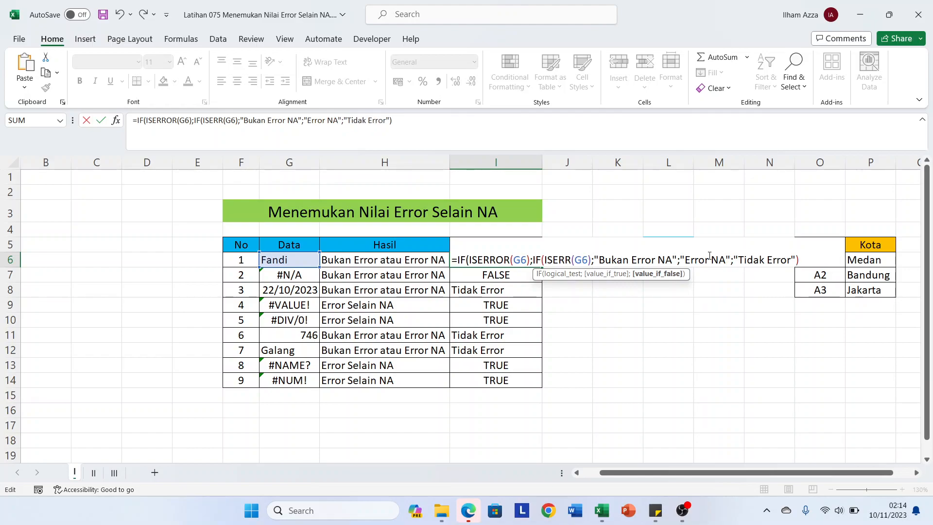
text())
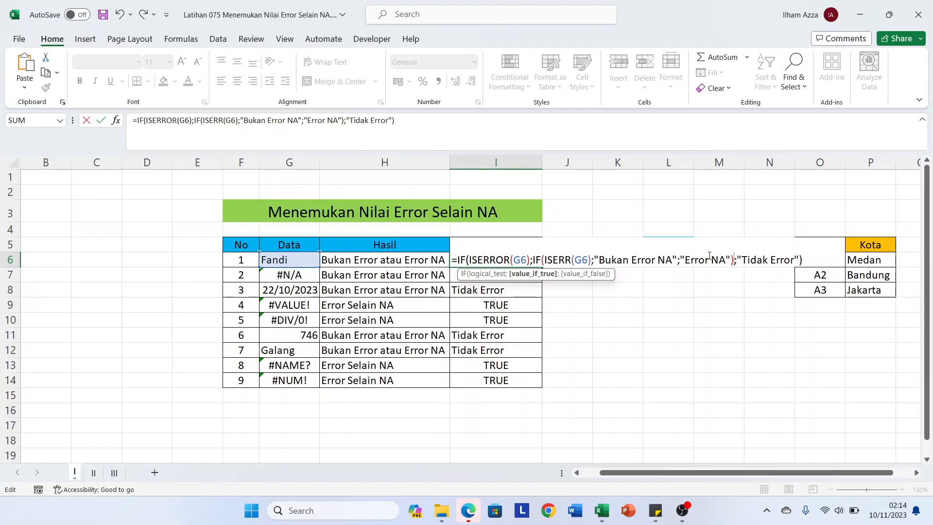
key(Return)
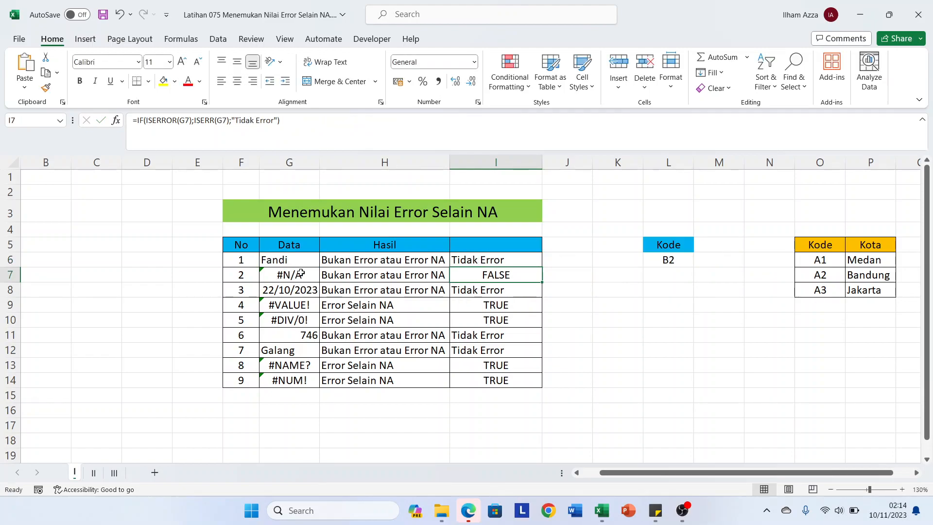
Fill the nested IF formula from I6 down to I14 and check the formula copied to I7.
click(529, 258)
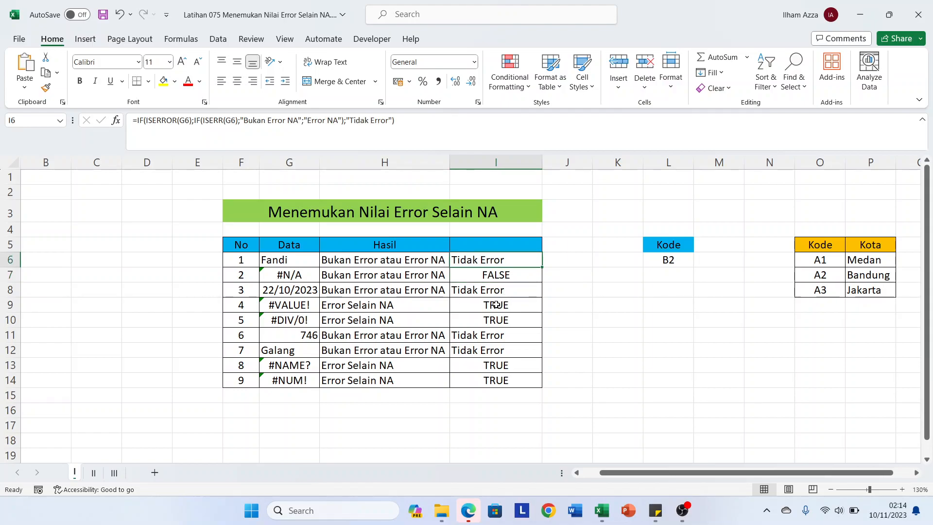
double_click(543, 267)
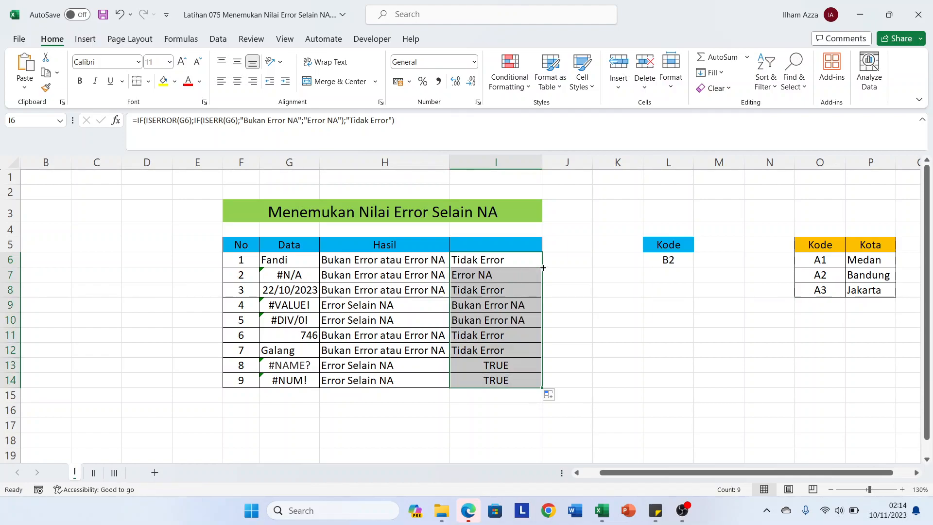
click(498, 270)
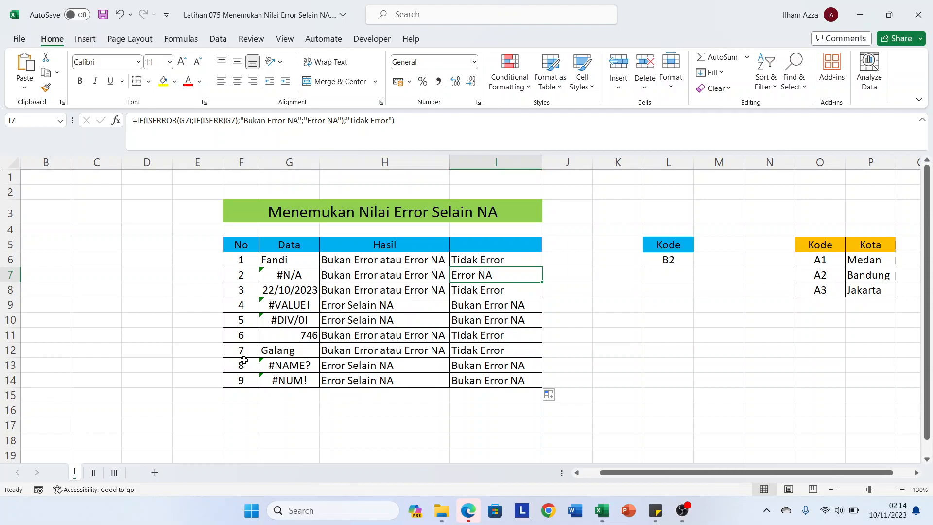
Open sheet II and look over the empty Keuntungan Harian column in E5:E15.
click(95, 474)
click(239, 257)
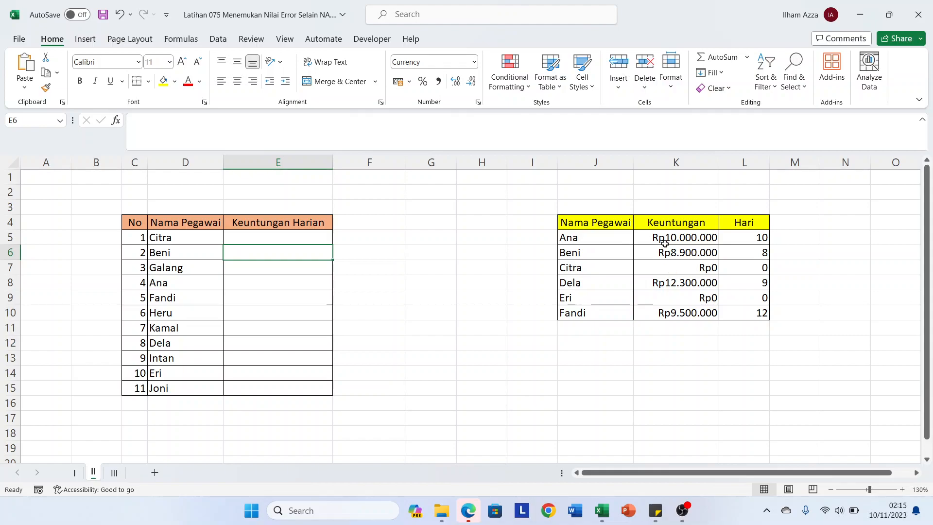
click(280, 222)
click(275, 237)
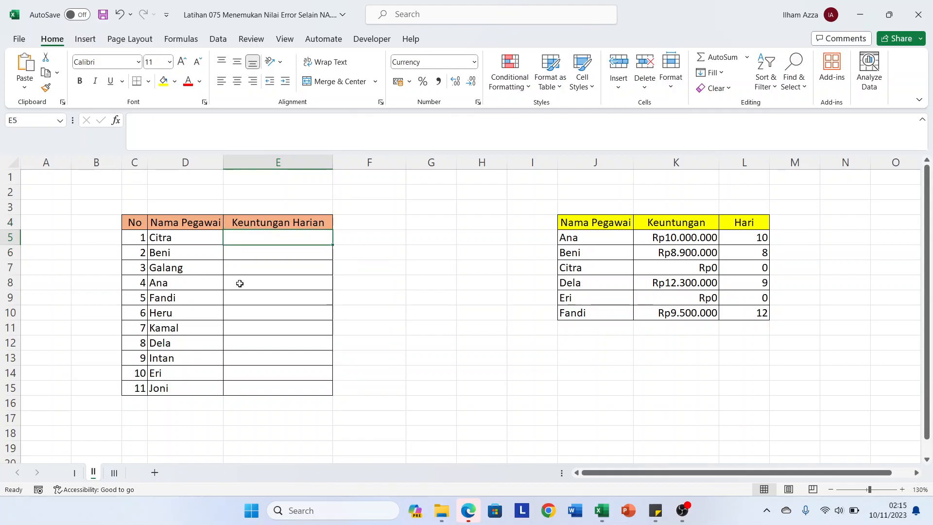
click(255, 284)
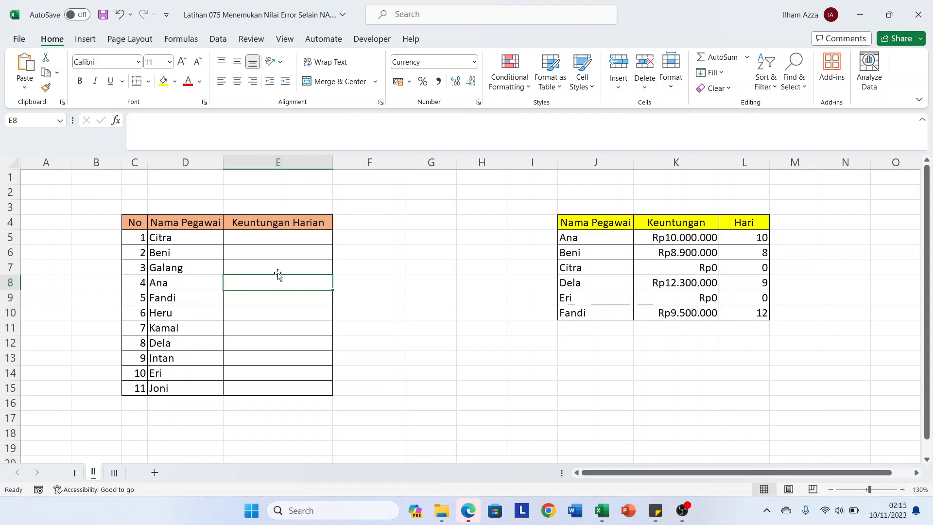
Start a VLOOKUP formula in E5 with D5 as the lookup value and the absolute range $J$5:$L$10 as the table.
click(275, 240)
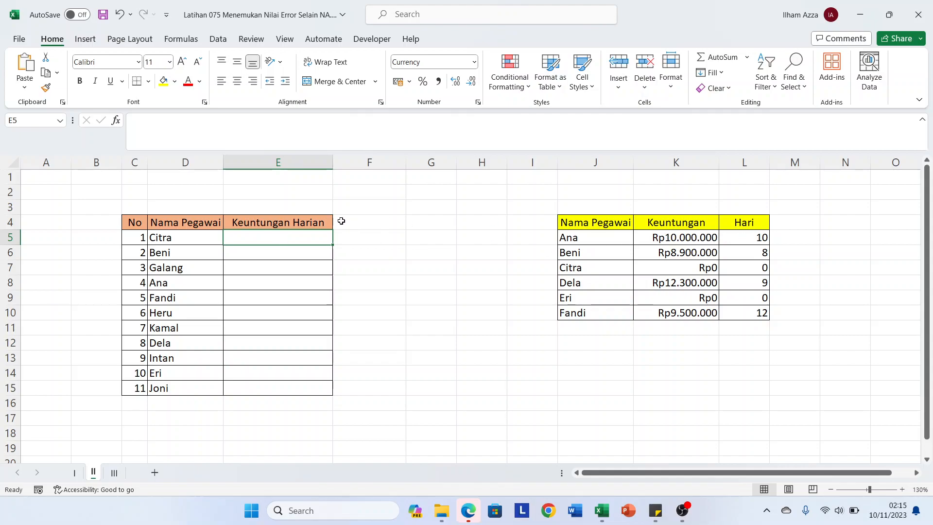
text(=)
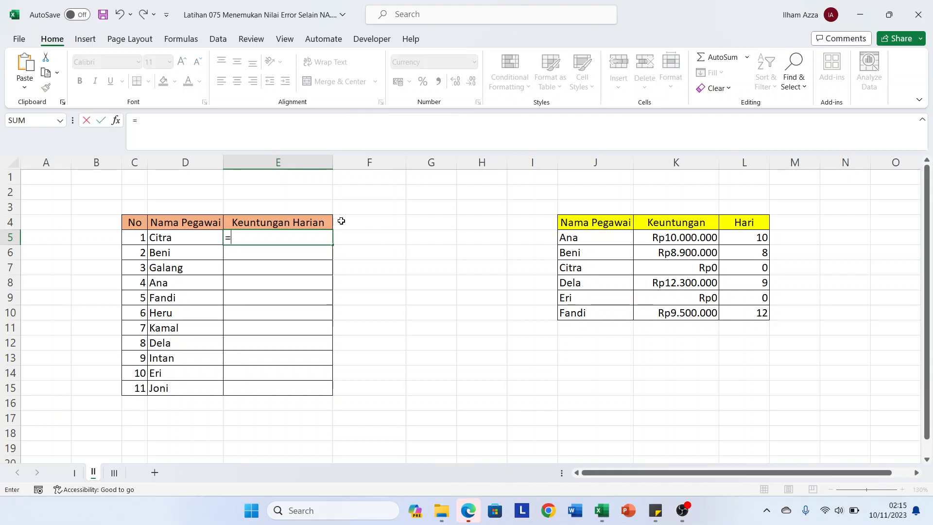
text(vl)
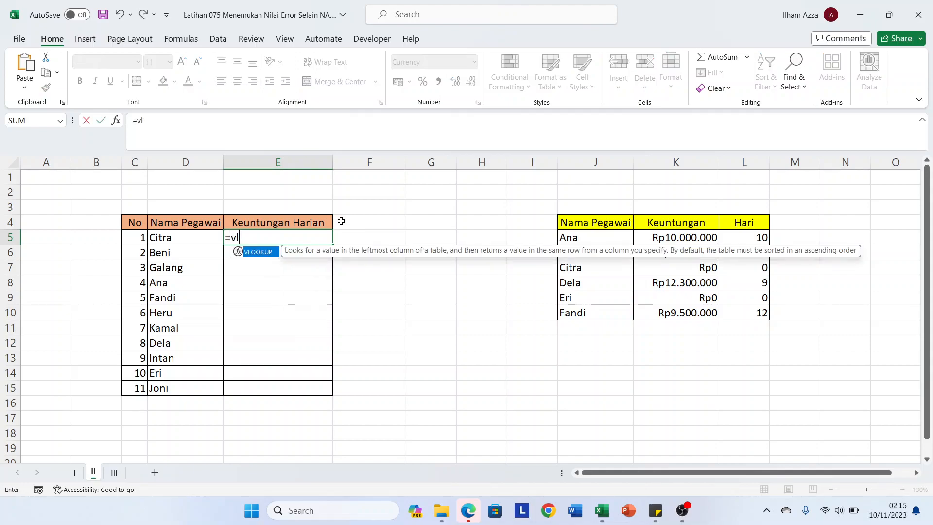
key(Tab)
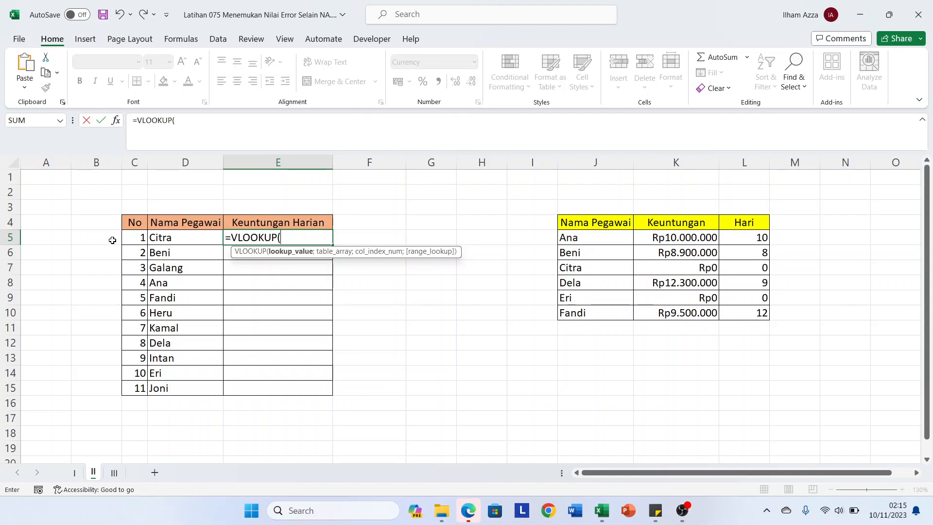
click(167, 238)
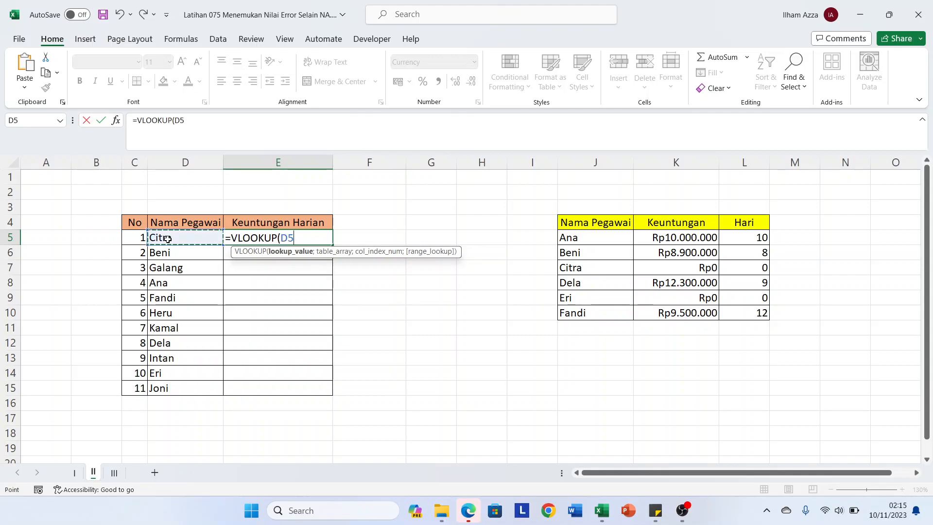
text(;)
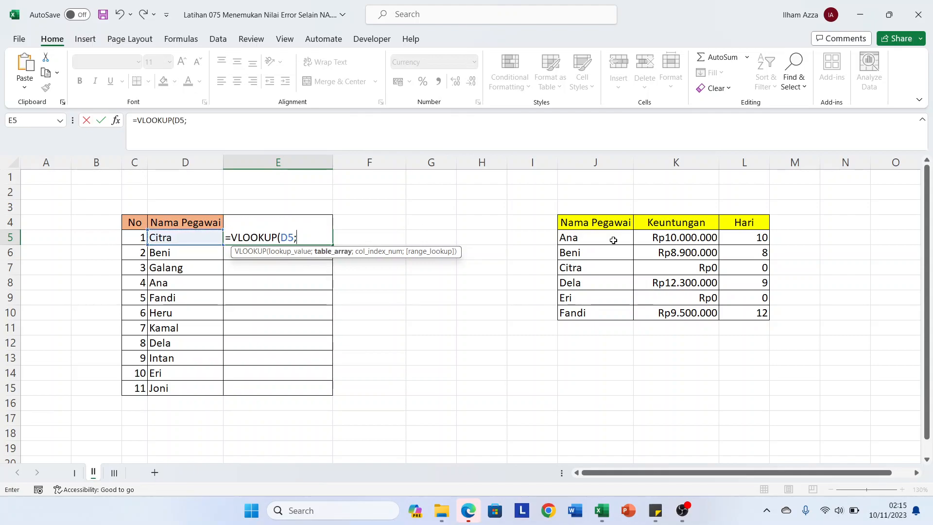
click(591, 237)
drag(592, 236, 722, 311)
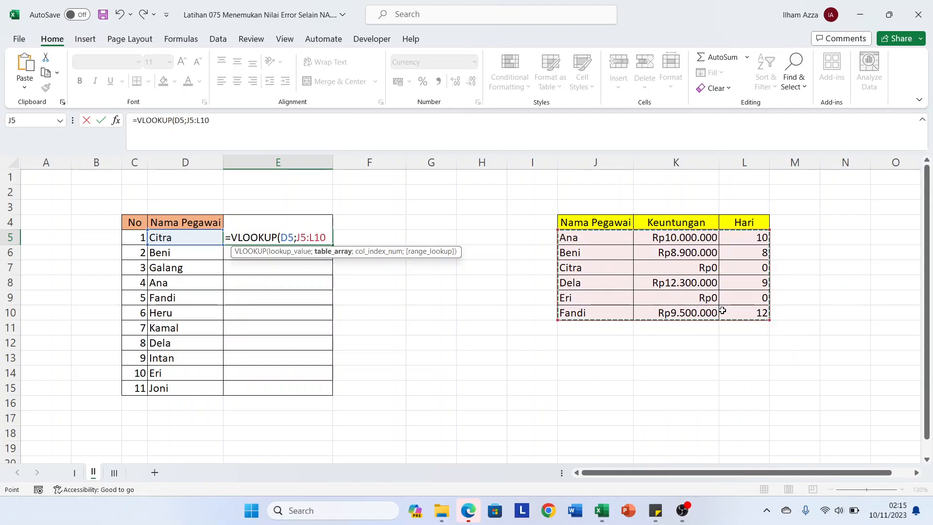
key(F4)
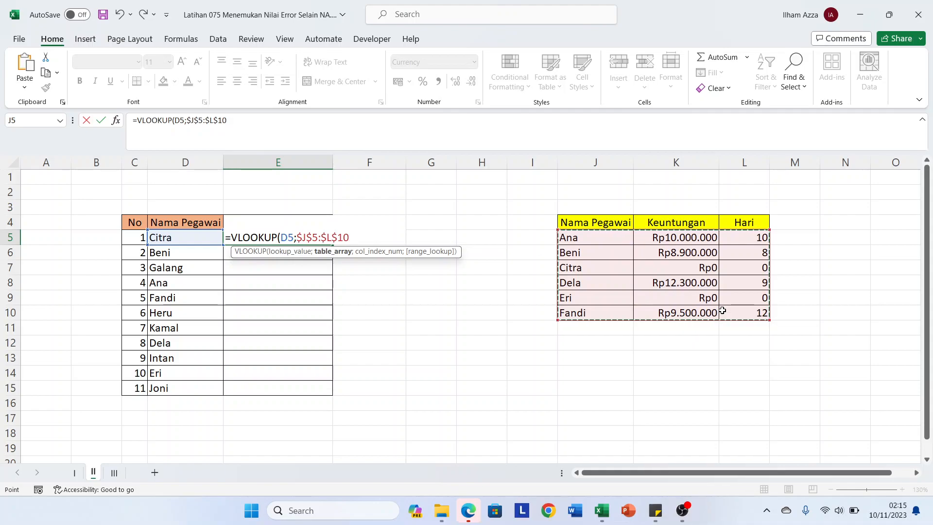
Complete the VLOOKUP in E5 with column index 2 and FALSE for an exact match.
text(;)
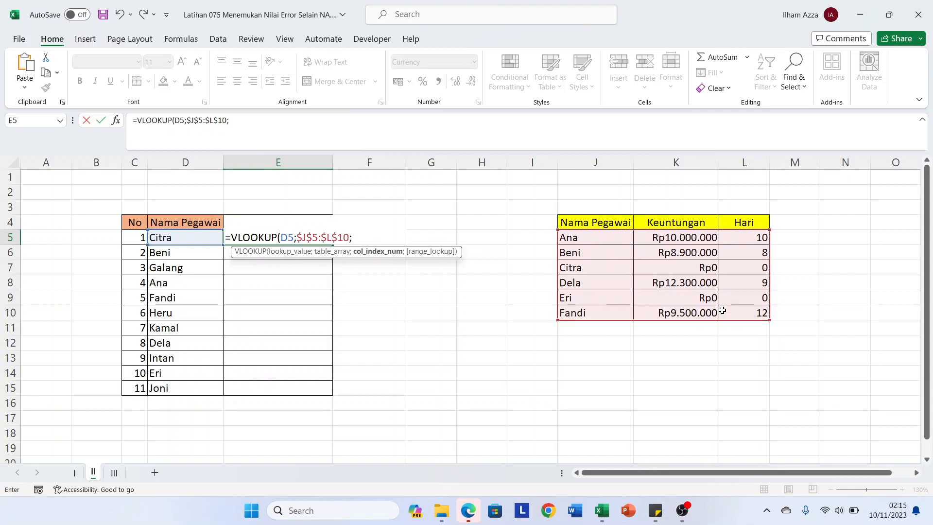
text(2;)
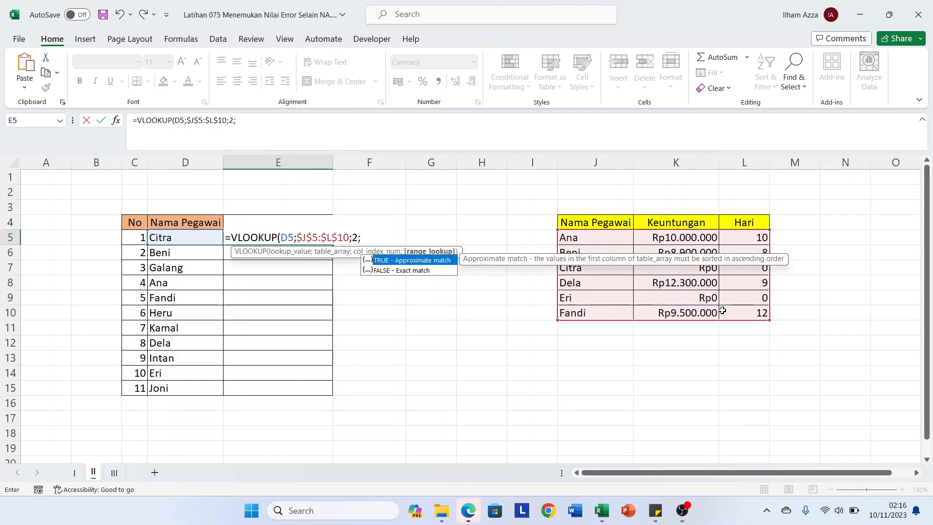
key(Down)
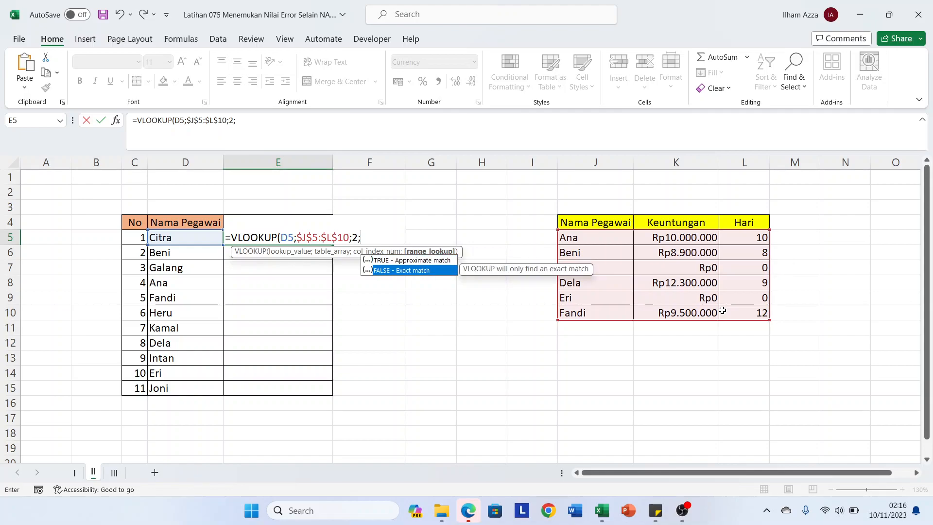
key(Tab)
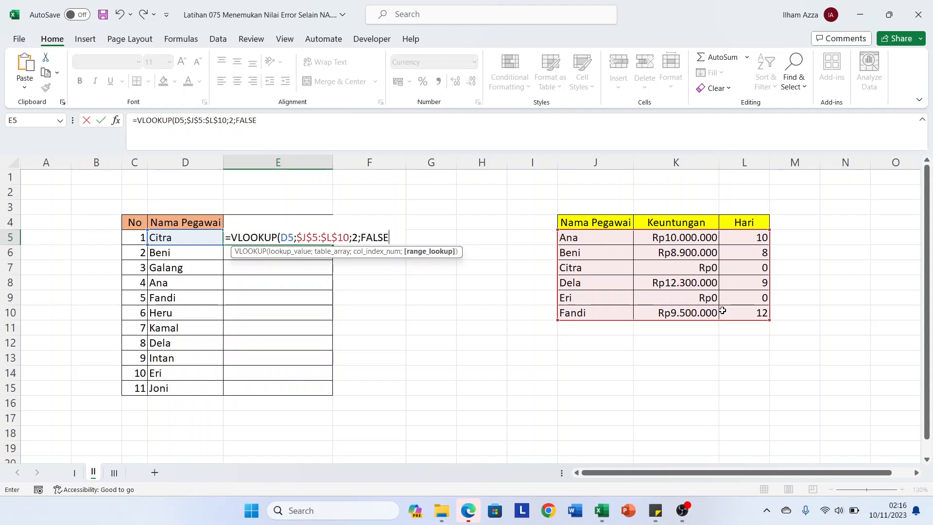
text())
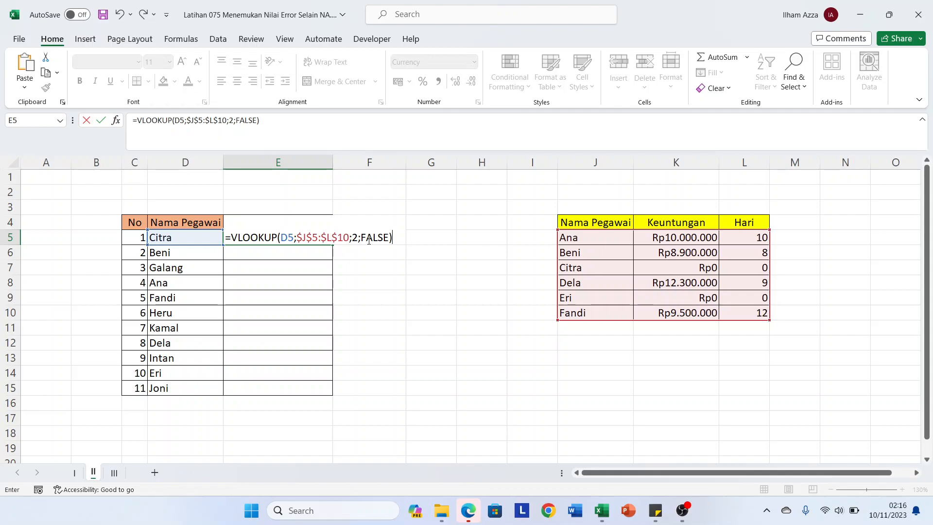
Divide the E5 formula by a second VLOOKUP with D5 as lookup value and absolute range $J$5:$L$10 as table.
text(/VLOOKUP()
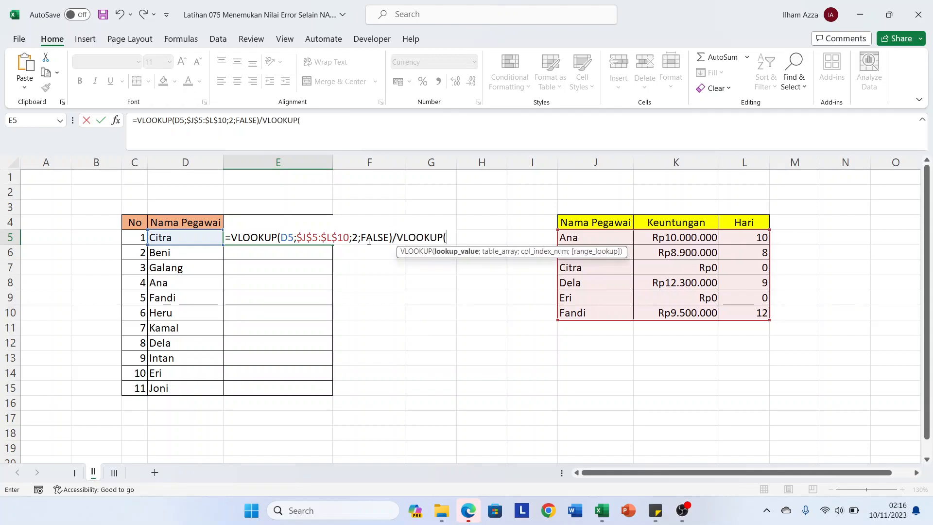
click(162, 238)
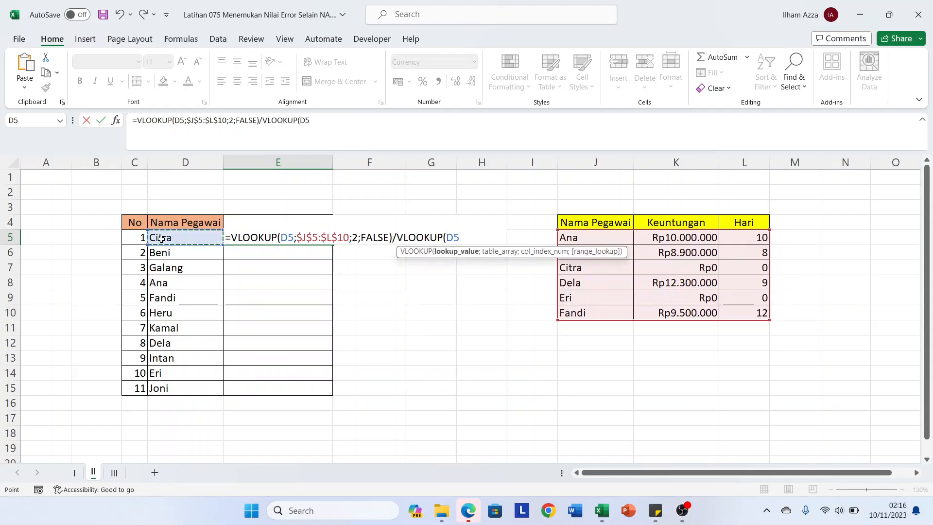
text(;)
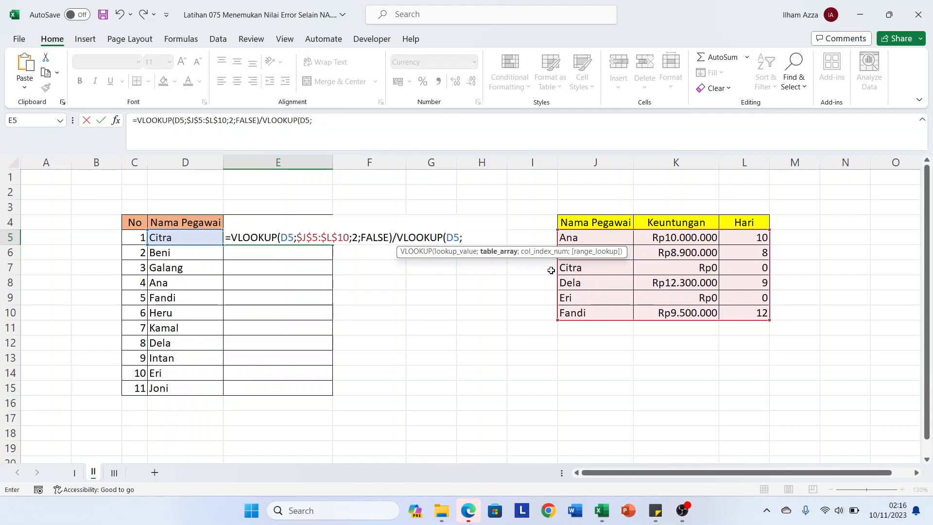
drag(602, 242, 738, 316)
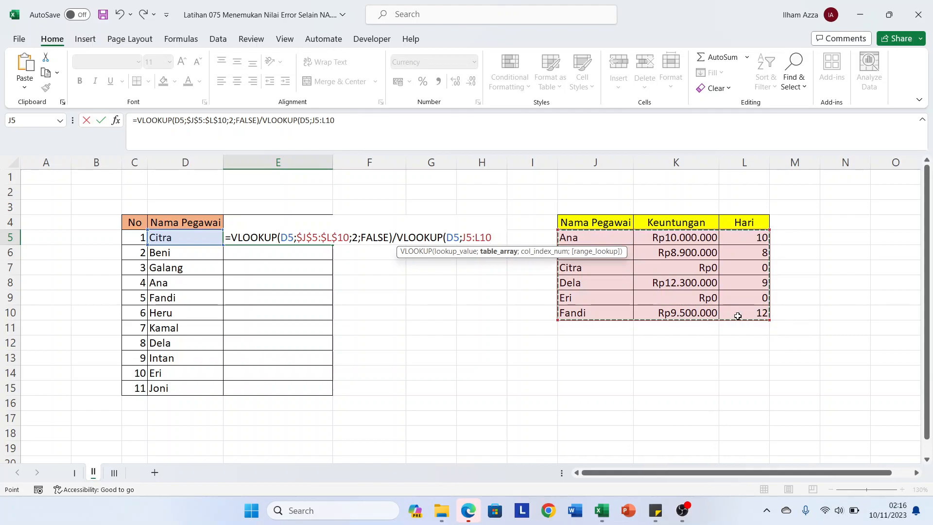
key(F4)
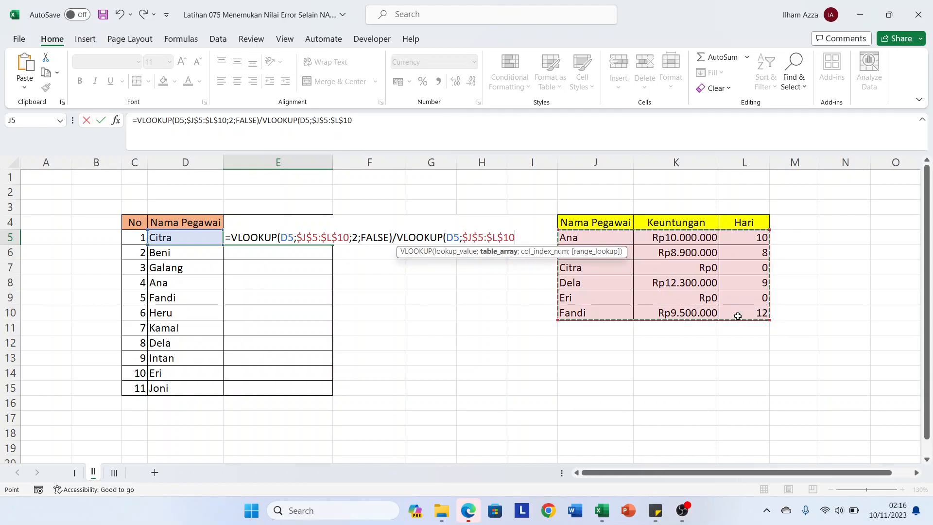
Complete the second VLOOKUP in E5 with column index 3 and FALSE for an exact match, and enter the formula.
text(;)
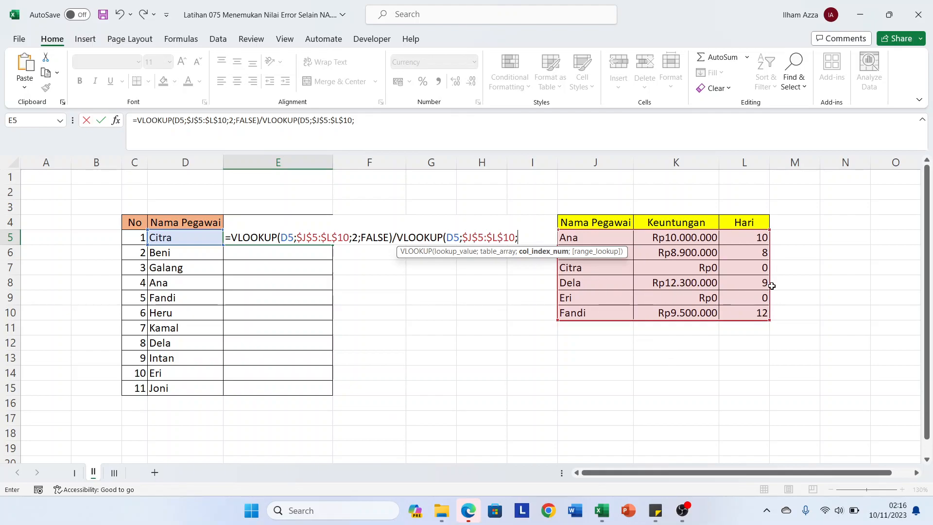
text(3)
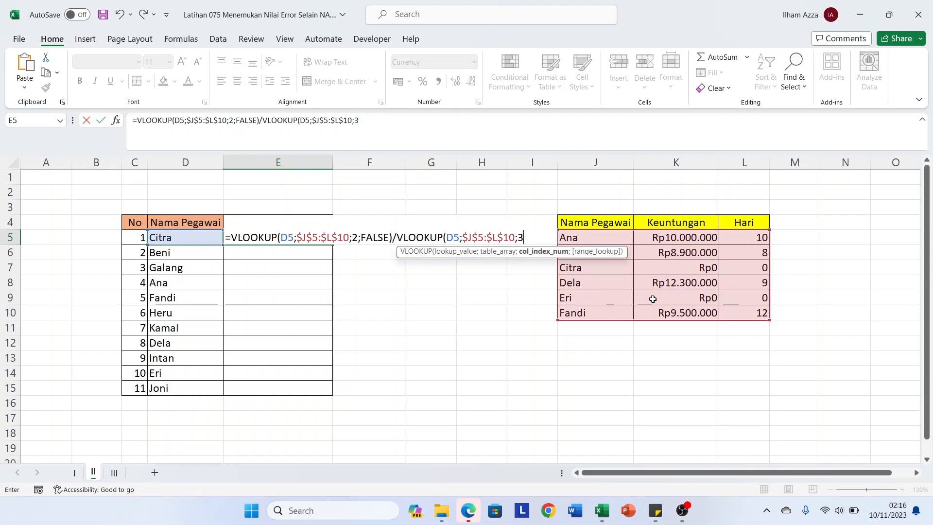
text(;)
key(Down)
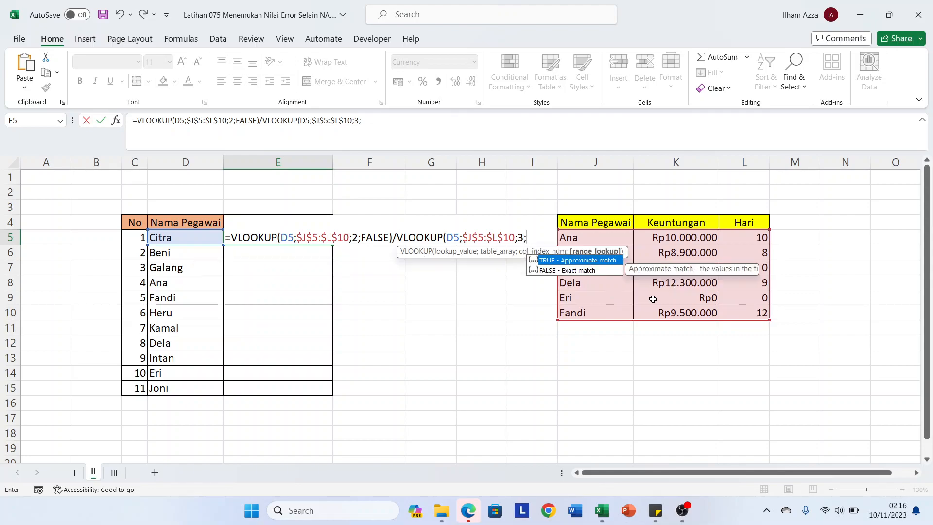
key(Tab)
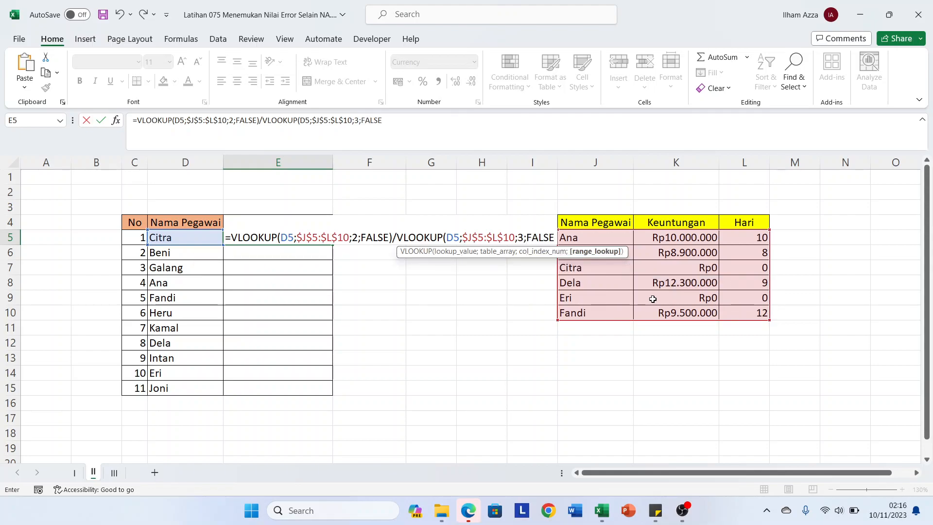
text())
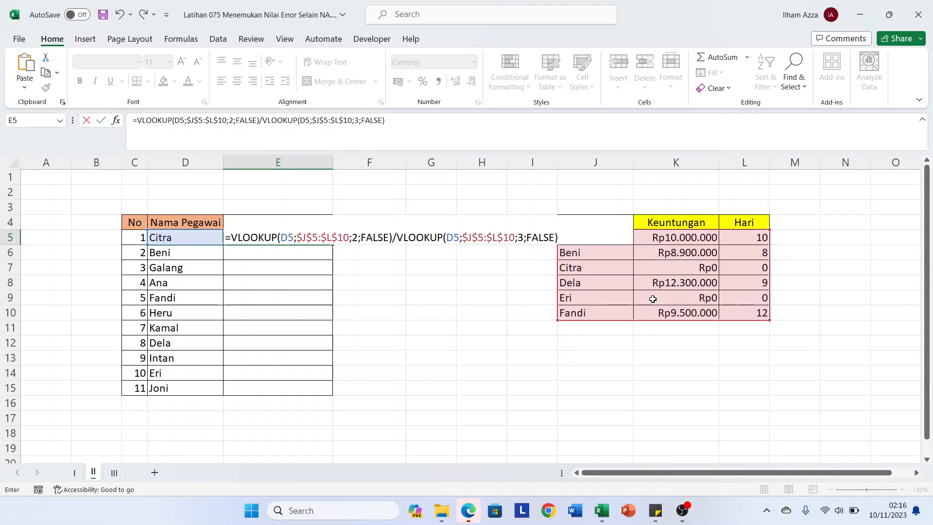
key(Return)
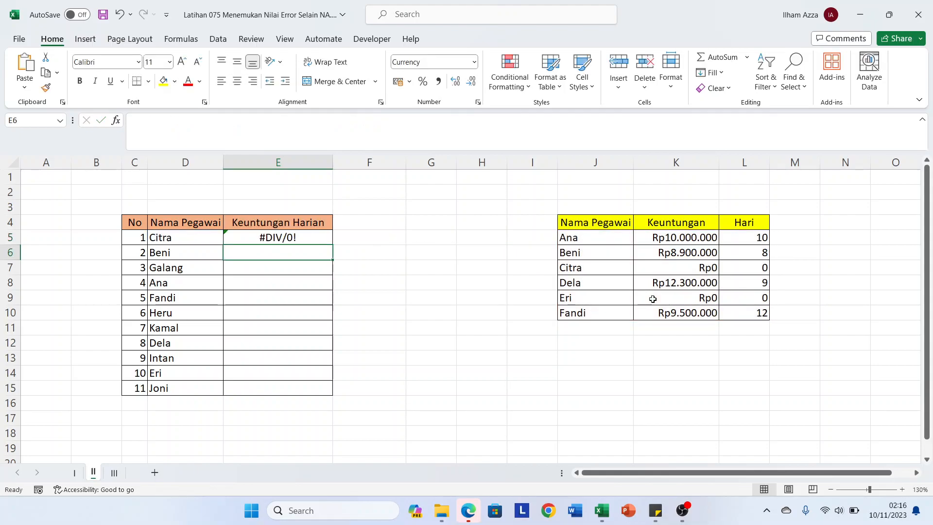
Fill the divided VLOOKUP formula from E5 down to E15 and check the copies in E6 and E8.
click(273, 239)
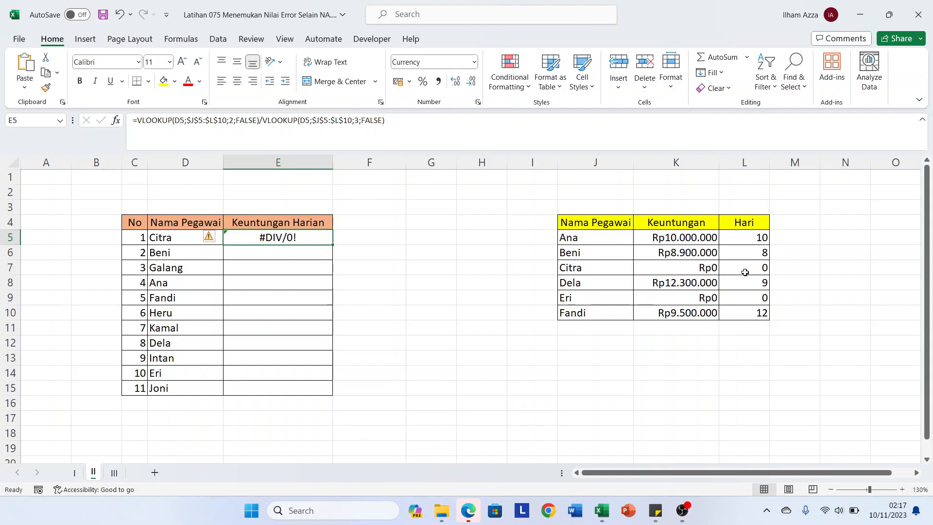
double_click(332, 245)
click(271, 254)
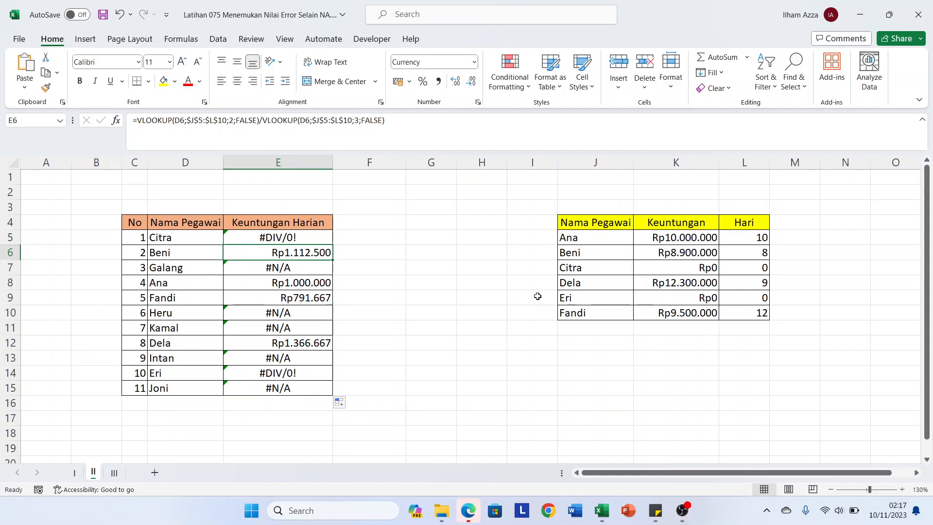
click(289, 281)
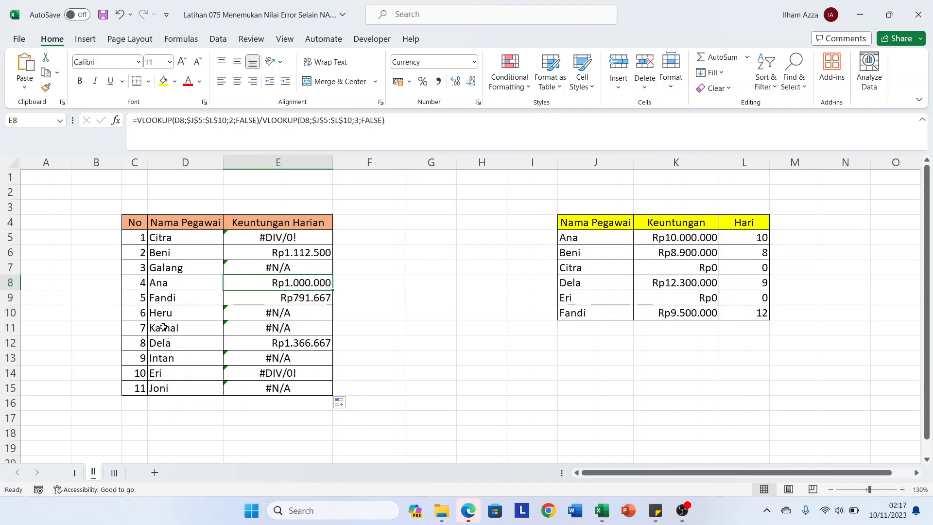
Compare the employee profit and day table on sheet III with the names and Keuntungan Harian formulas on sheet II.
click(114, 473)
click(307, 341)
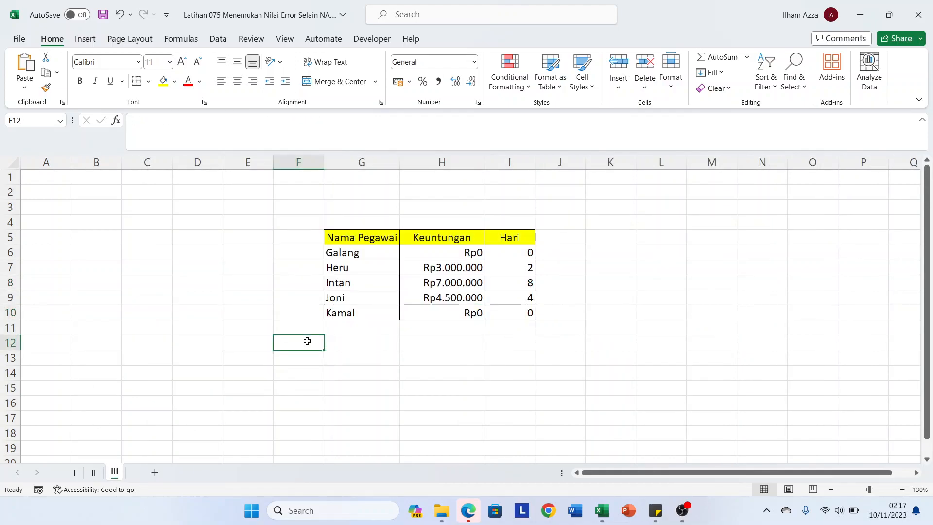
click(96, 473)
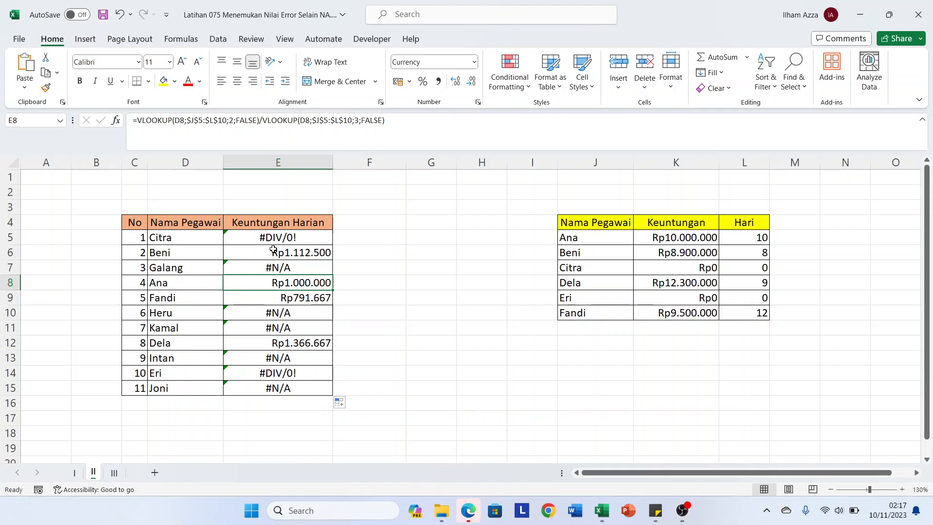
click(277, 271)
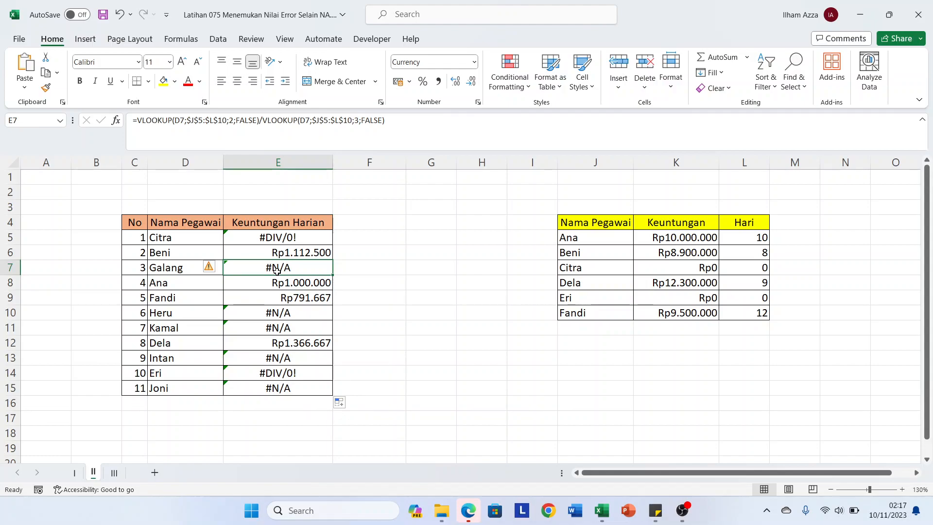
click(285, 238)
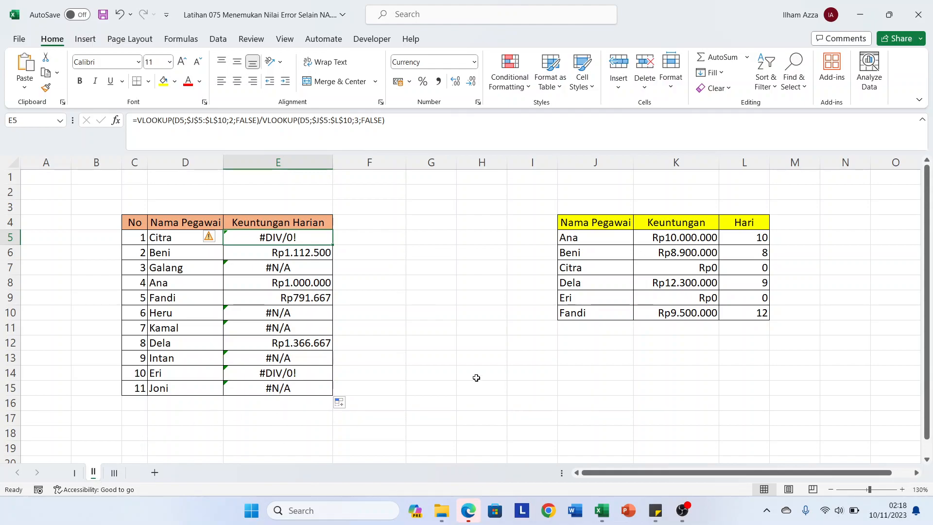
click(115, 475)
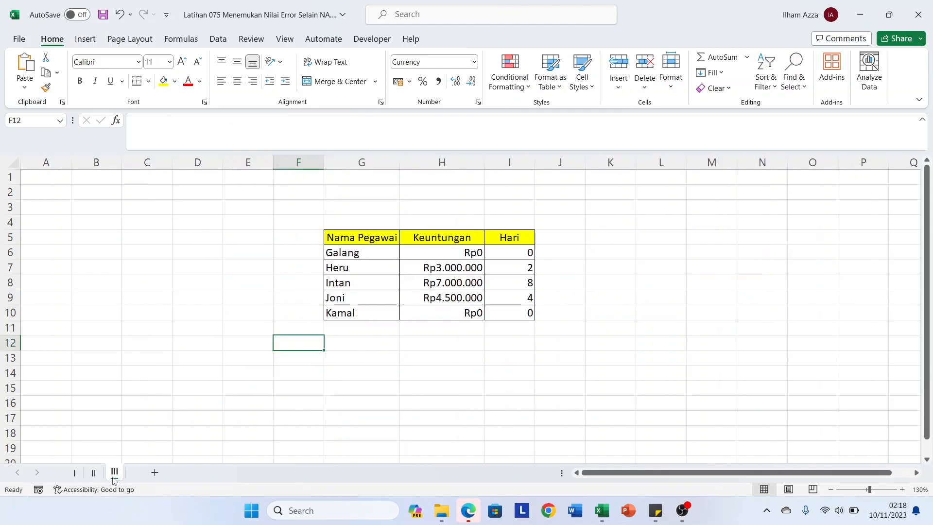
click(94, 473)
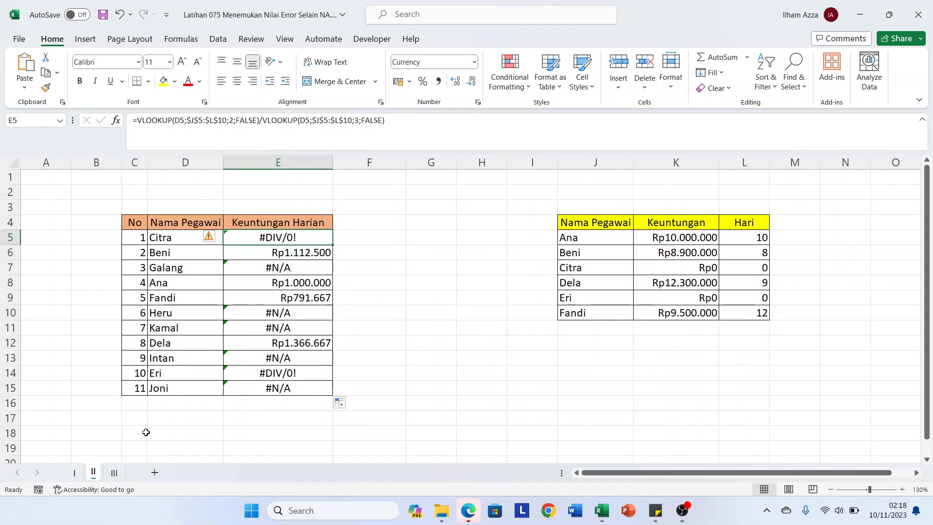
click(115, 473)
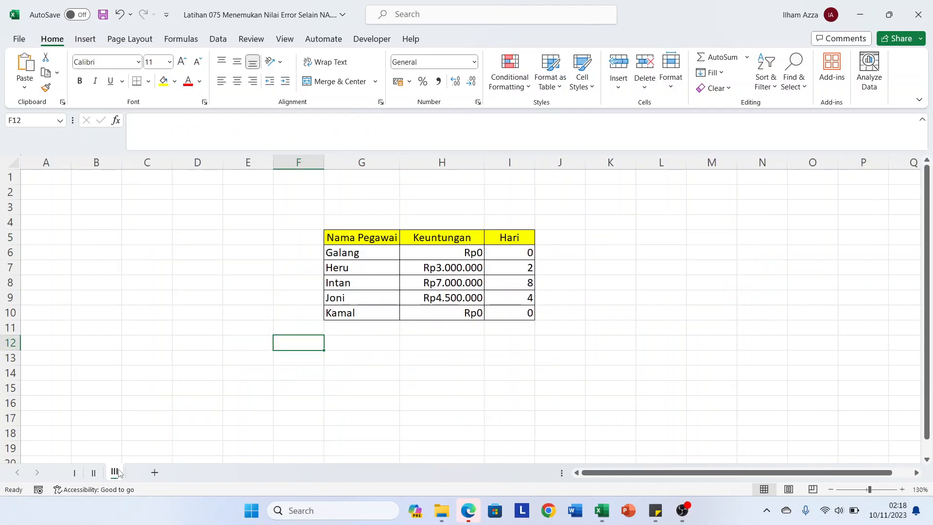
click(94, 472)
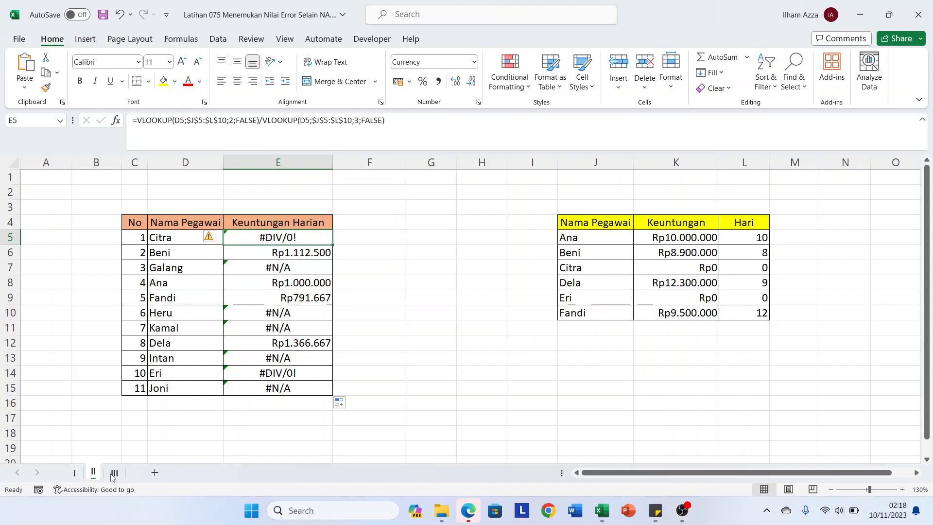
click(114, 472)
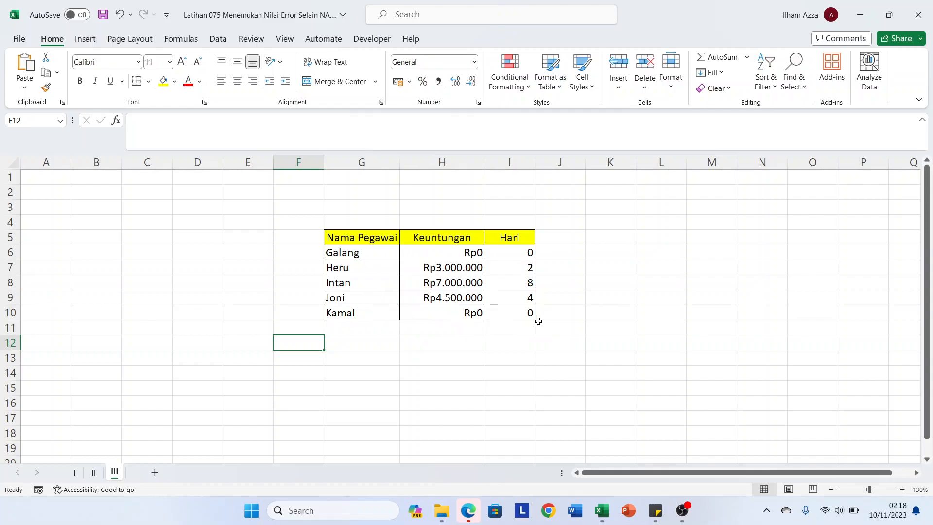
click(94, 472)
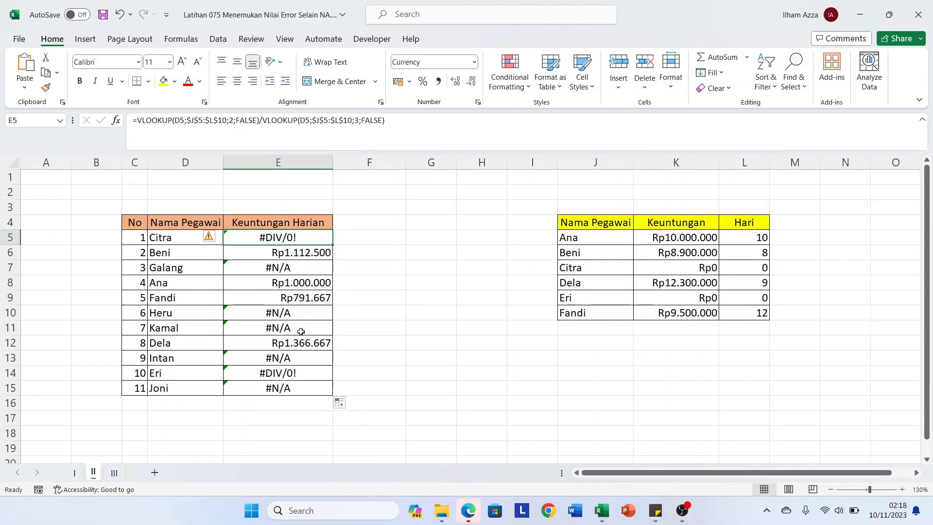
Wrap the whole divided VLOOKUP formula in E5 in an ISNA function.
click(139, 120)
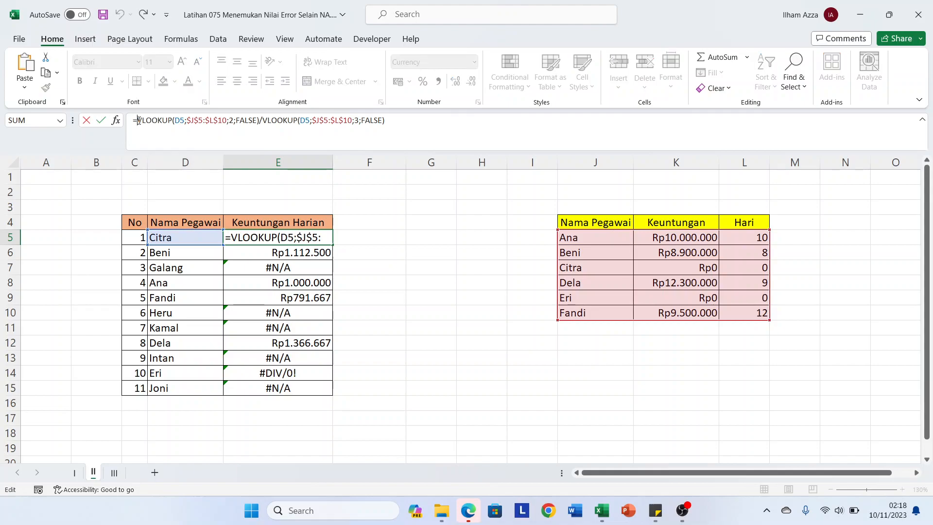
text(ISNA()
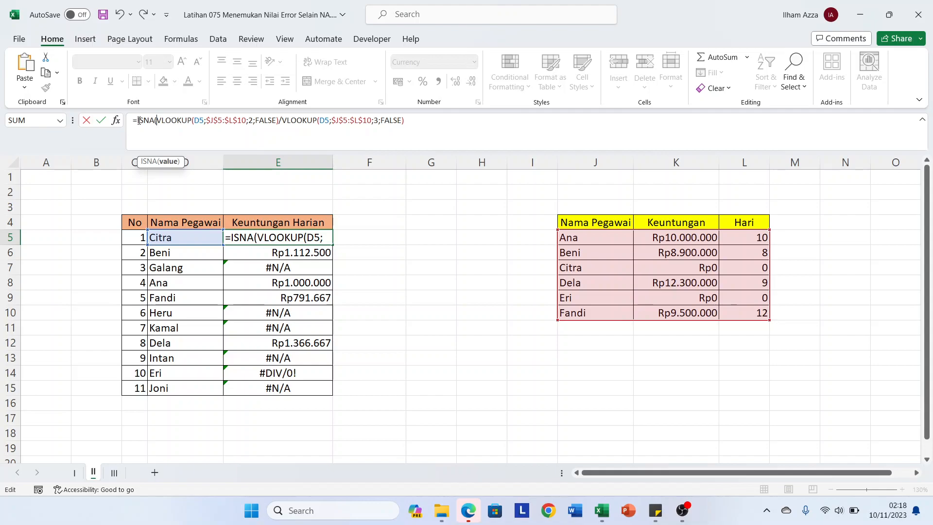
click(424, 122)
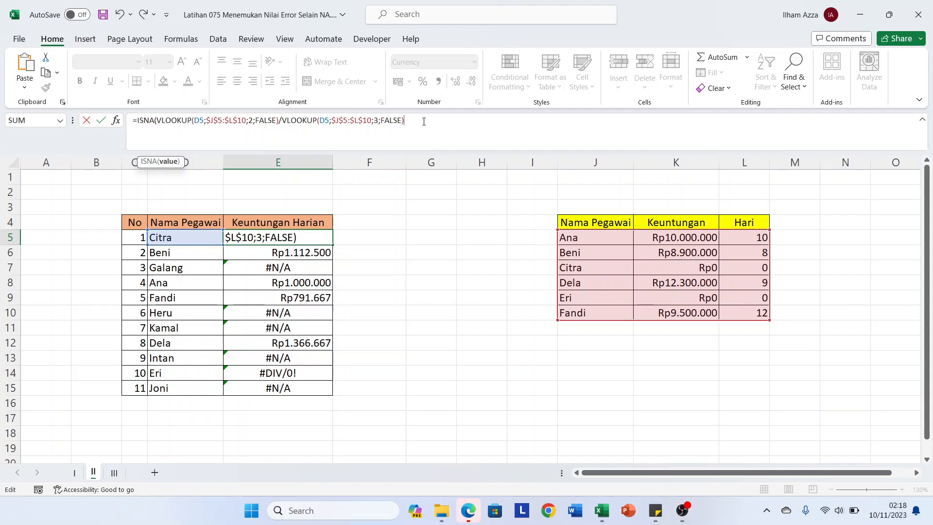
text())
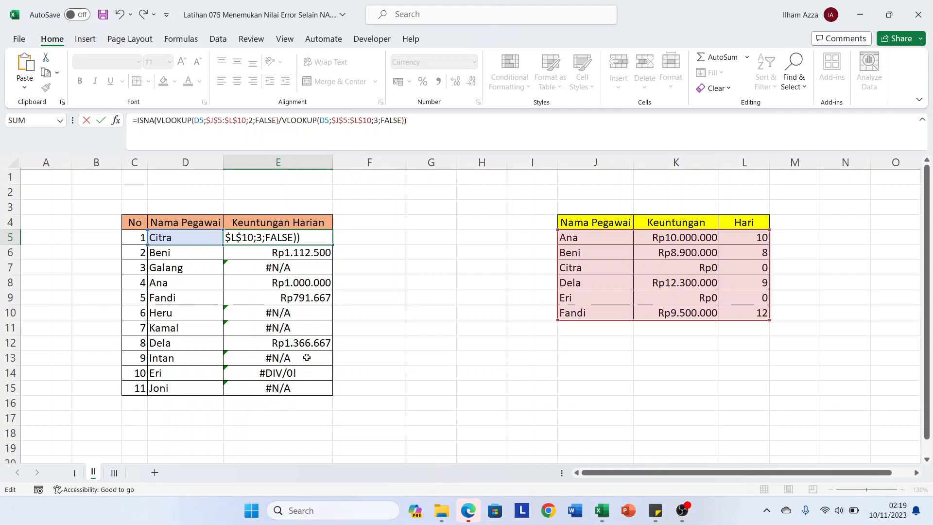
key(Return)
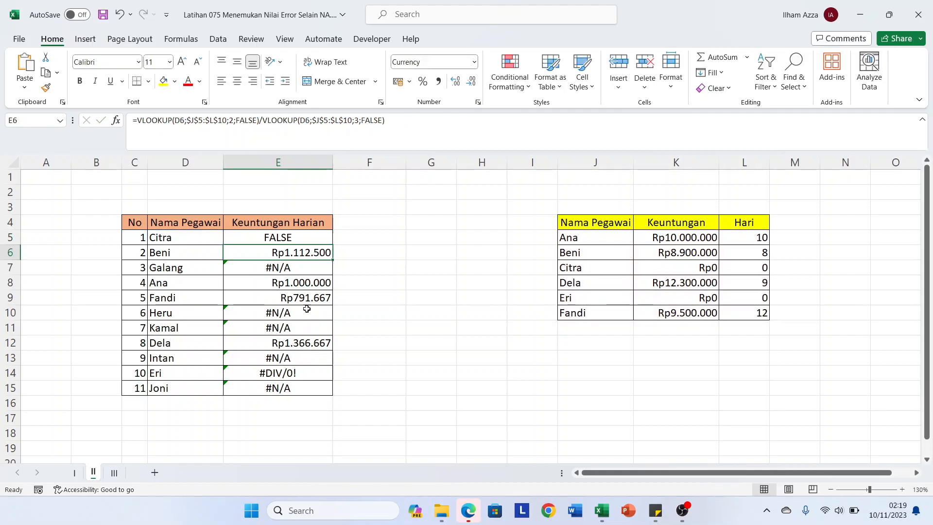
Fill the ISNA formula from E5 down to E15 and check the copy in E14.
click(288, 239)
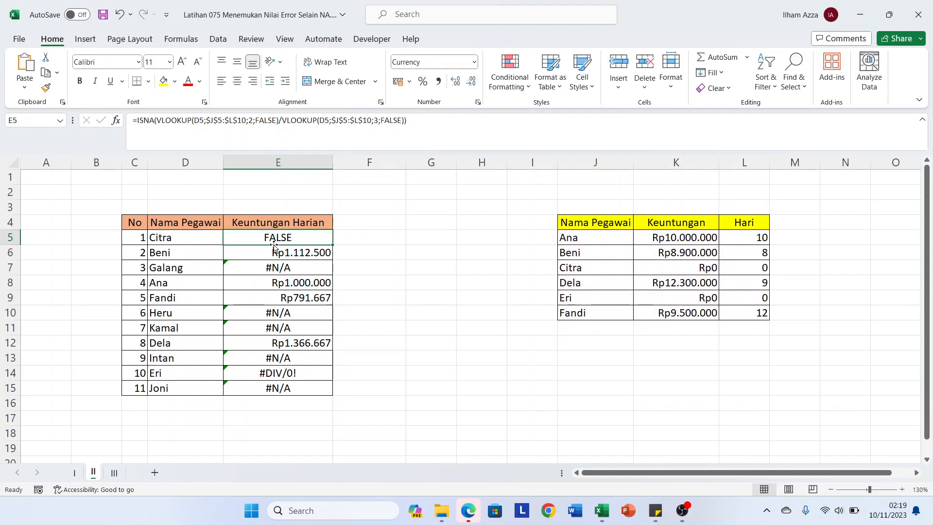
double_click(333, 246)
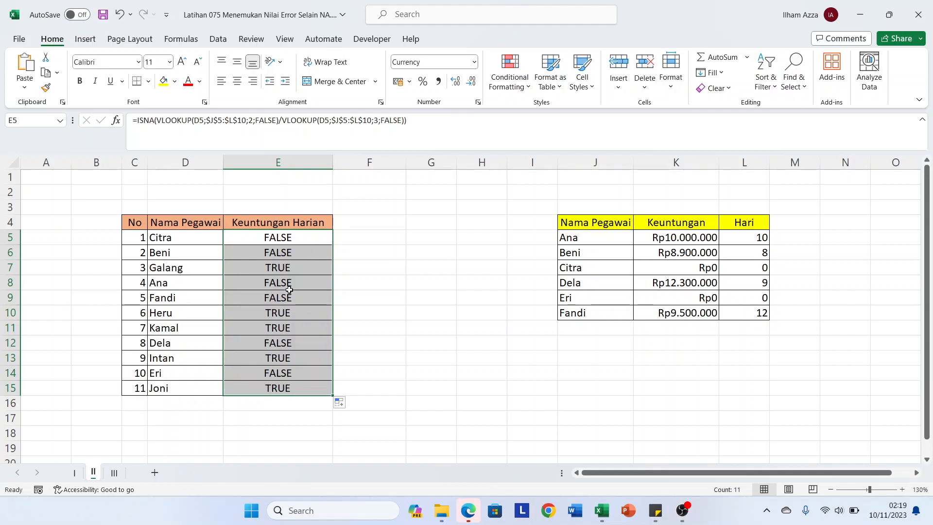
click(268, 377)
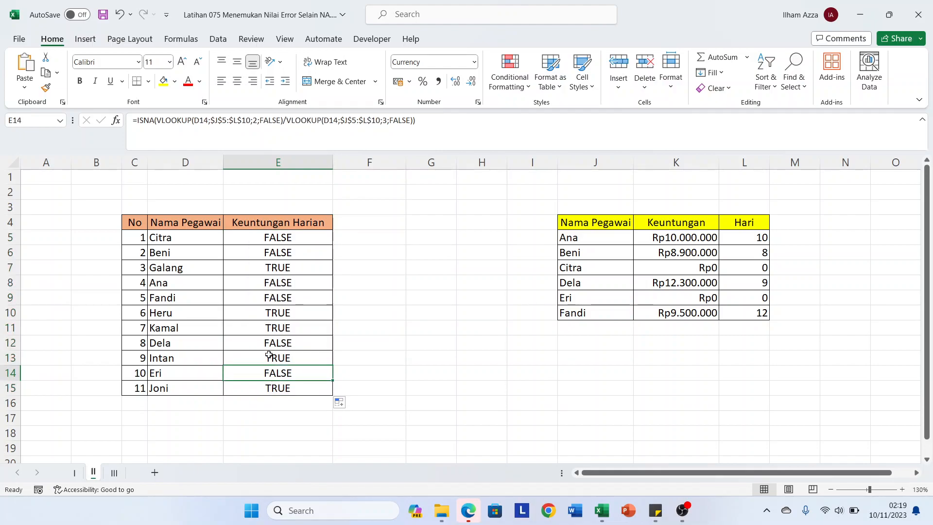
Nest the existing ISNA test in E5 inside an IF function as its logical test.
double_click(276, 238)
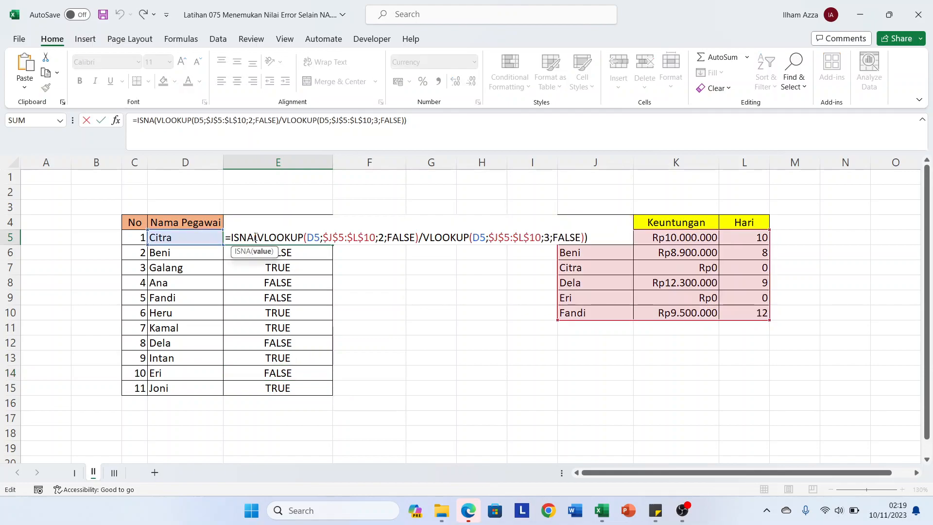
click(234, 237)
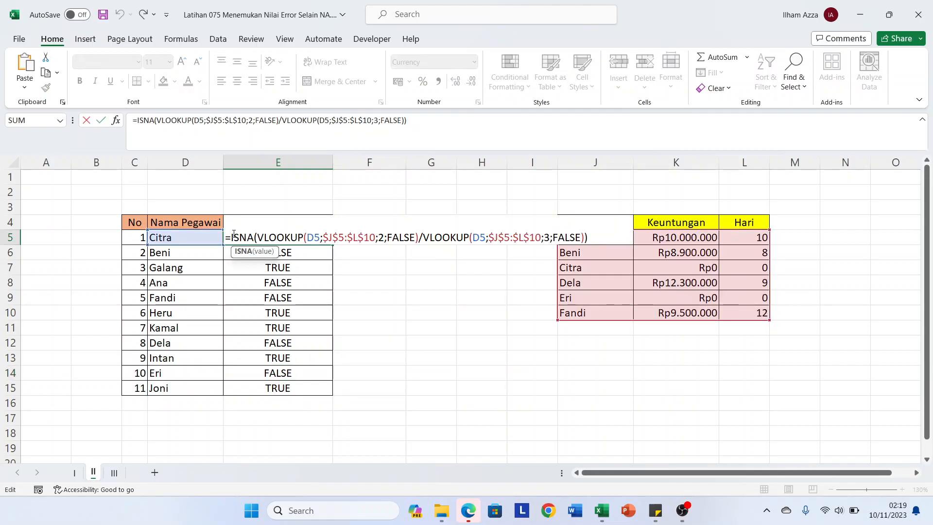
key(Left)
text(if)
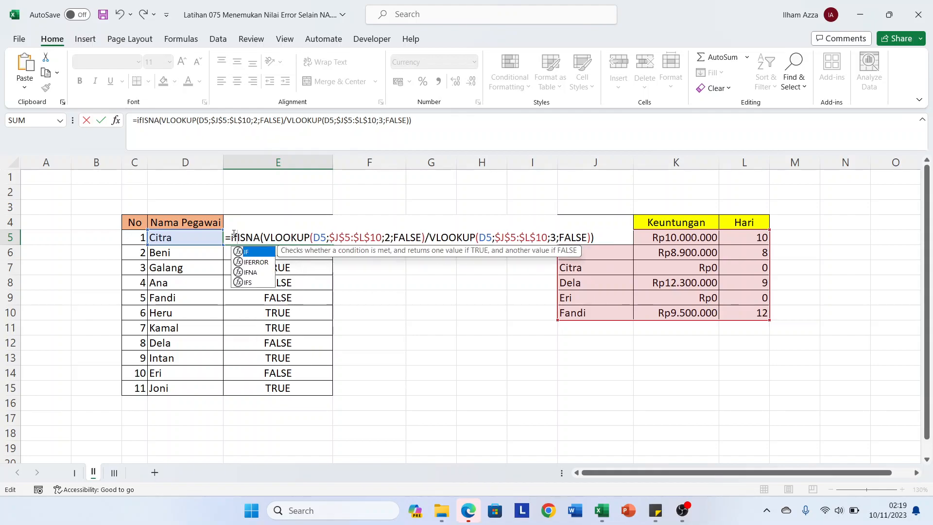
key(Tab)
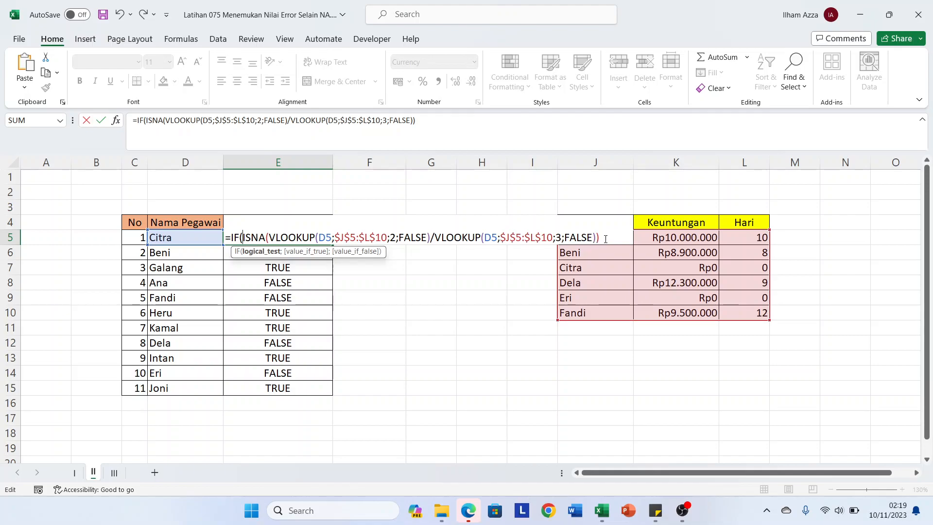
Add a VLOOKUP of D5 in III!$G$6:$I$10, column 2, exact match, as the IF's value if true.
text(;VLOOKUP()
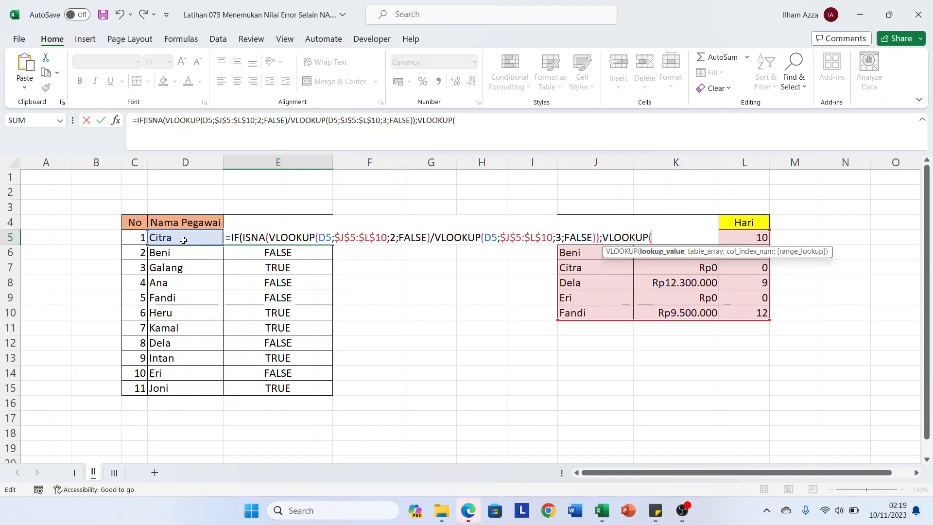
click(179, 237)
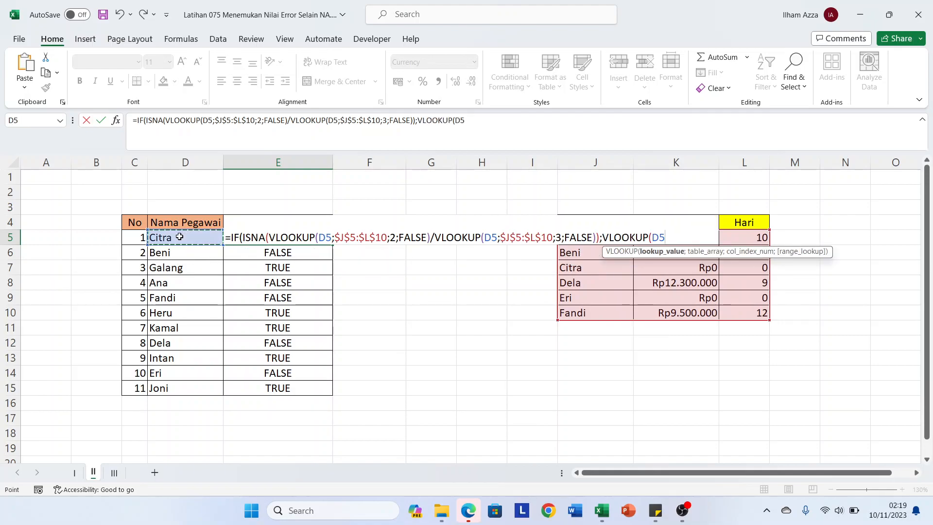
text(;)
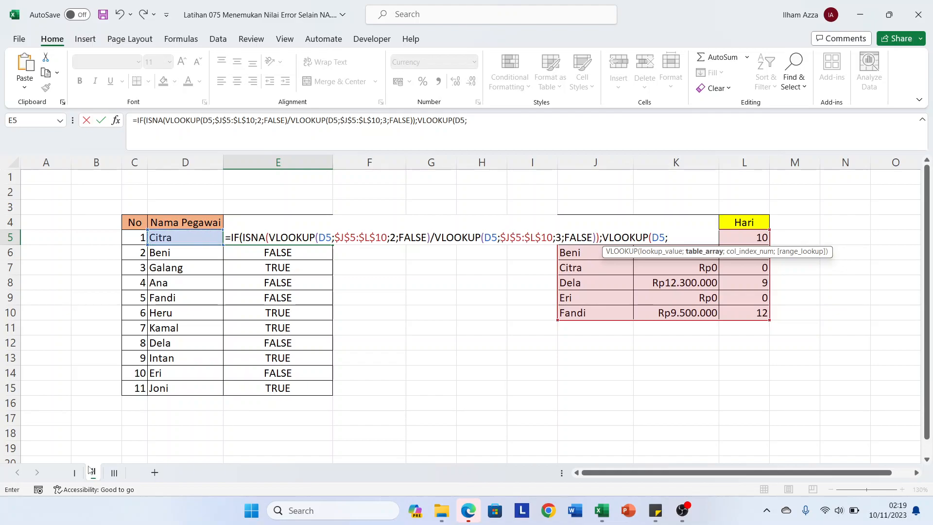
click(114, 472)
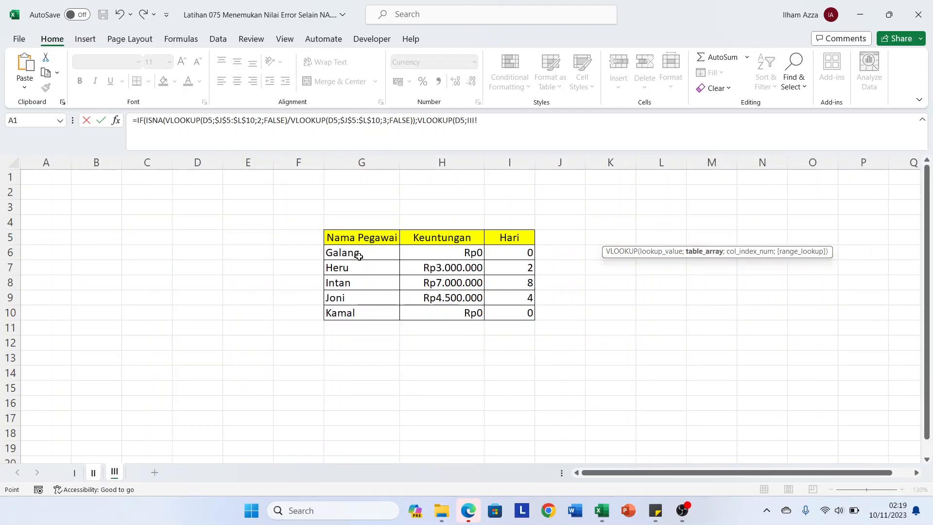
drag(358, 253, 504, 313)
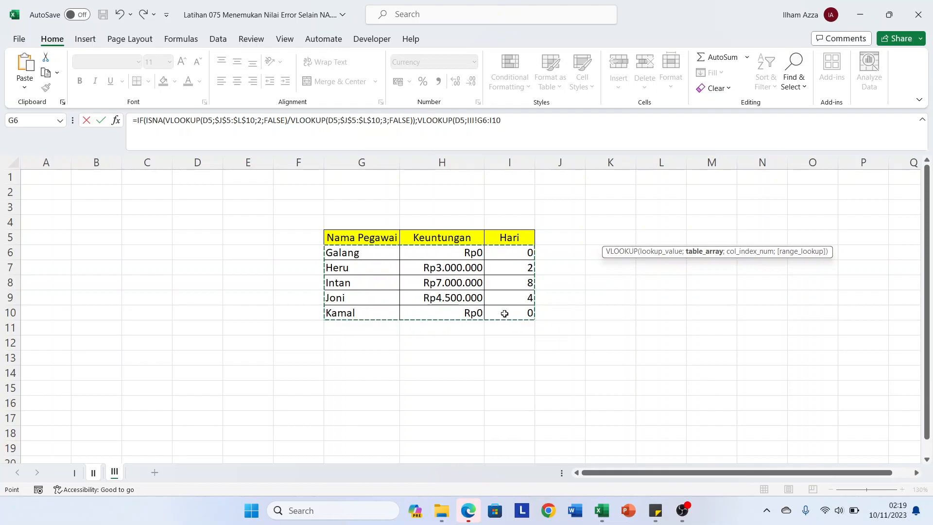
key(F4)
text(;)
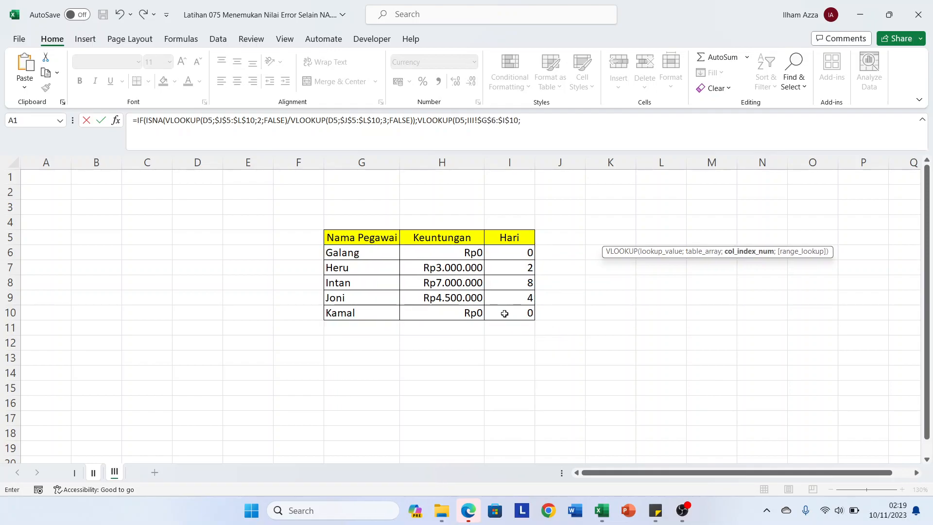
text(2;)
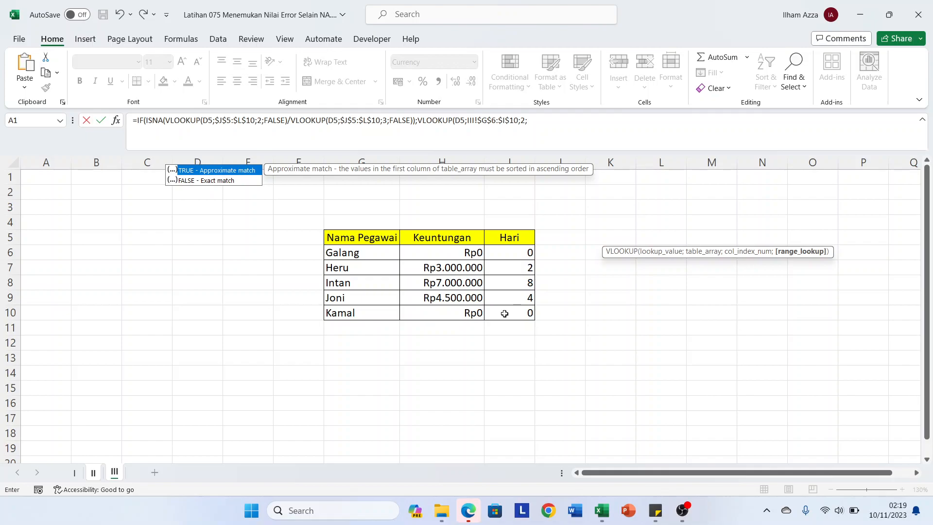
key(Down)
key(Tab)
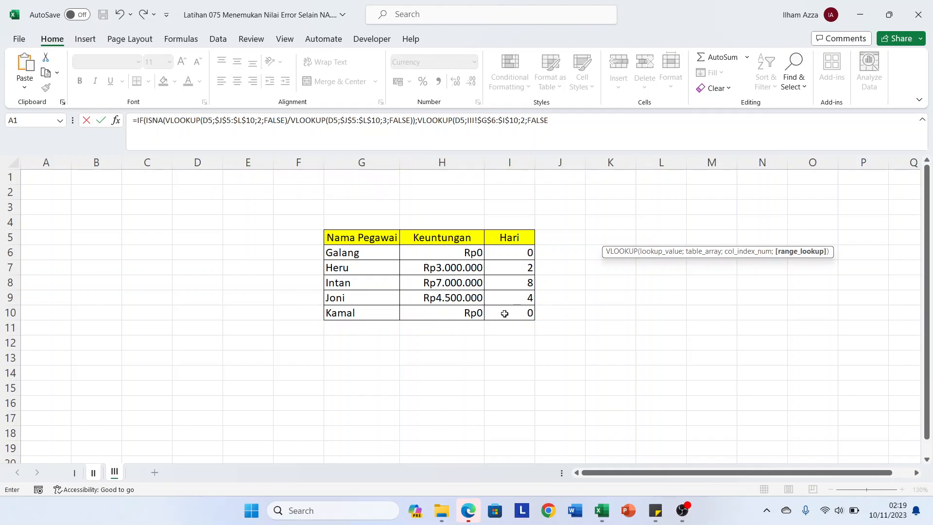
text())
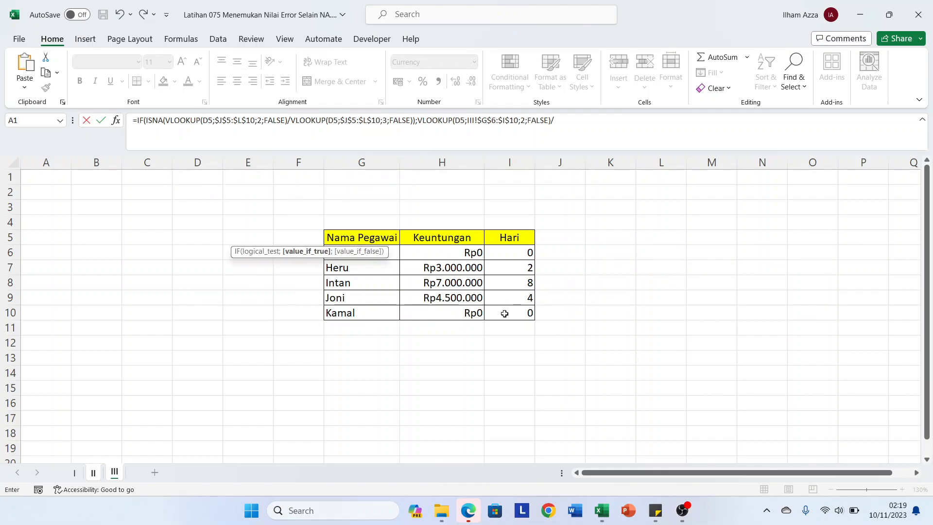
Divide the value if true by a second VLOOKUP with sheet II's D5 as its lookup value.
text(/v)
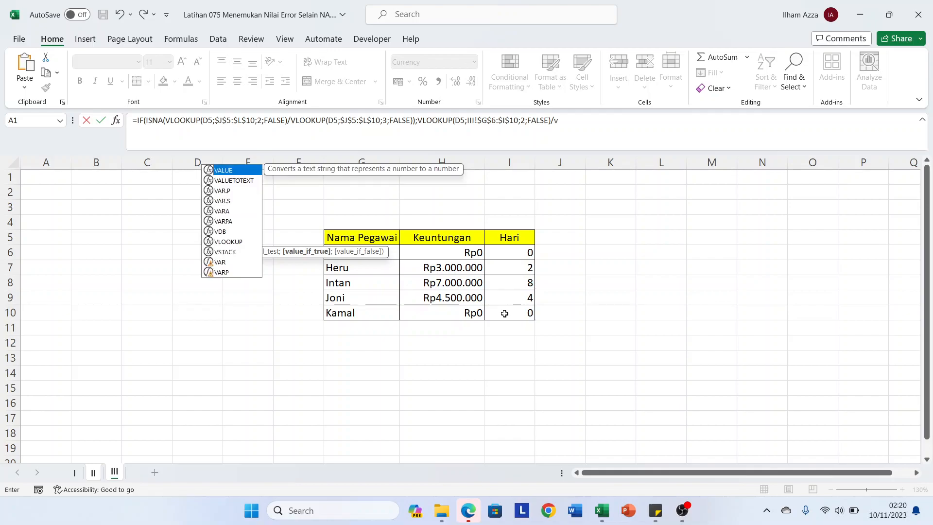
key(Down)
key(Down)
key(Down)
key(Down)
key(Down)
key(Down)
key(Down)
key(Tab)
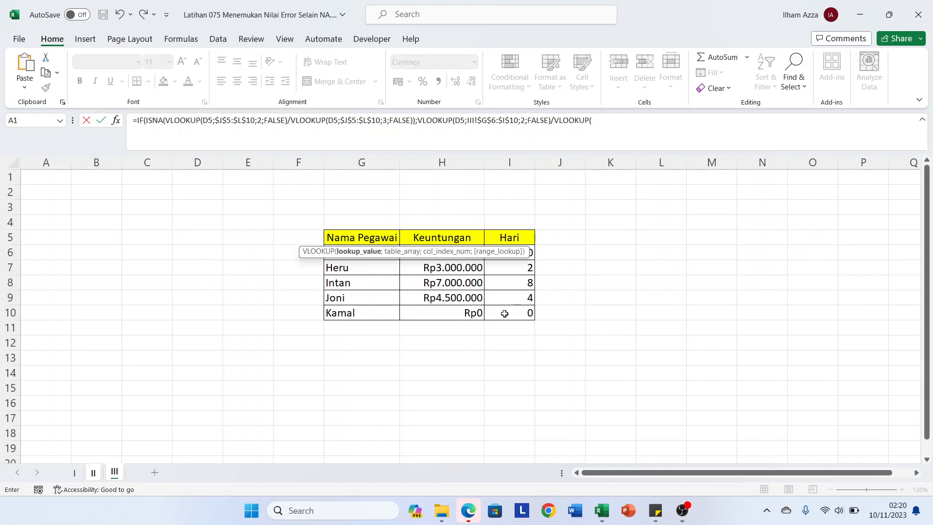
click(93, 472)
click(176, 245)
click(172, 237)
text(;)
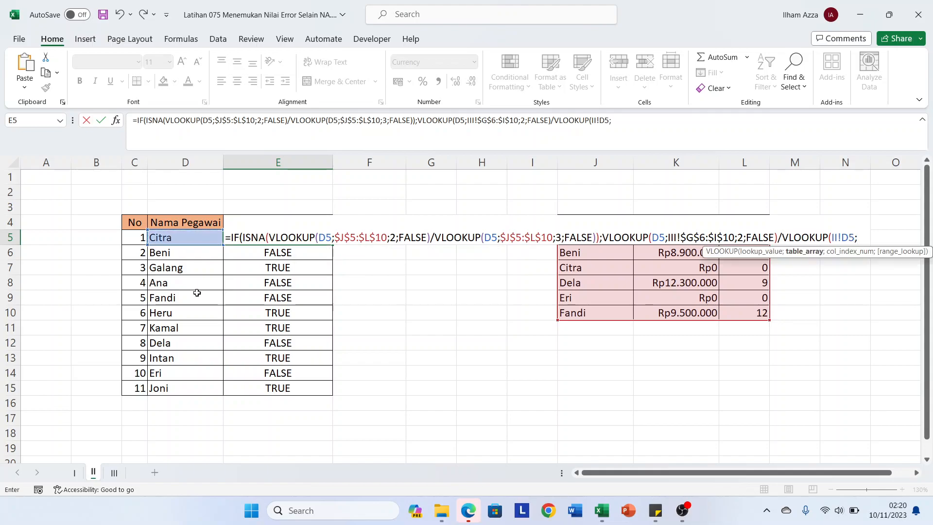
Complete the divisor VLOOKUP with the absolute range III!$G$6:$I$10, column 3 and an exact match.
click(114, 473)
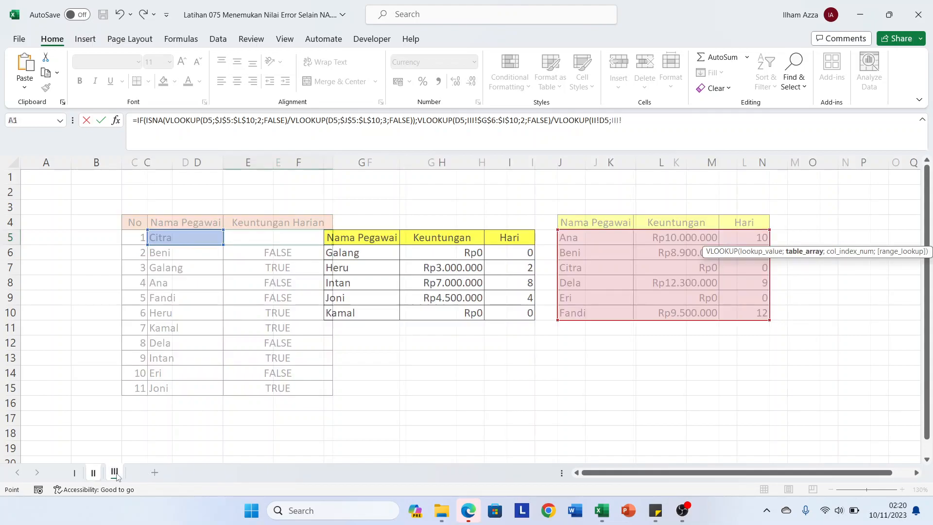
drag(349, 253, 495, 309)
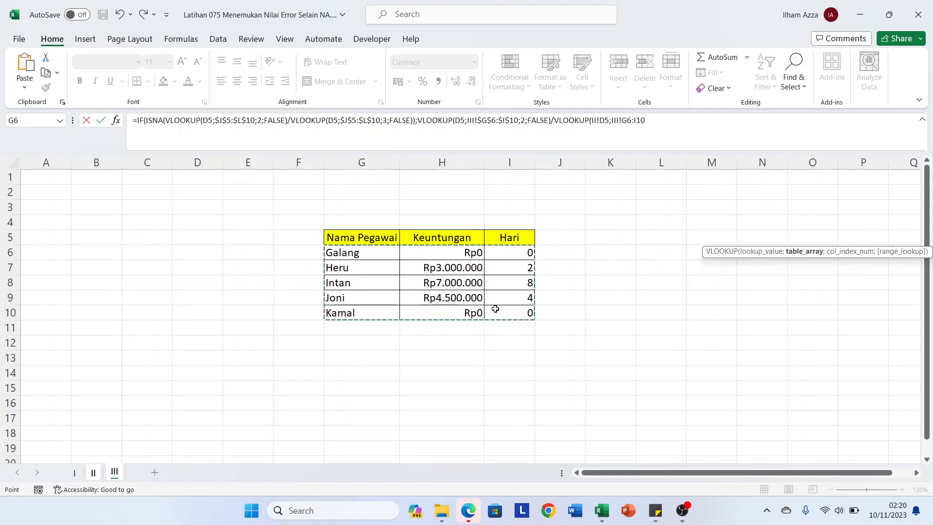
key(F4)
key(F4)
key(F4)
key(F4)
key(F4)
text(;)
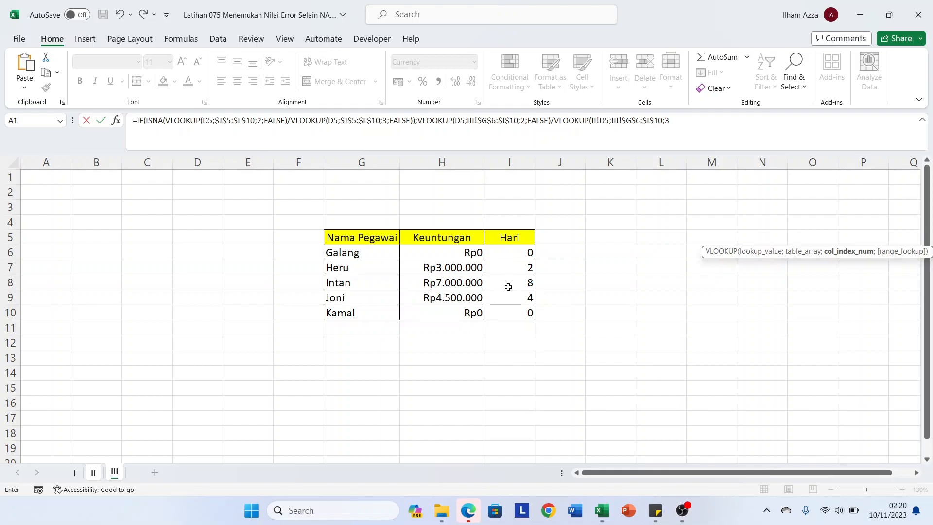
text(3;)
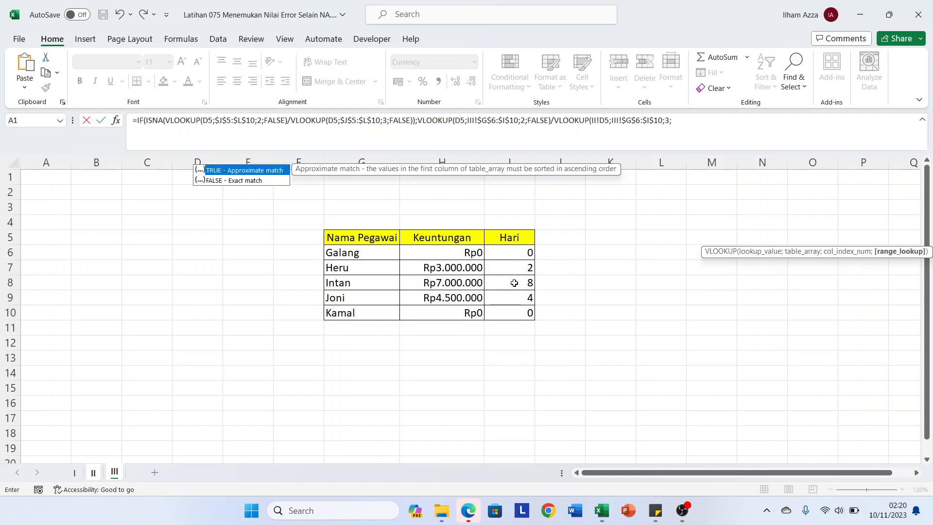
key(Tab)
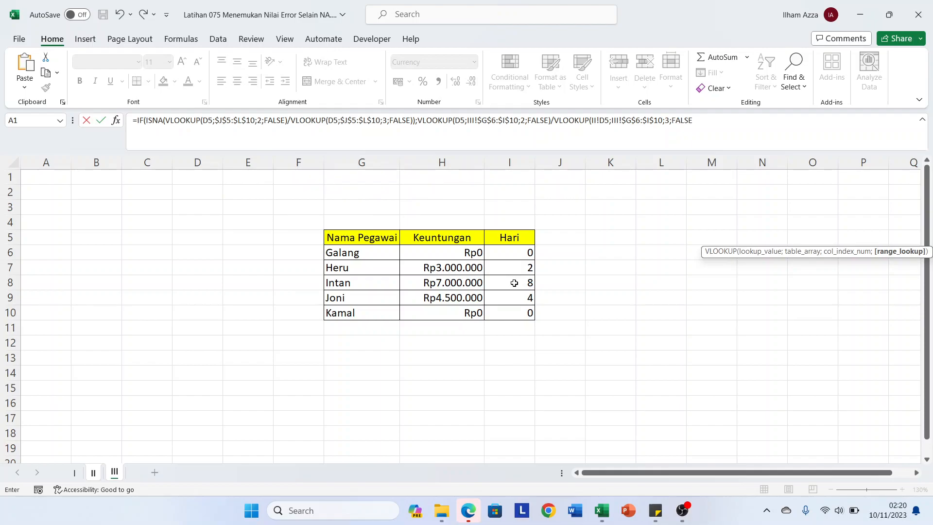
text())
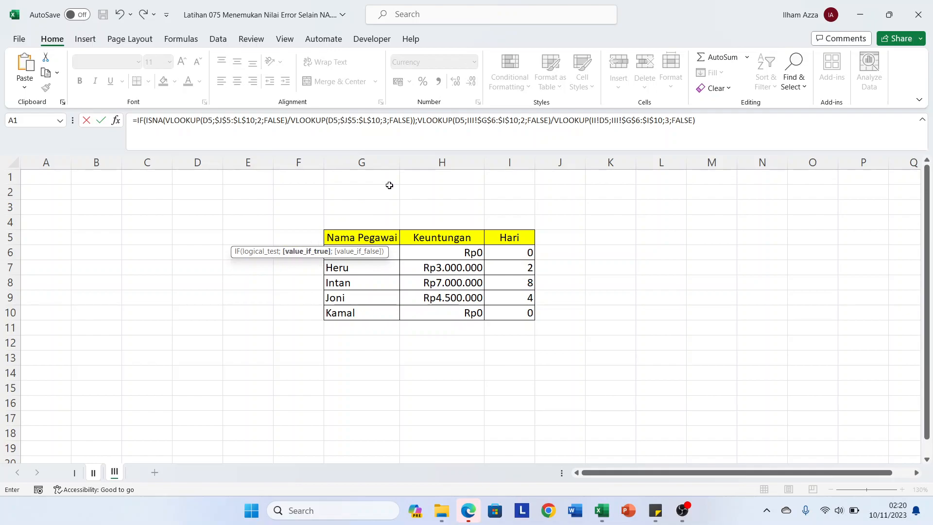
Copy the divided VLOOKUP on $J$5:$L$10 from the ISNA test into the IF's value if false and enter the formula.
text(;)
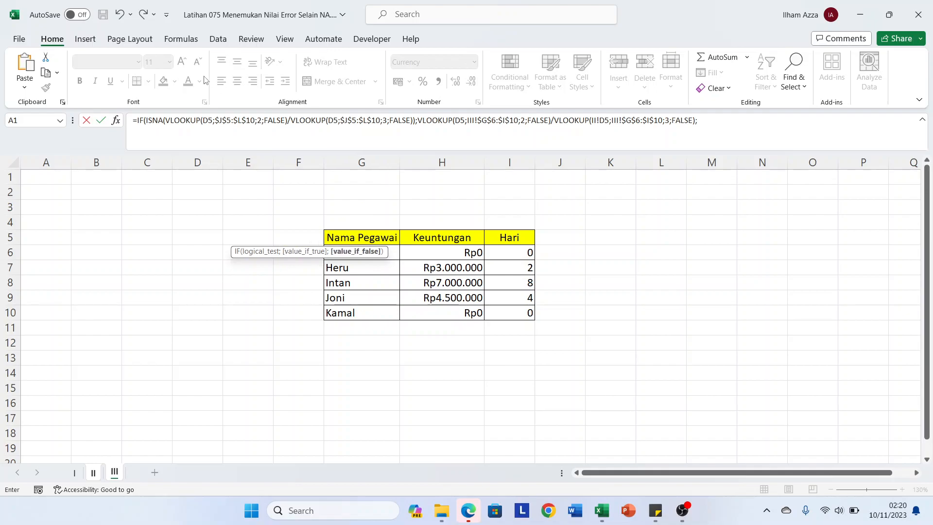
drag(166, 122, 413, 121)
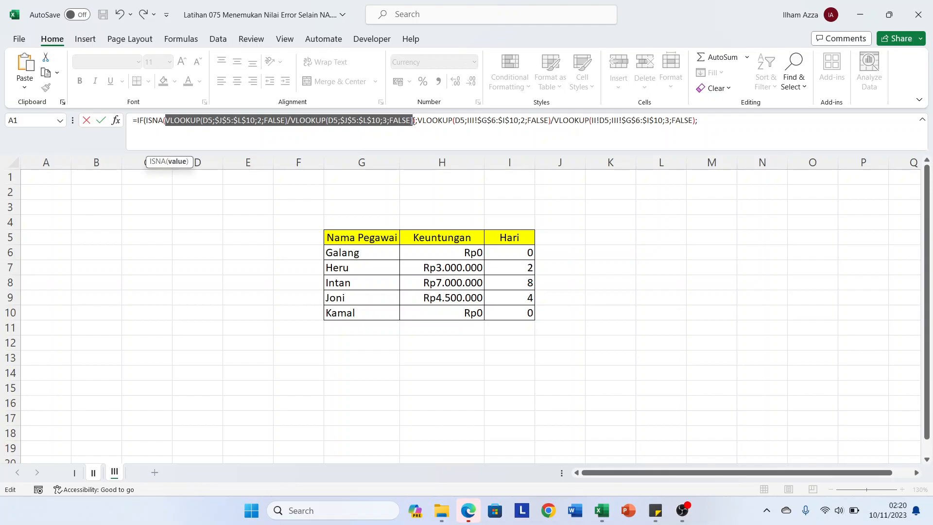
drag(414, 121, 415, 120)
click(710, 124)
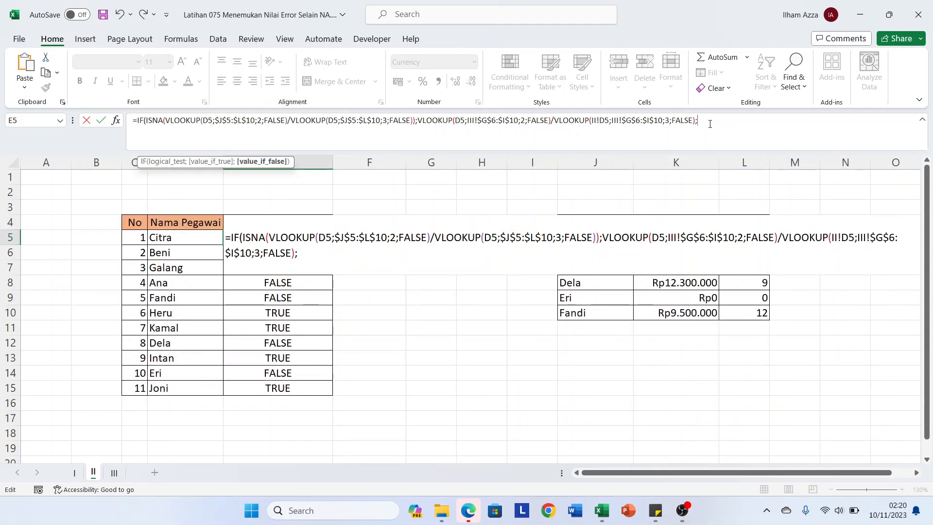
key(ctrl+v)
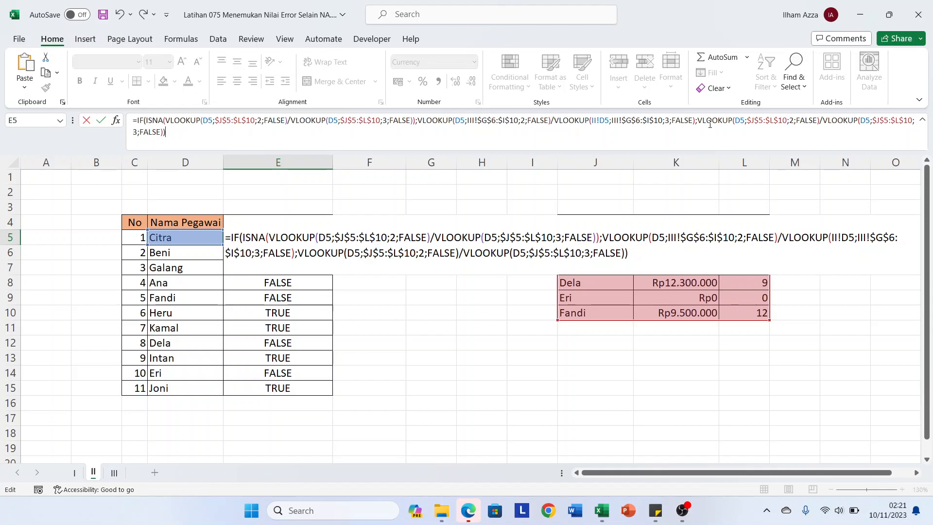
key(Return)
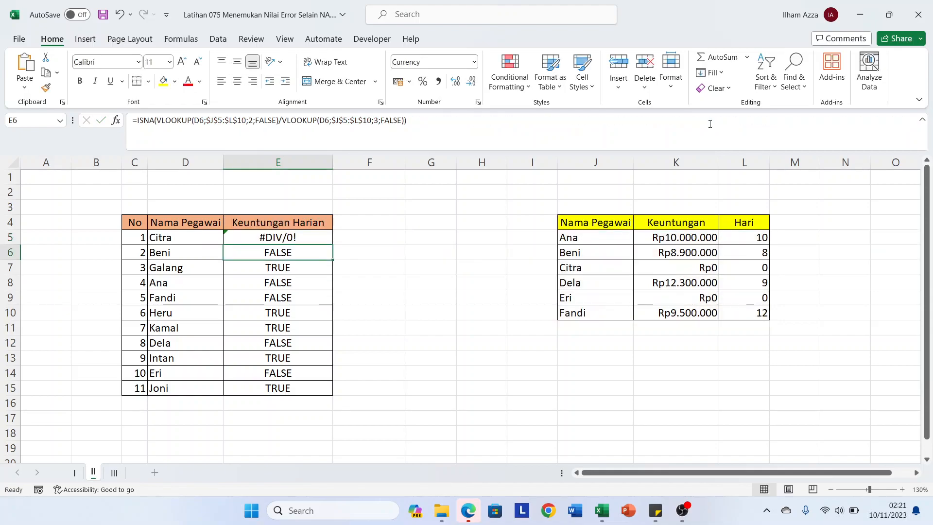
Fill the IF formula from E5 down to E15 and compare the daily profits with the table on sheet III.
click(293, 235)
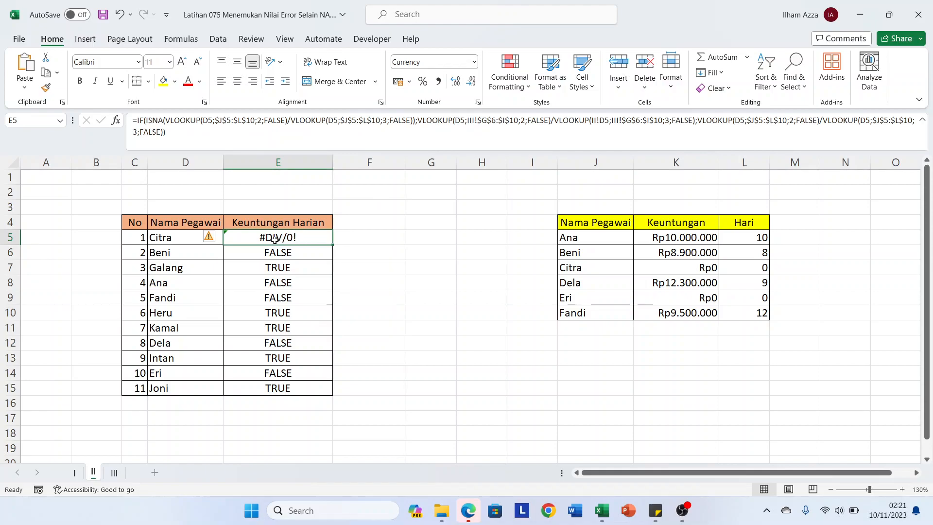
double_click(334, 243)
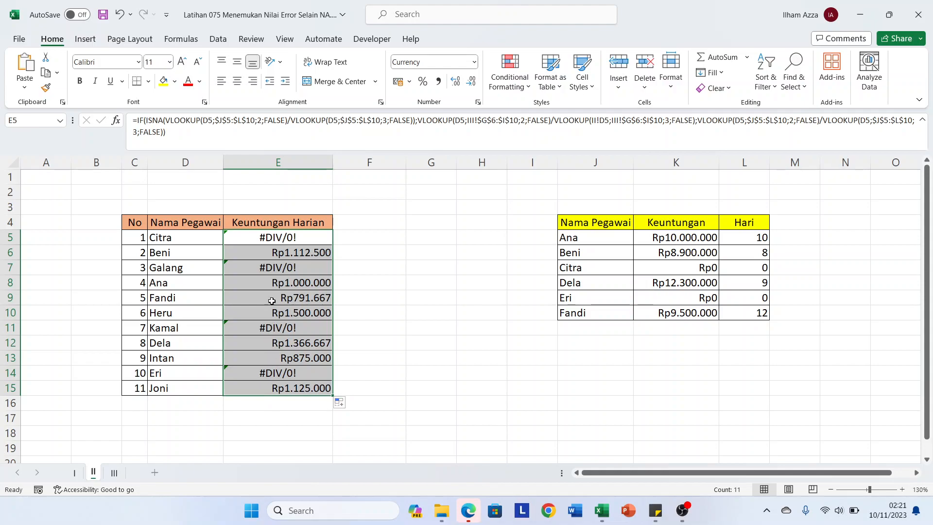
click(178, 265)
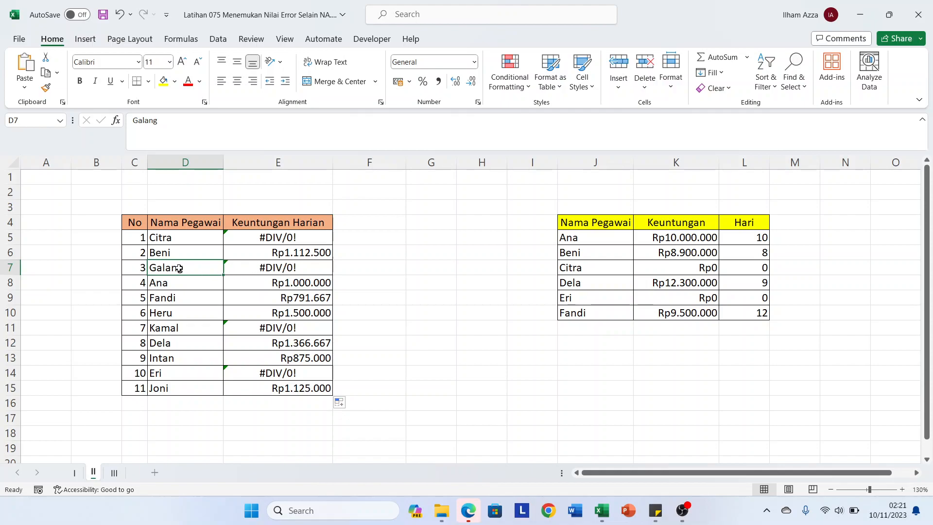
click(181, 312)
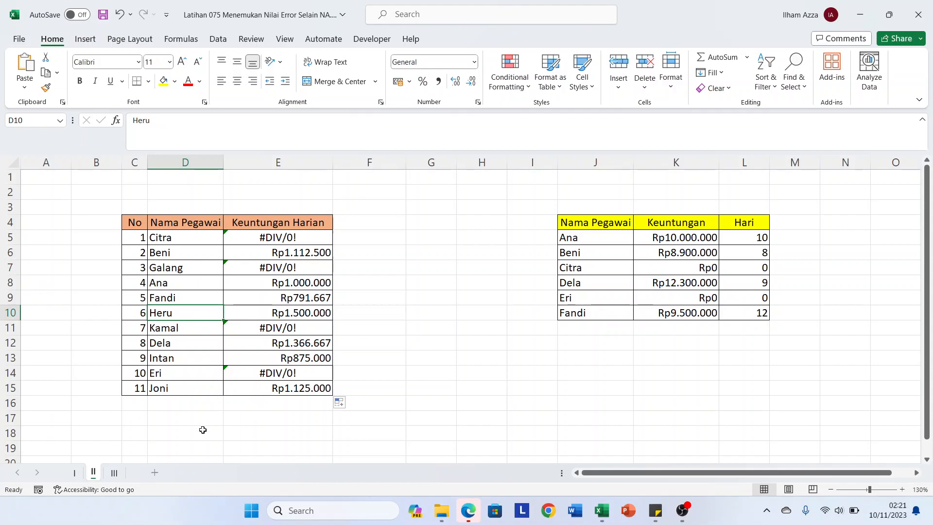
click(115, 471)
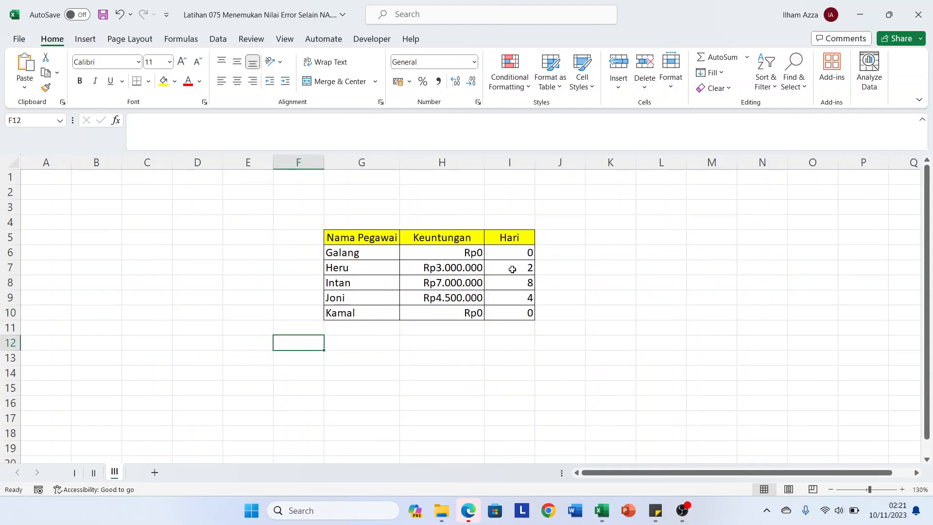
click(93, 474)
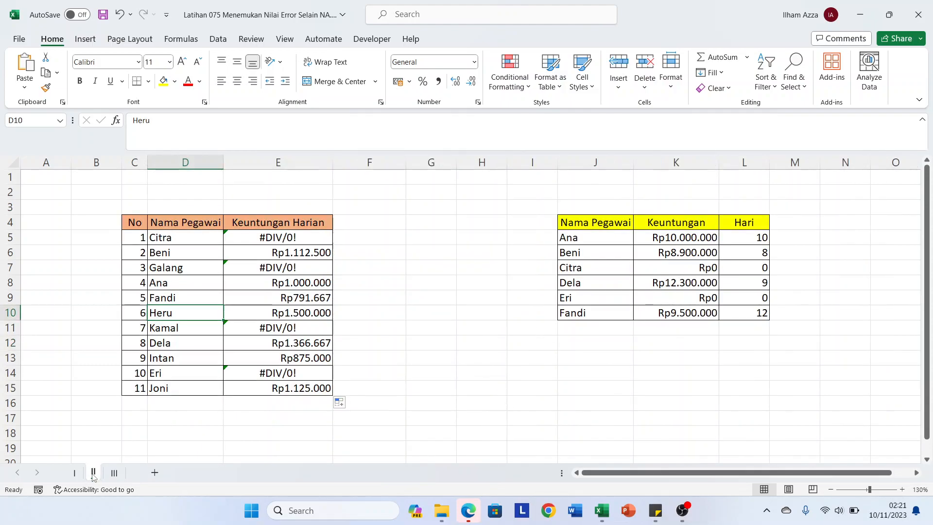
click(292, 311)
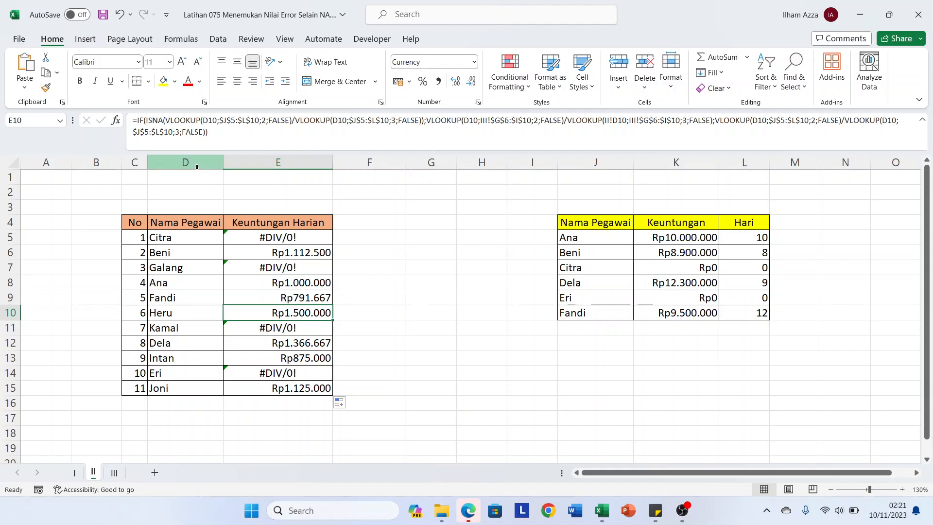
click(137, 122)
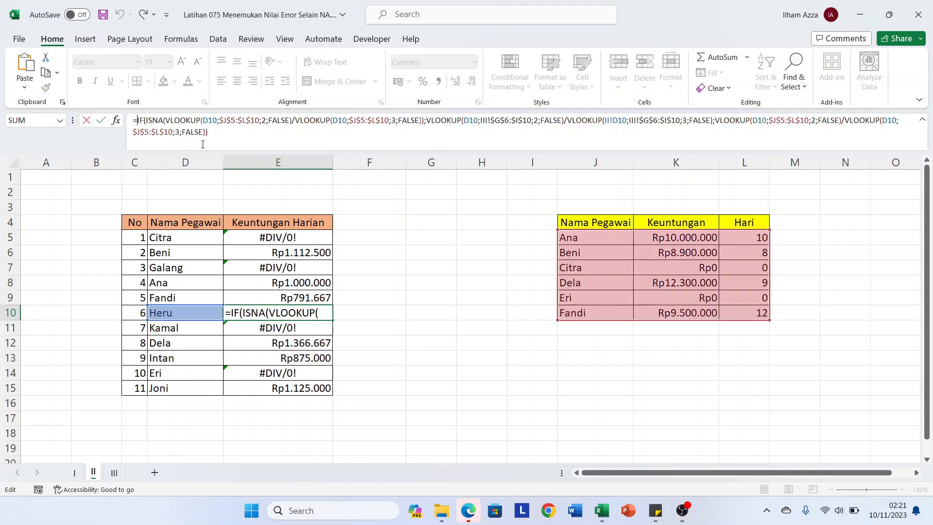
text(is)
key(Down)
key(Tab)
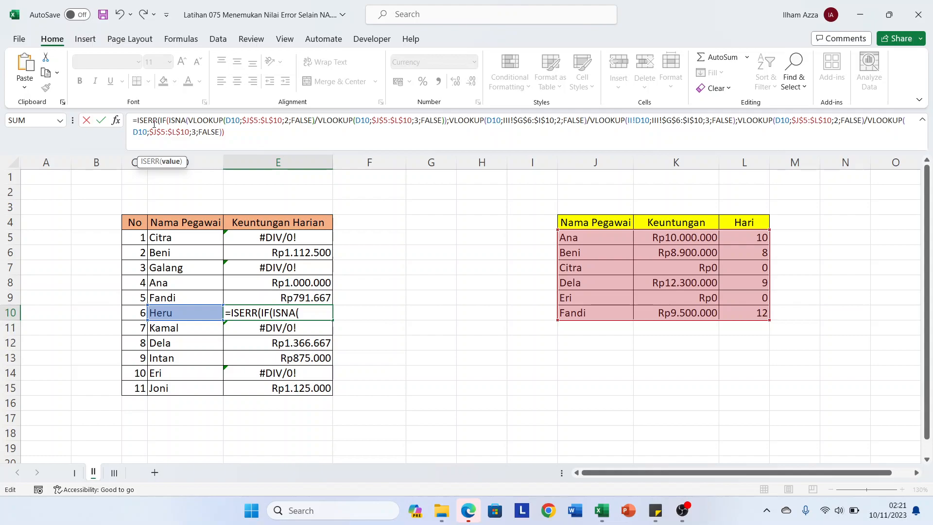
click(233, 132)
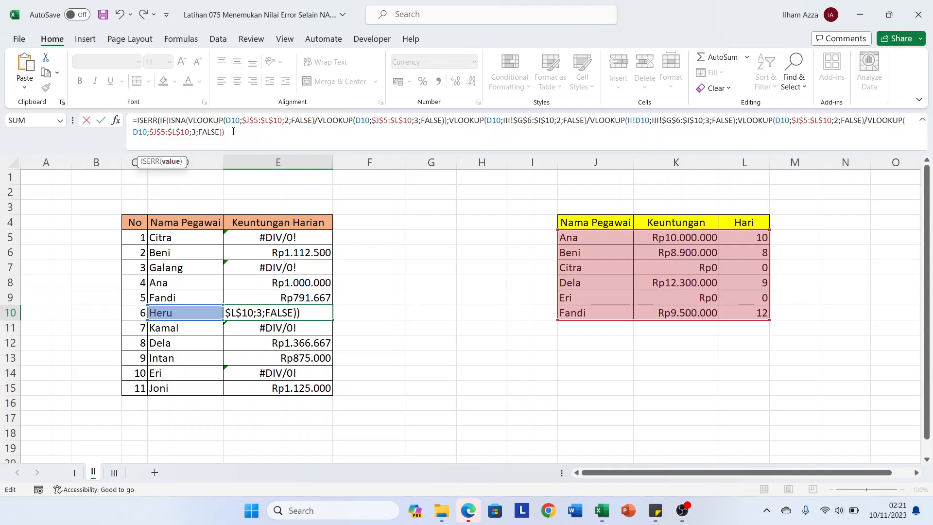
text())
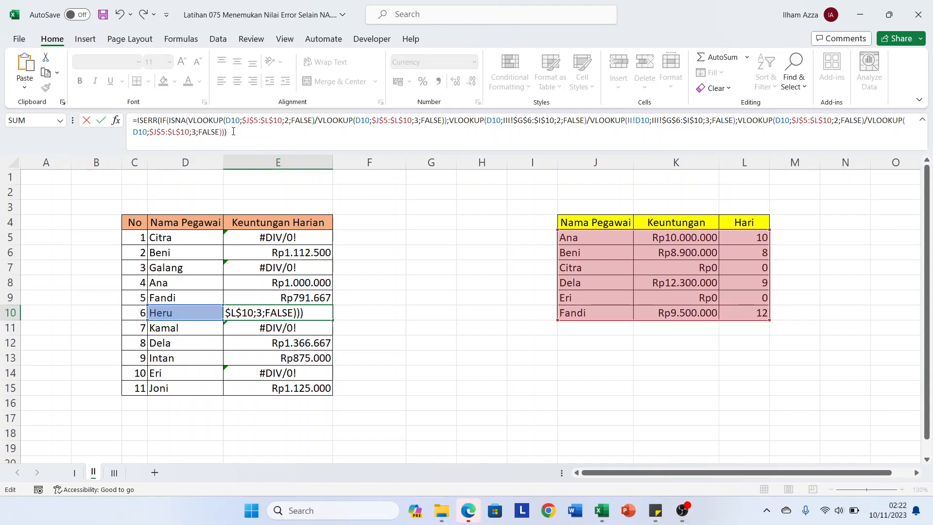
Wrap E5's whole IF formula in ISERR, enter it and fill it down to E15.
click(276, 237)
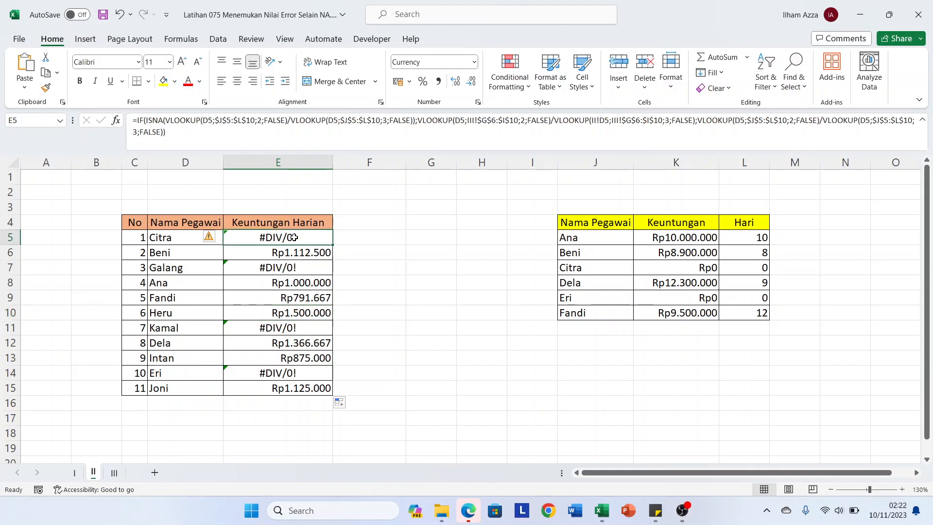
double_click(309, 237)
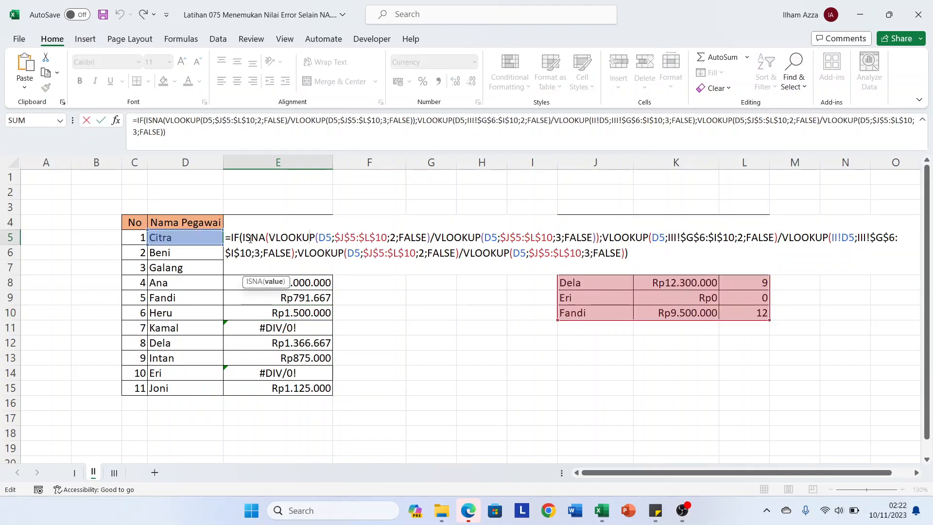
click(137, 119)
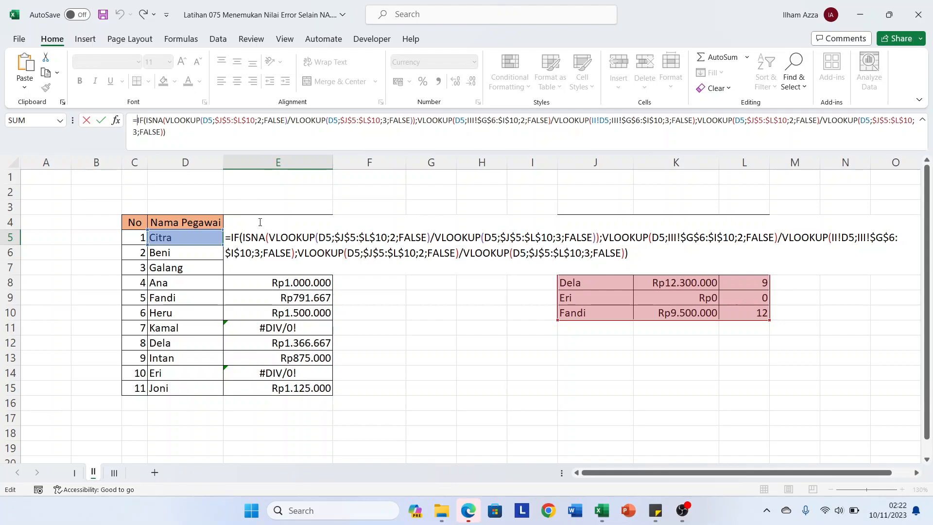
text(ISERR()
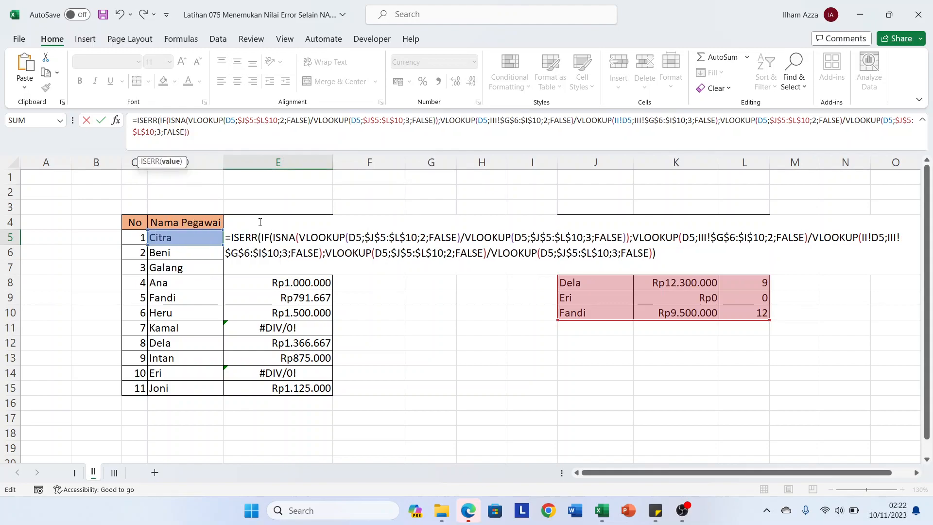
click(202, 132)
text())
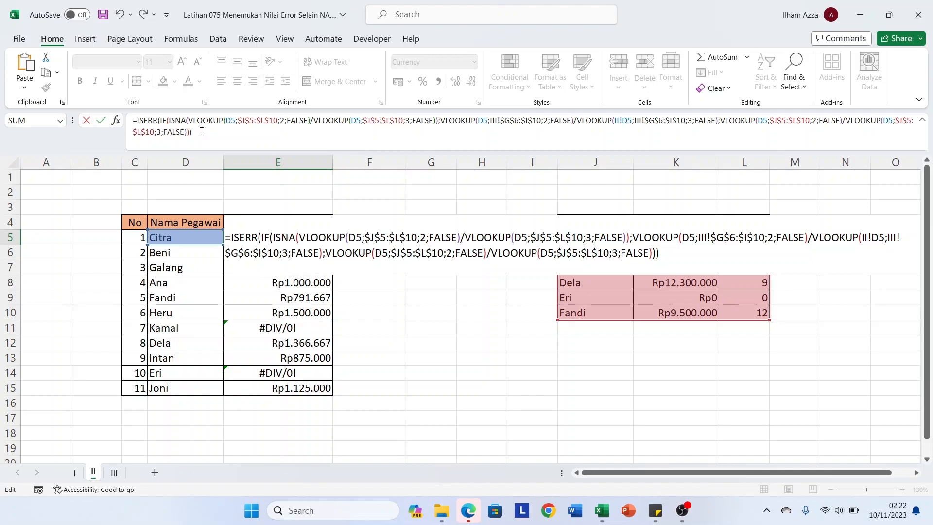
key(Return)
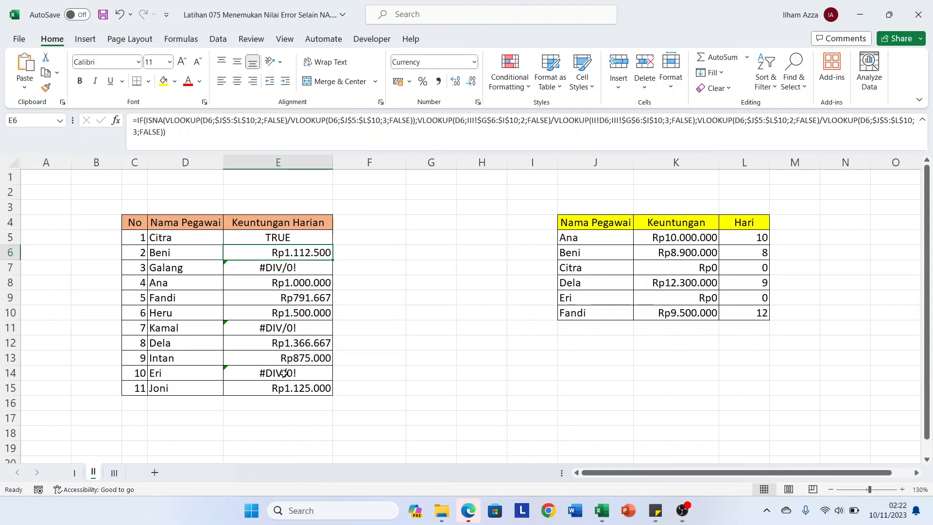
click(302, 238)
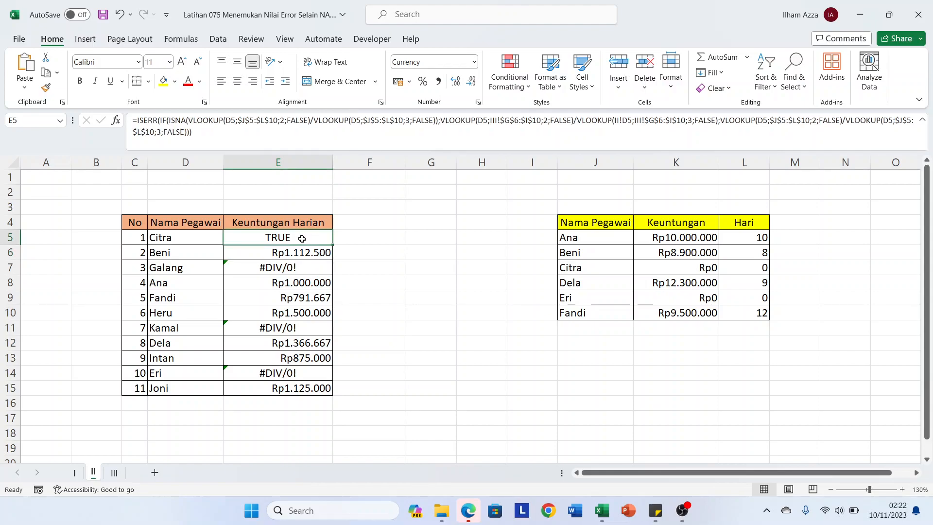
double_click(333, 244)
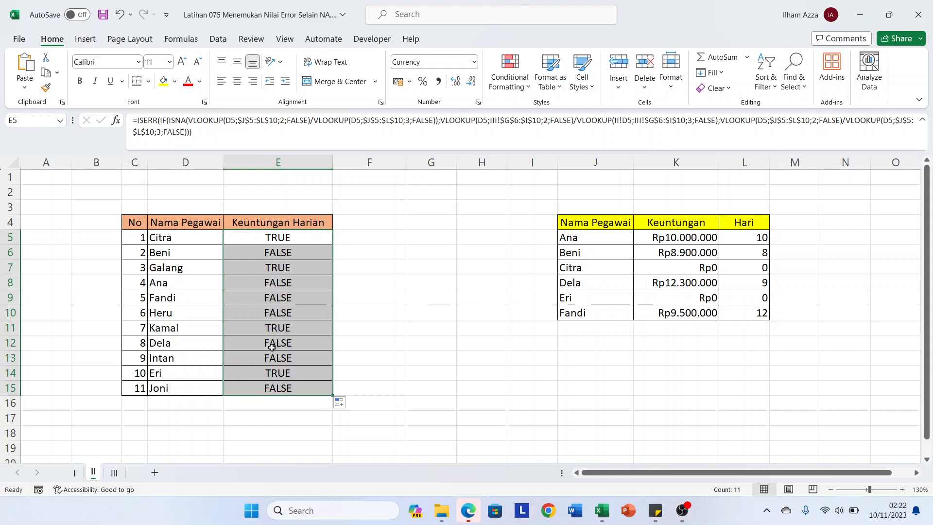
Make the ISERR expression in E5 the logical test of an outer IF with 0 as the value if true.
click(270, 240)
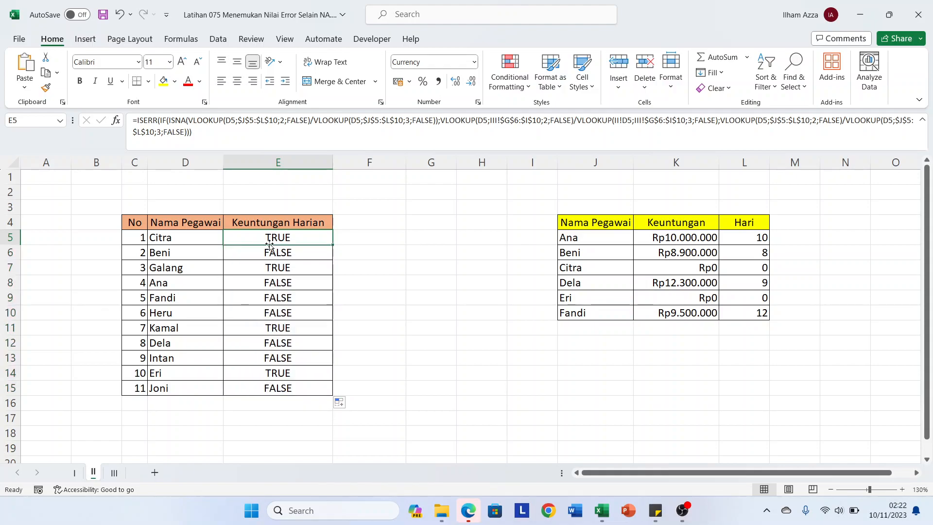
click(138, 119)
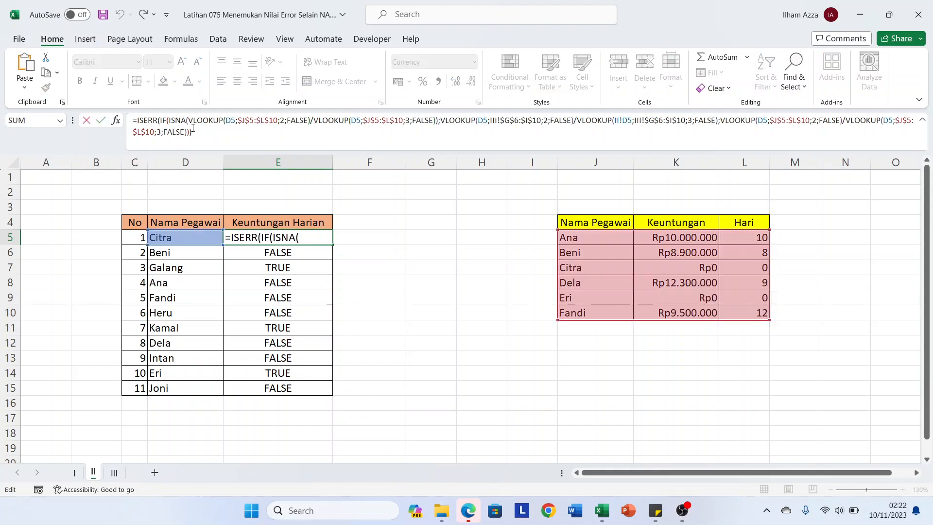
text(if)
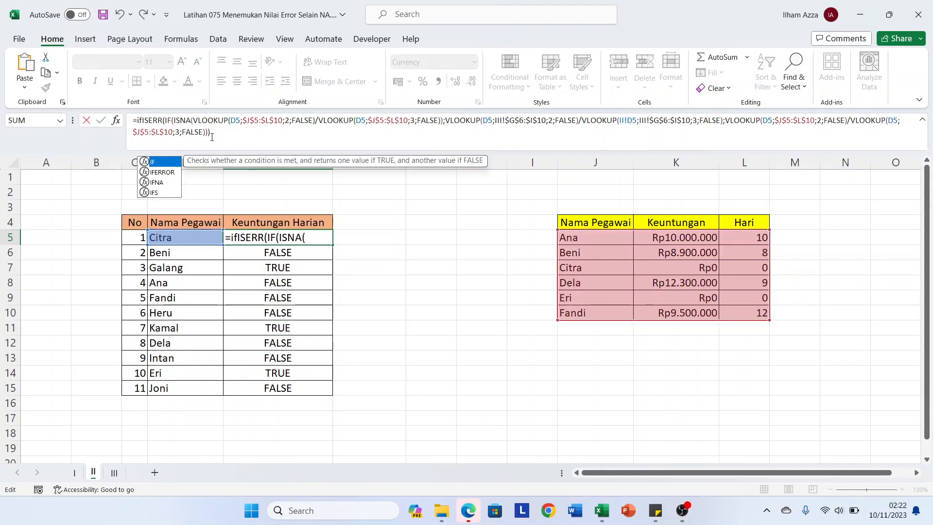
key(Tab)
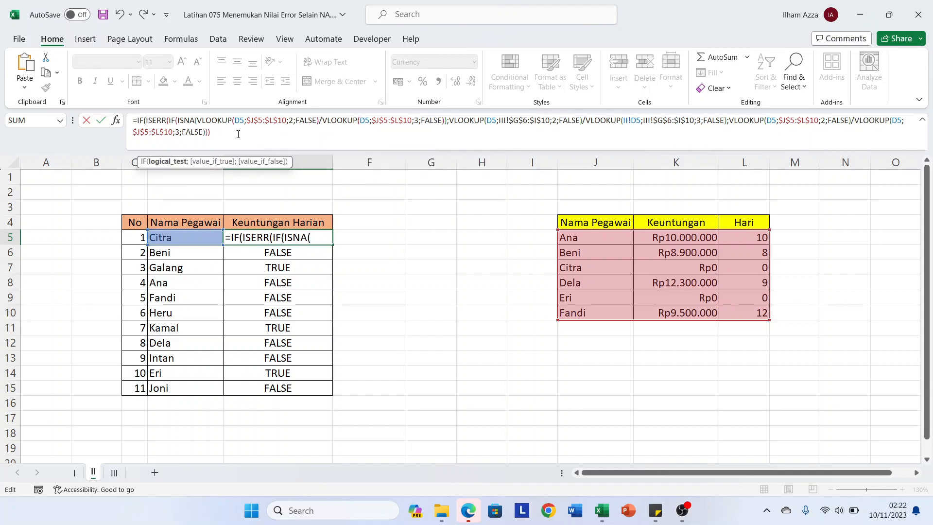
click(234, 135)
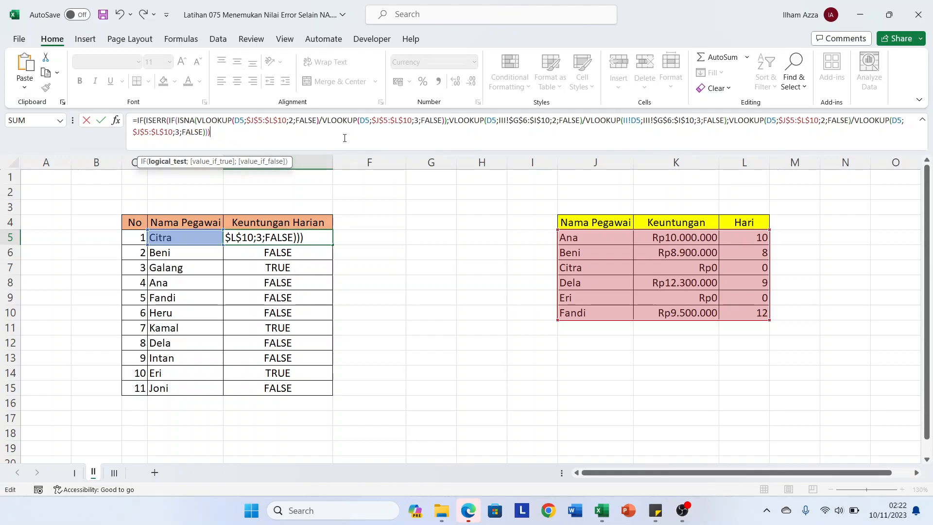
text(;)
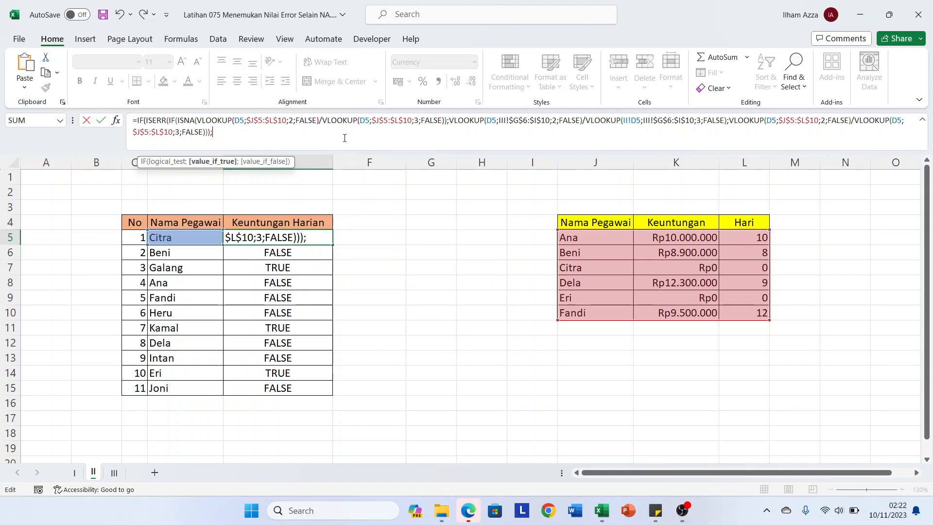
text(0;)
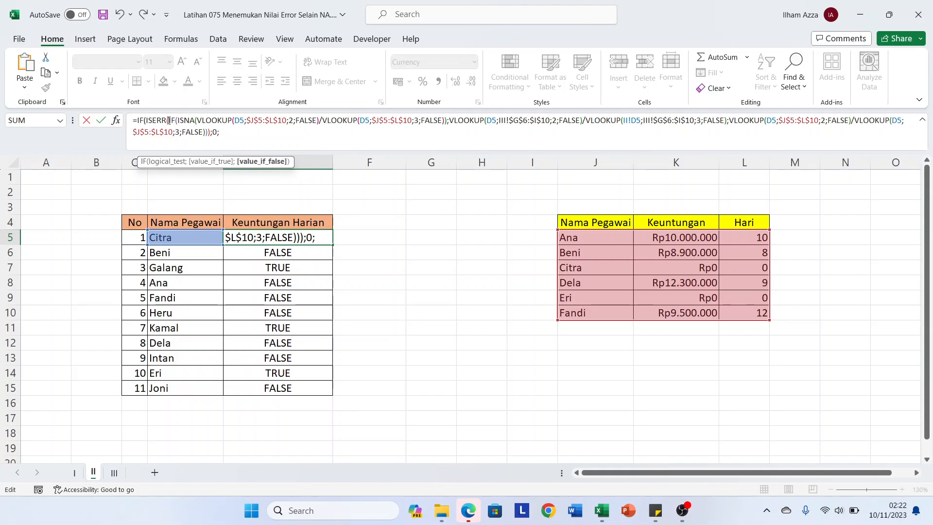
Copy the inner IF formula from the ISERR test into the outer IF's value if false and enter the formula.
drag(170, 122, 208, 140)
key(ctrl+c)
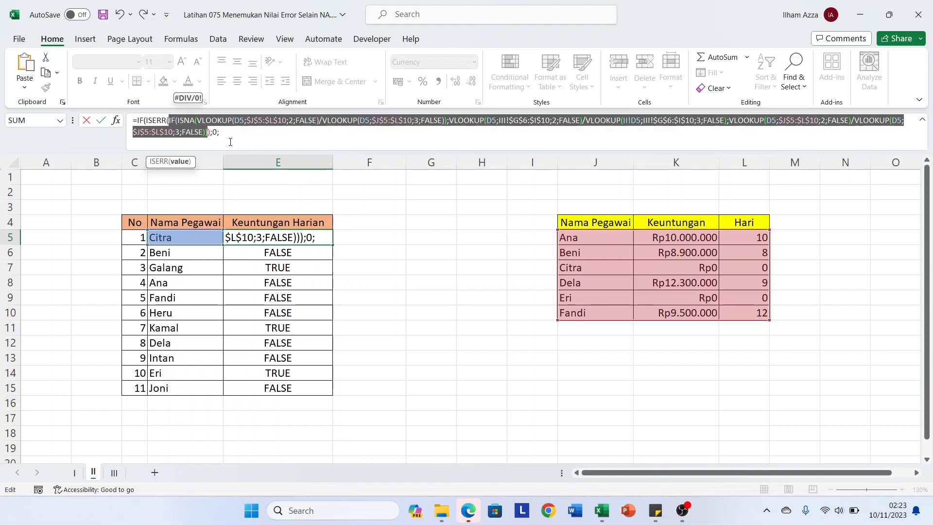
click(229, 136)
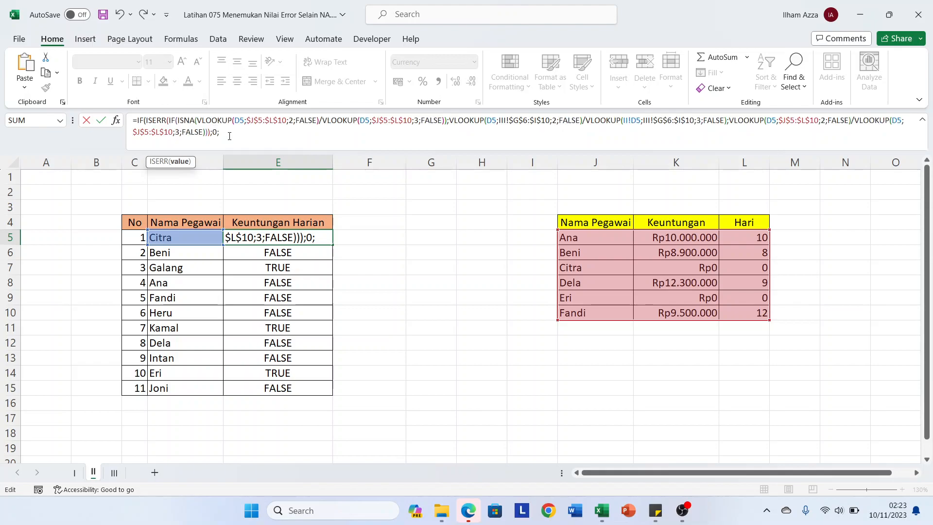
key(ctrl+v)
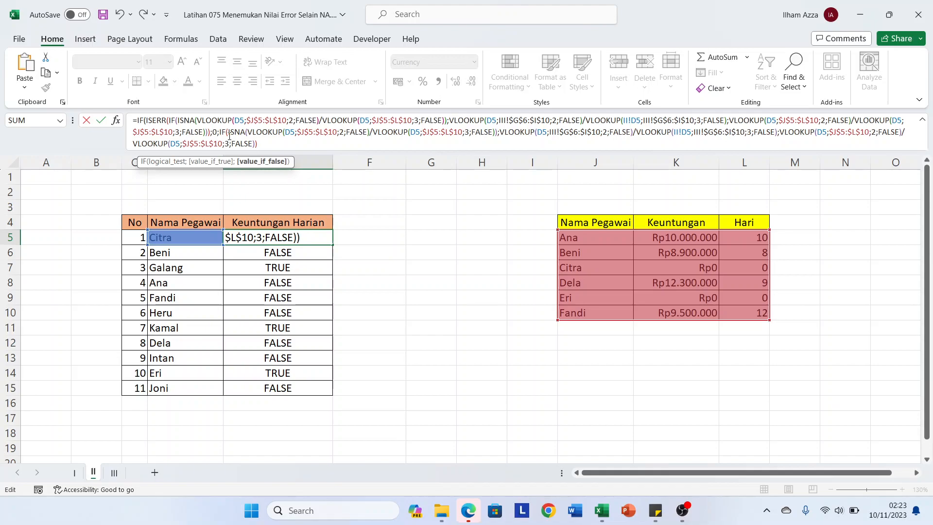
text())
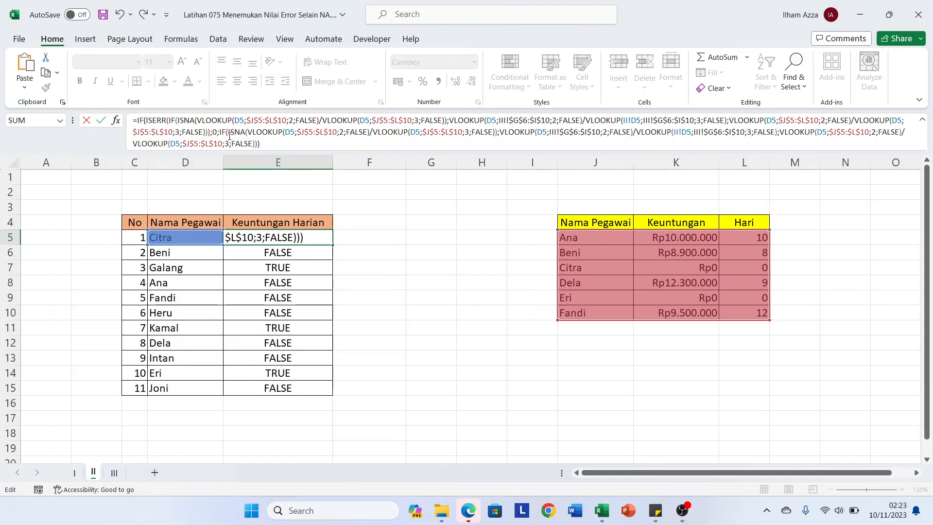
key(Return)
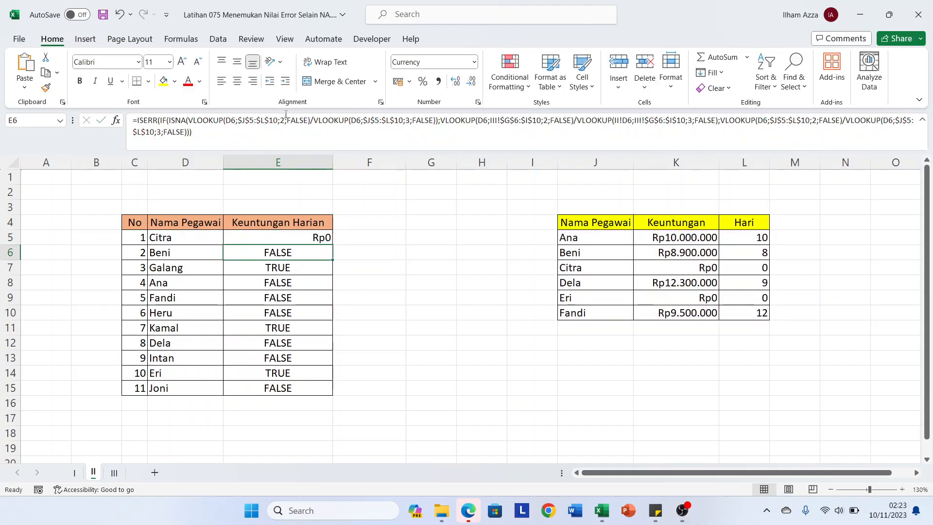
Fill the outer IF formula from E5 down to E15 and review the formulas in E6 and E5.
click(297, 238)
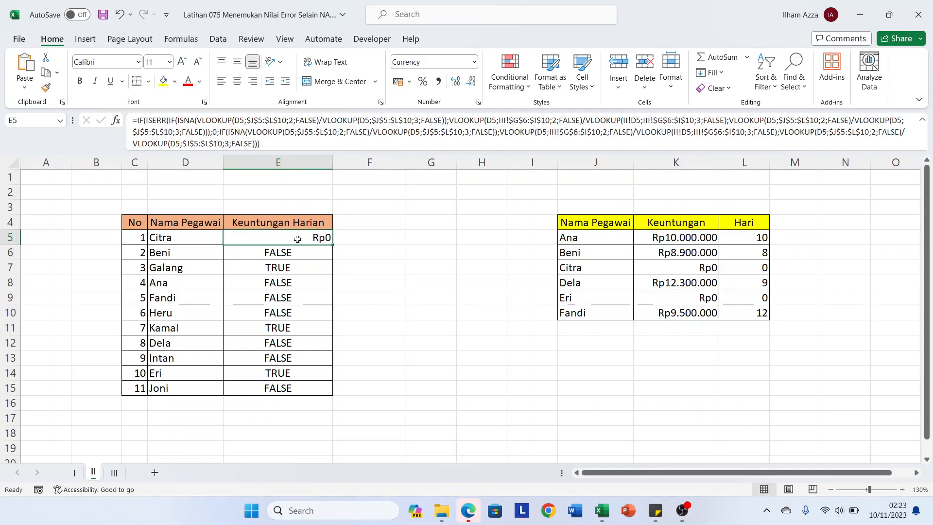
double_click(332, 245)
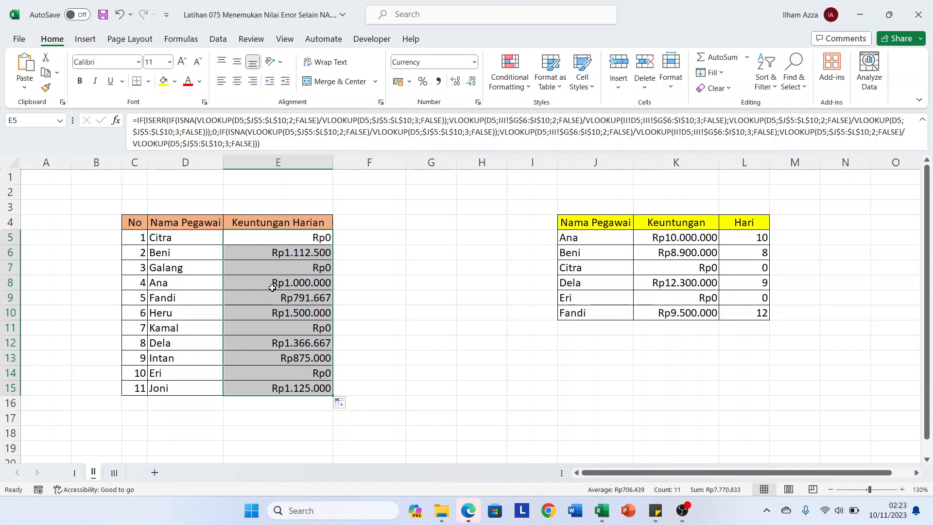
click(288, 251)
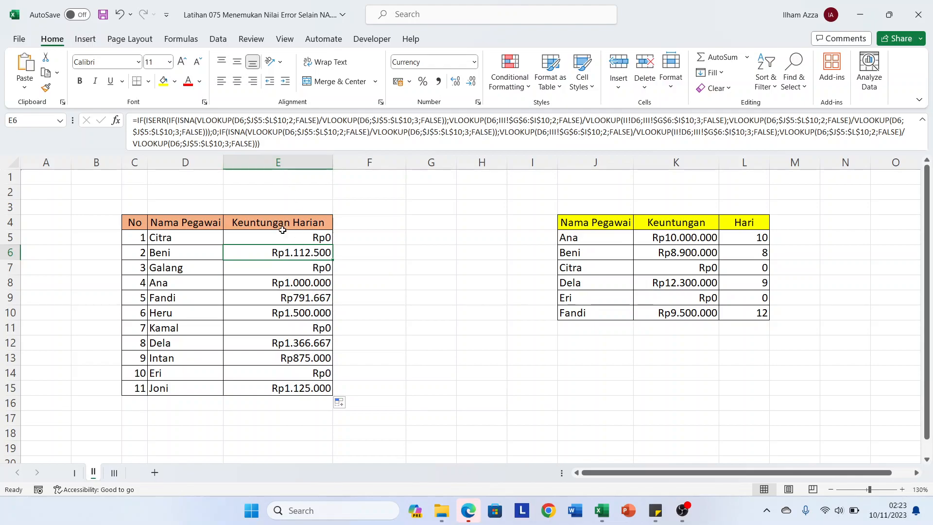
click(279, 237)
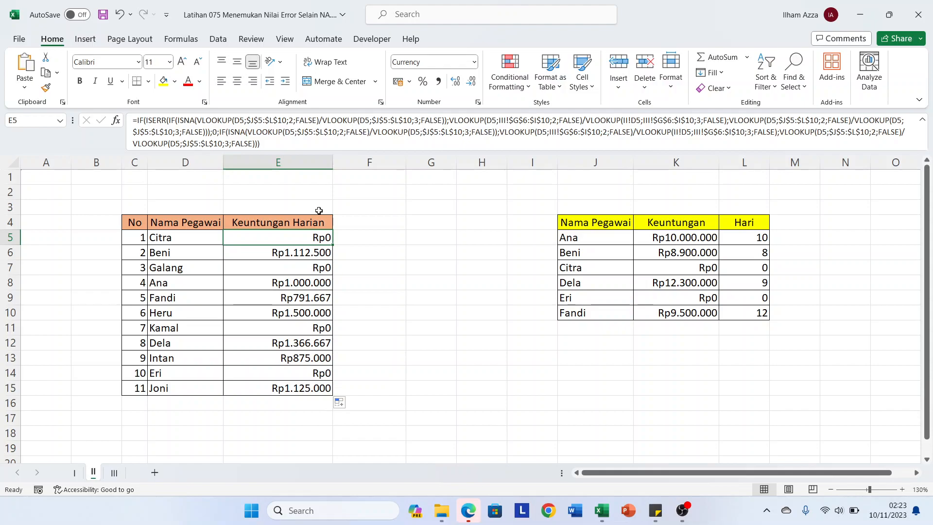
Start a formula in F5 with a VLOOKUP of D5 in J5:L10, column 2, with an exact match.
click(362, 241)
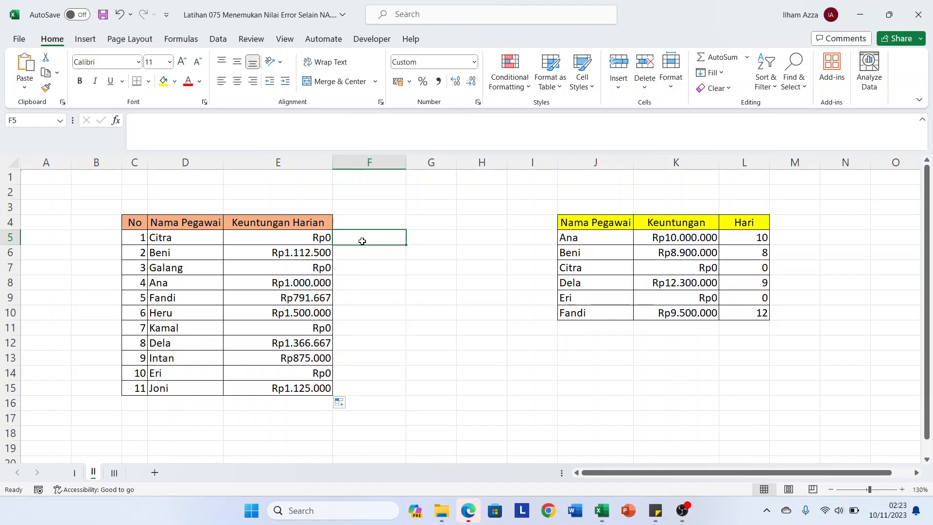
text(=vl)
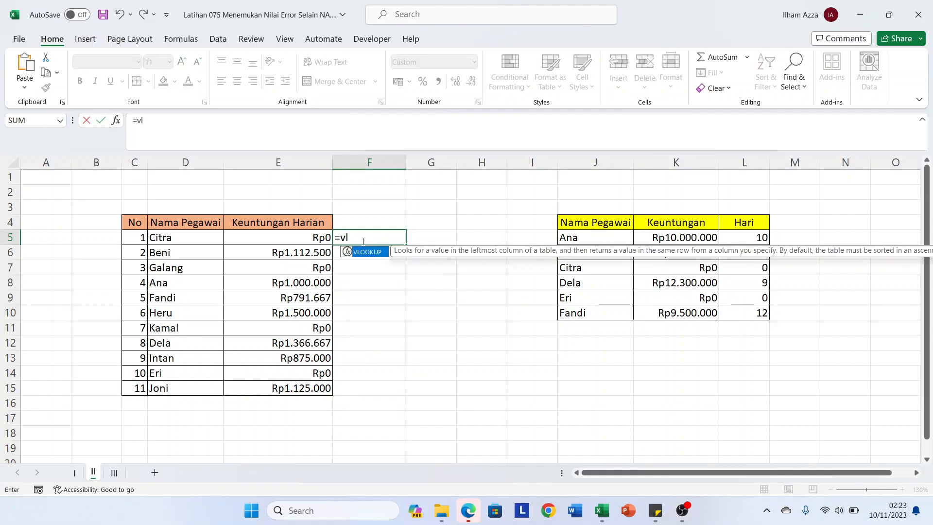
key(Tab)
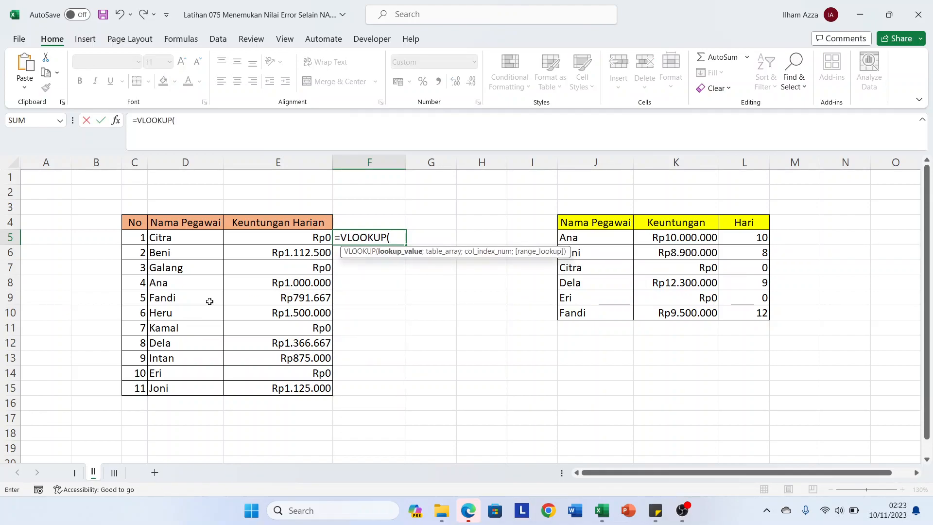
click(175, 237)
text(;)
click(579, 237)
mouse_move(580, 237)
mouse_down()
mouse_move(714, 312)
mouse_move(737, 312)
mouse_up()
text(;2;)
key(Down)
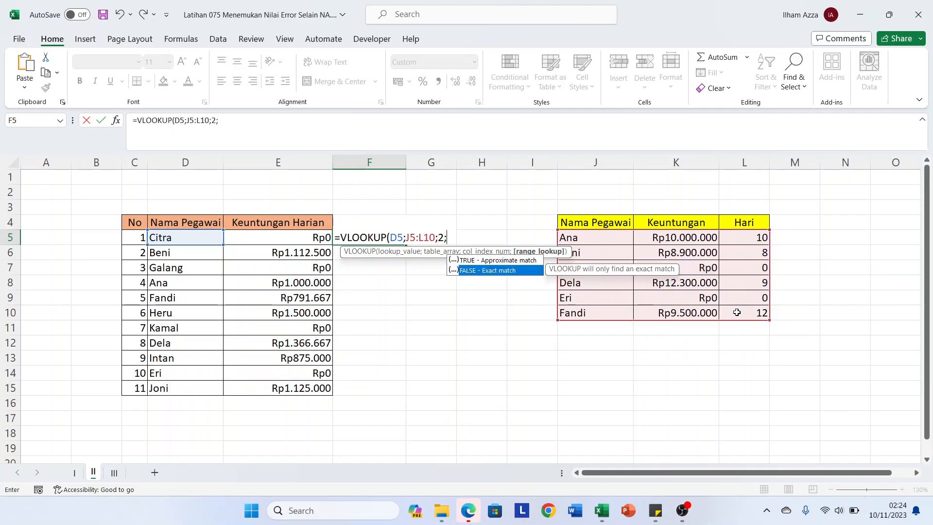
key(Tab)
text())
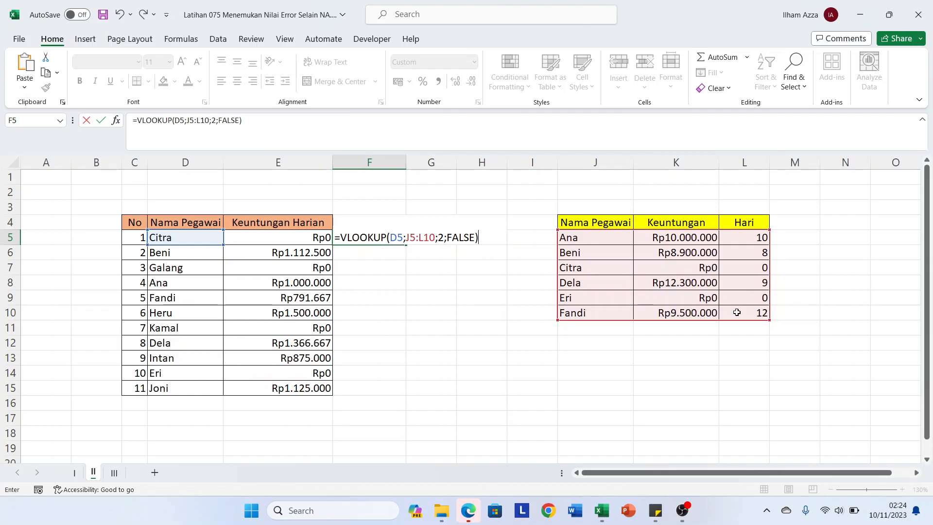
Divide the F5 lookup by a second VLOOKUP of D5 in $J$5:$L$10 and make the first lookup's range absolute.
text(/vl)
key(Tab)
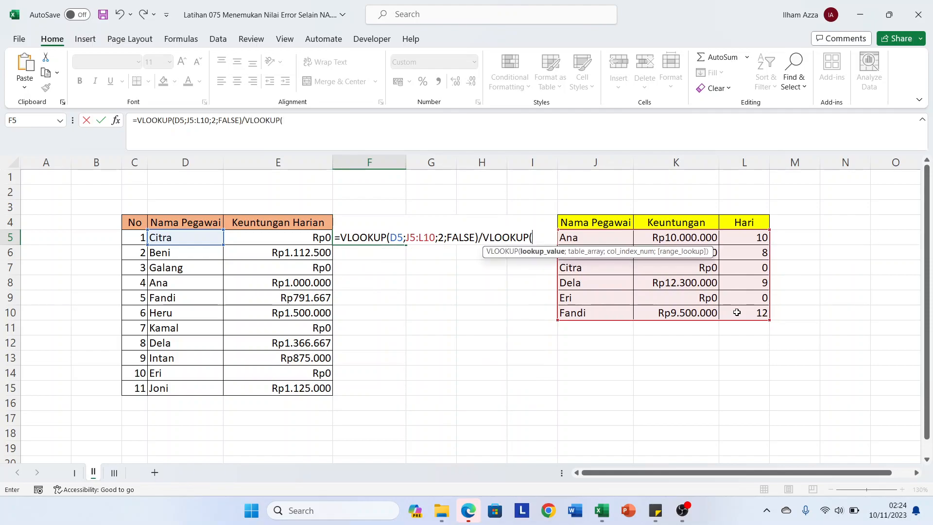
click(167, 237)
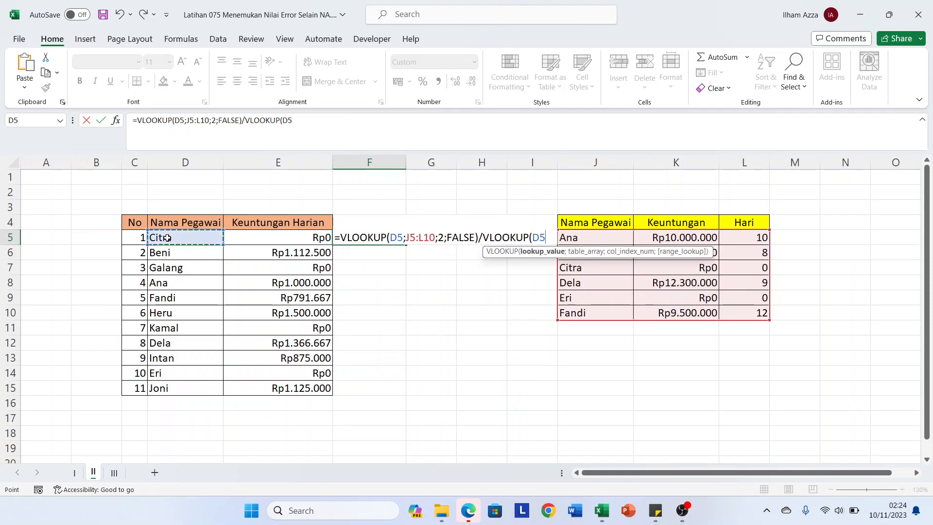
text(;)
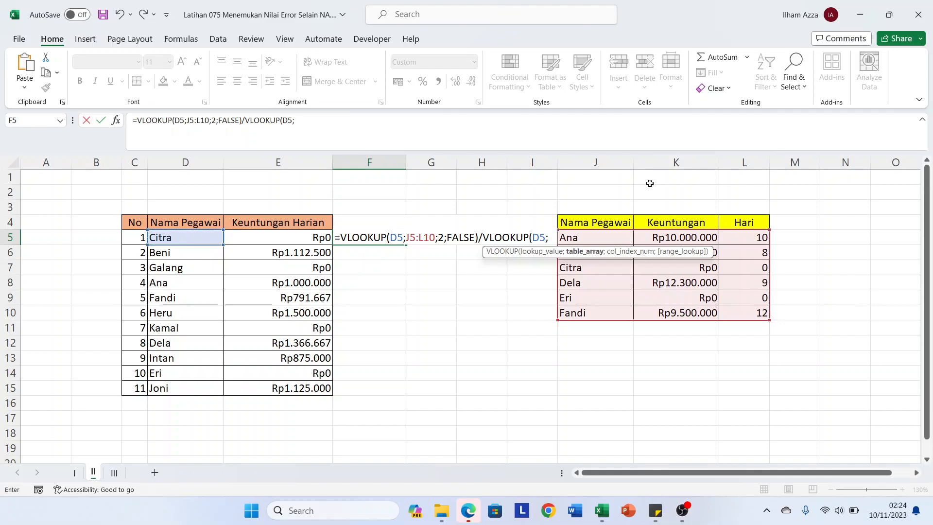
drag(602, 235, 734, 308)
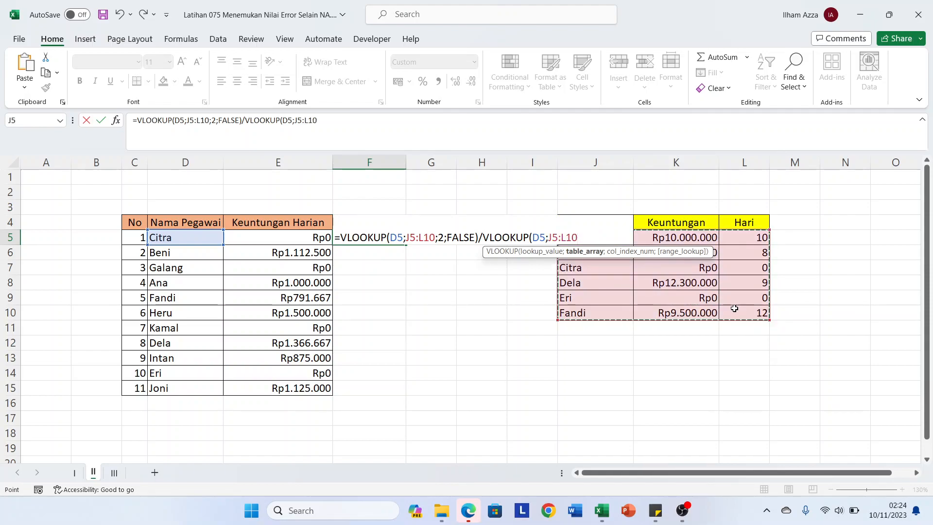
key(F4)
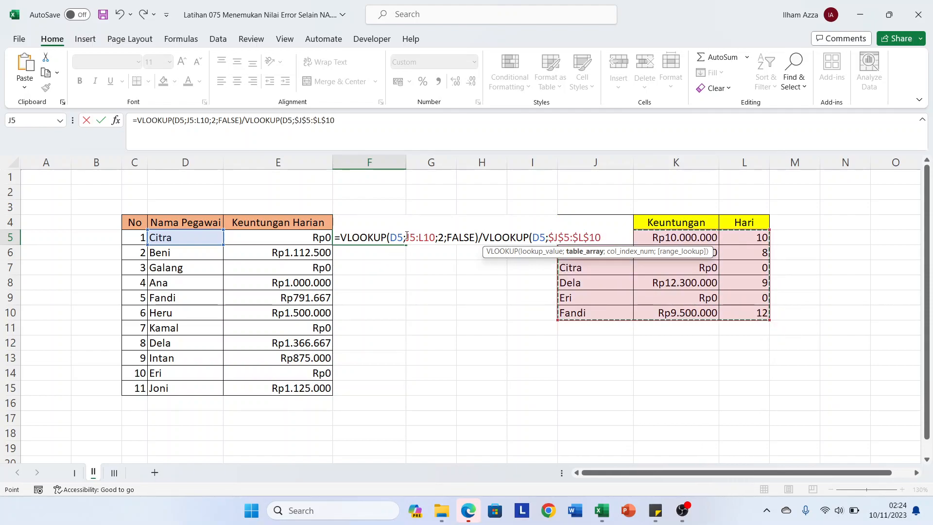
drag(406, 238, 436, 238)
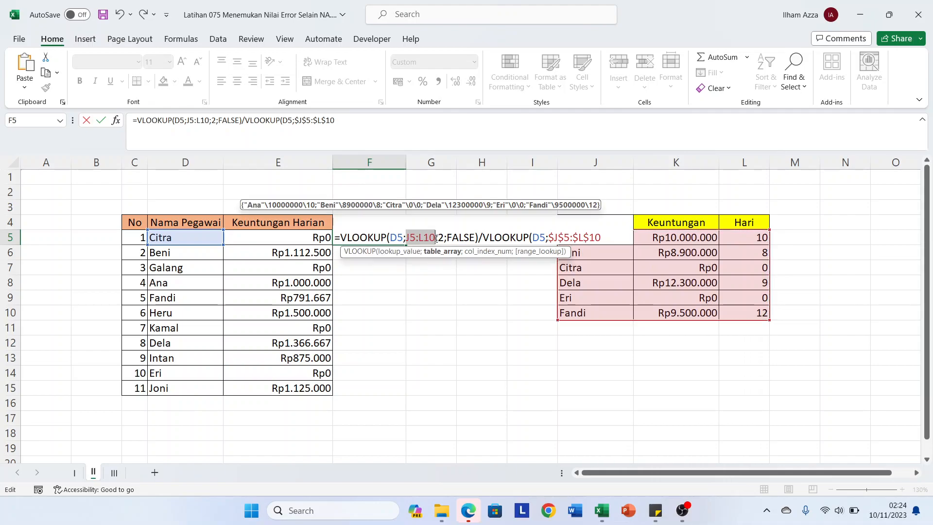
key(F4)
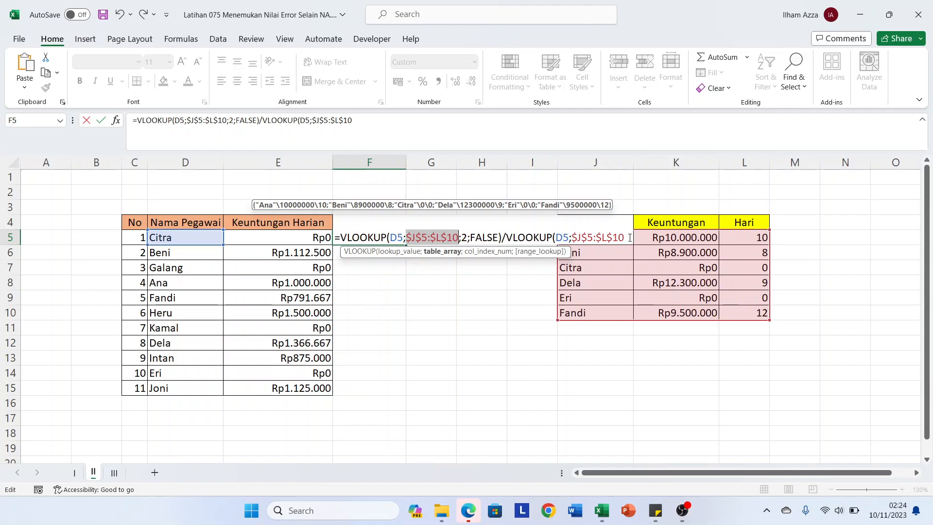
Complete the second VLOOKUP in F5 with column 3 and an exact match, and fill the formula down to F15.
click(629, 237)
text(;)
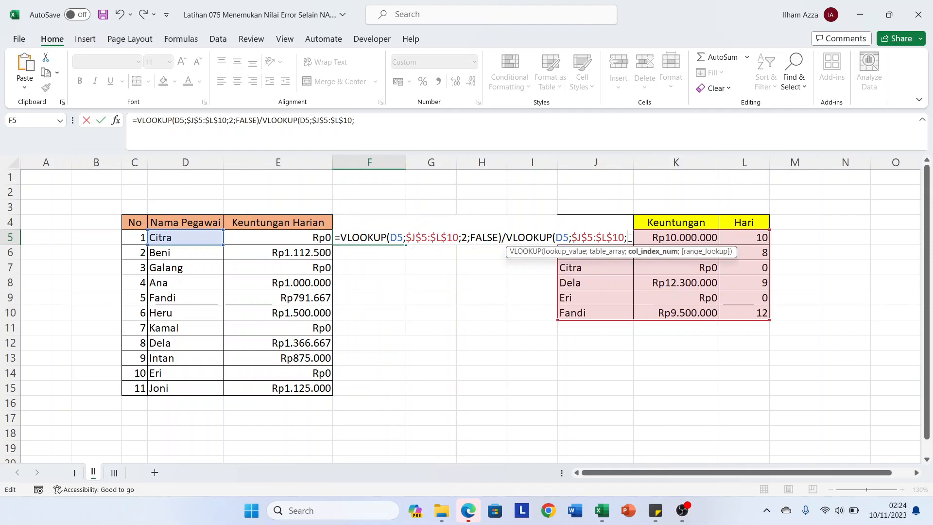
text(3;)
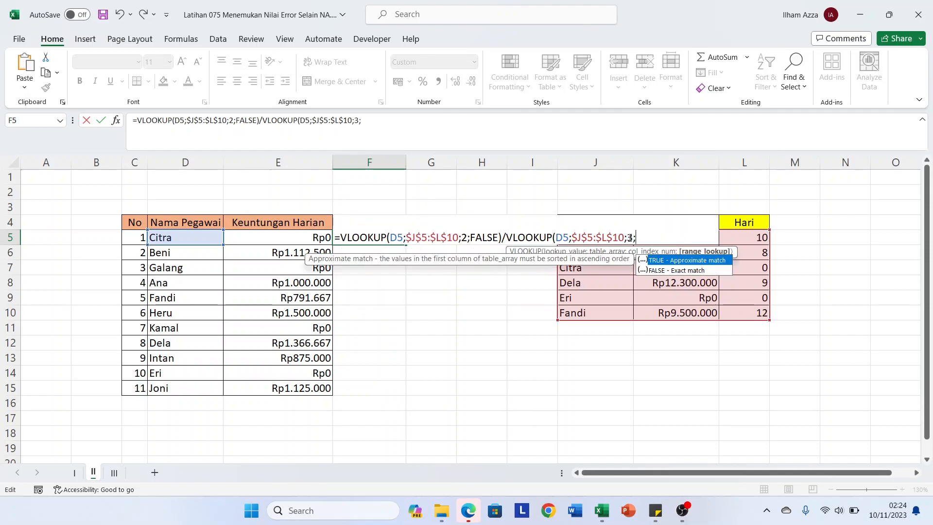
key(Down)
key(Tab)
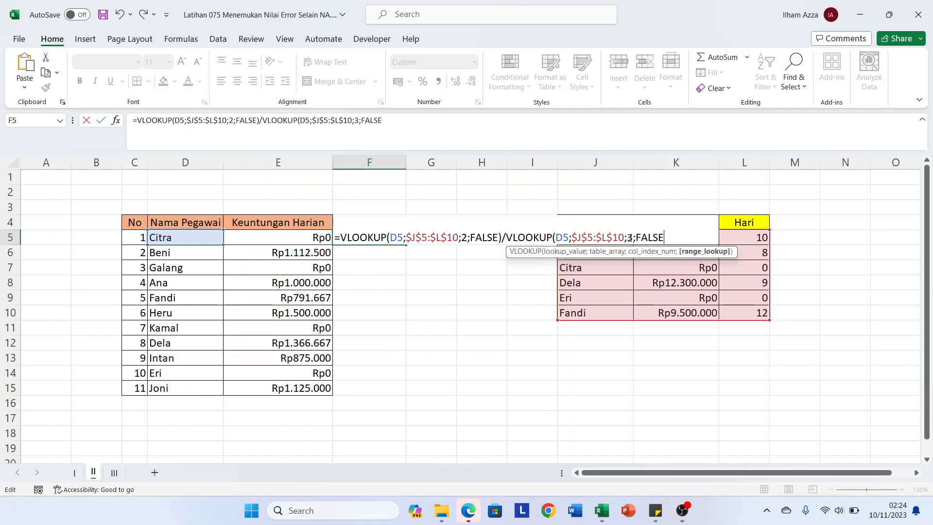
text())
key(Return)
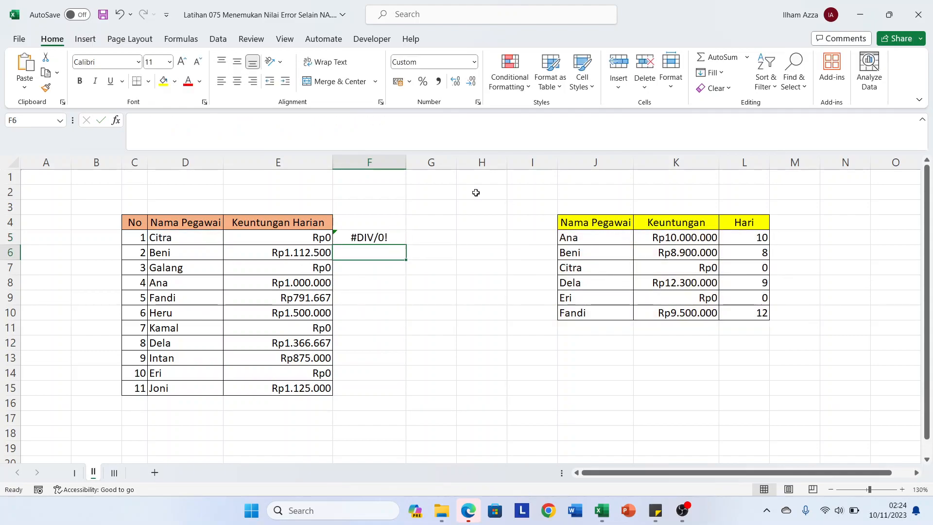
click(376, 237)
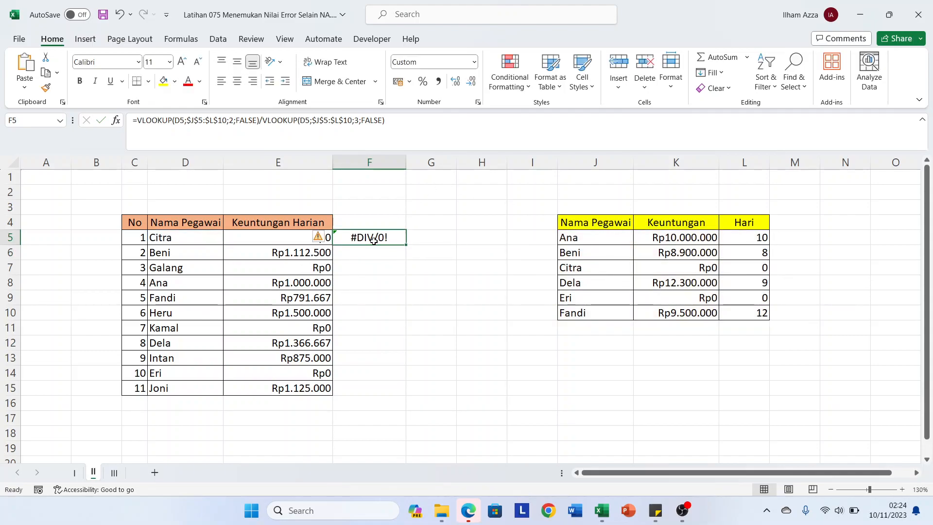
double_click(407, 245)
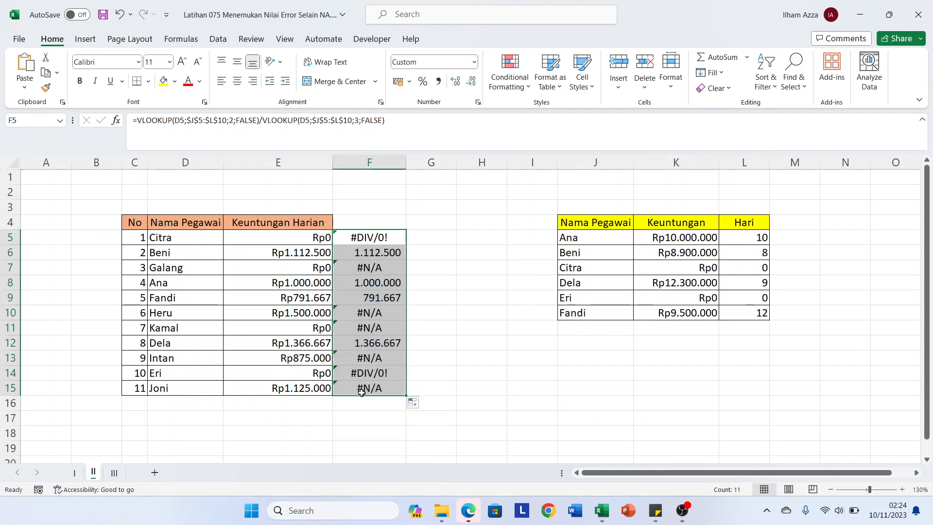
Wrap the divided VLOOKUPs in F5 in an IFNA function as its value argument.
click(346, 236)
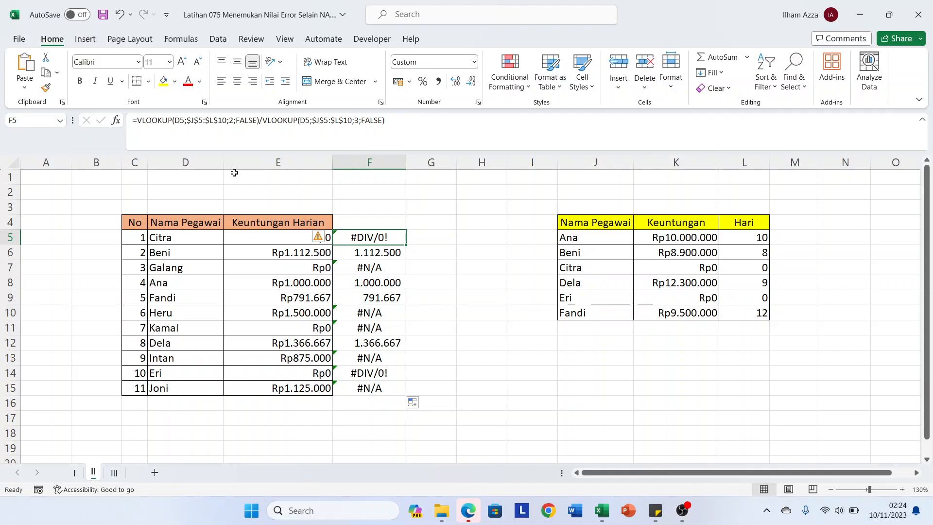
click(136, 121)
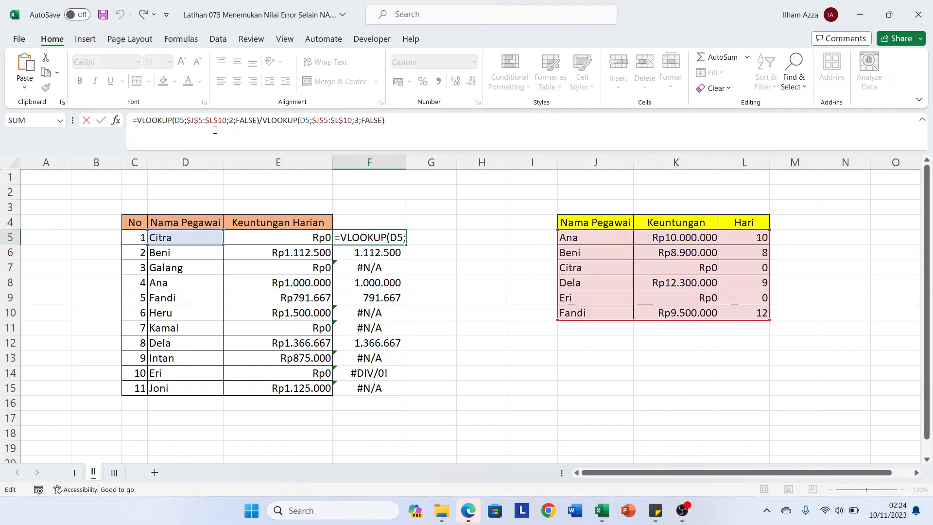
text(ifn)
key(Tab)
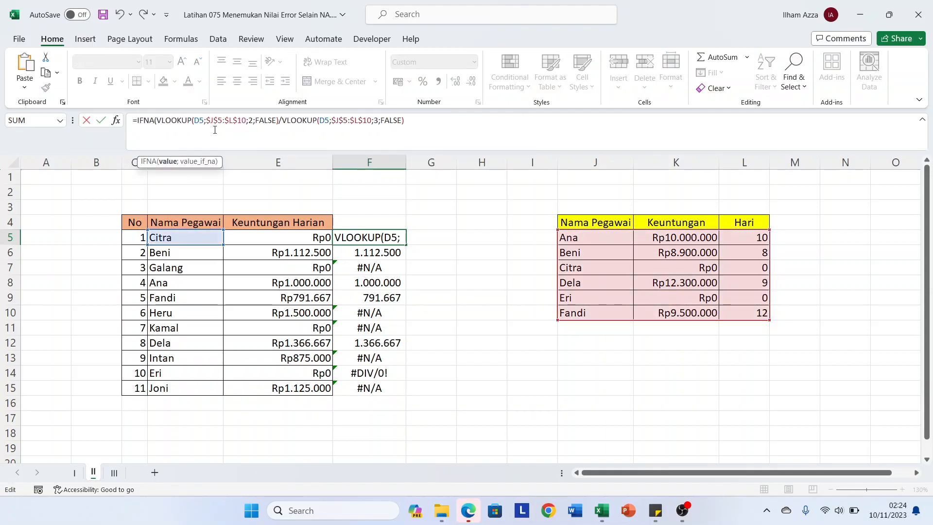
click(423, 120)
text(;)
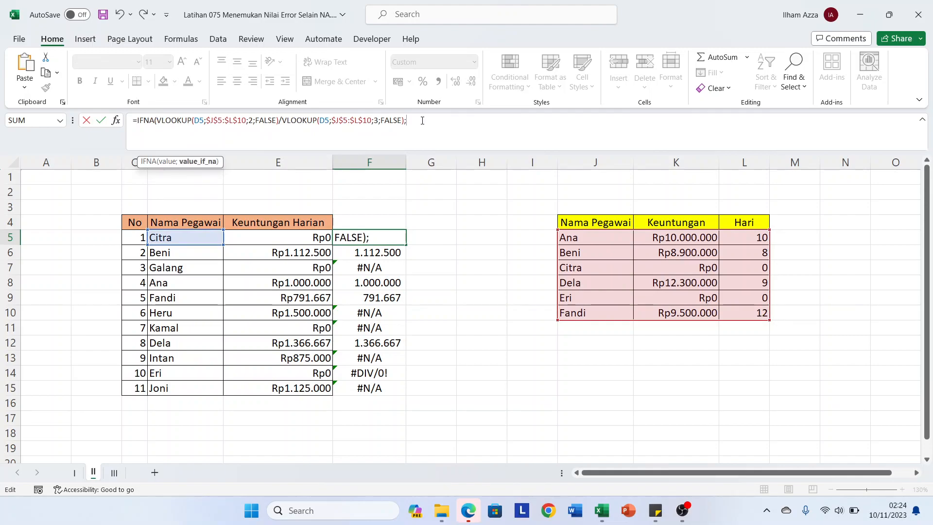
Begin the IFNA fallback value with a VLOOKUP of D5 in III!$G$6:$I$10, column 2, with FALSE for an exact match.
text(vl)
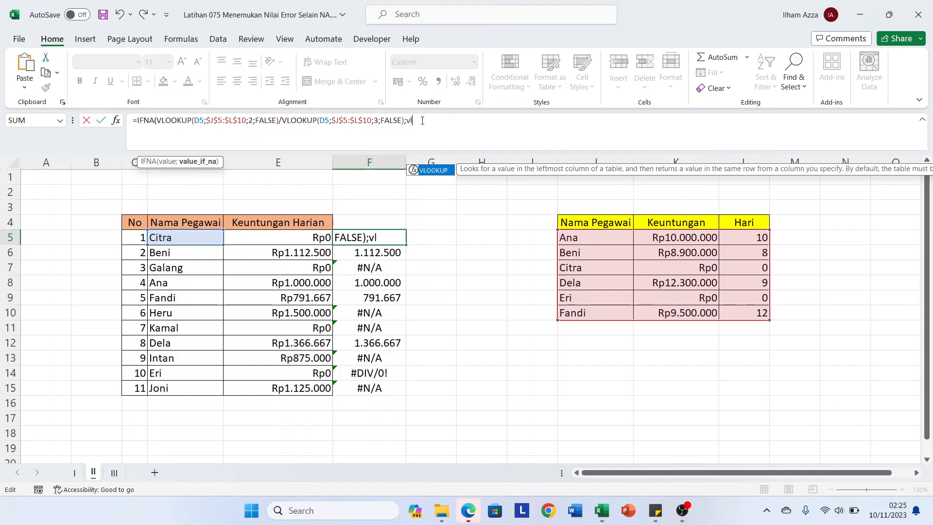
text(o)
key(Tab)
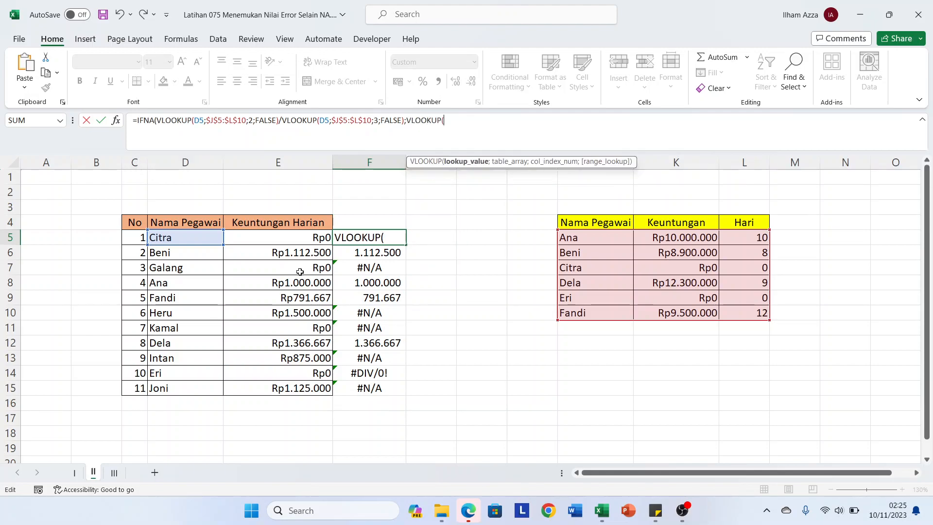
click(177, 235)
text(;)
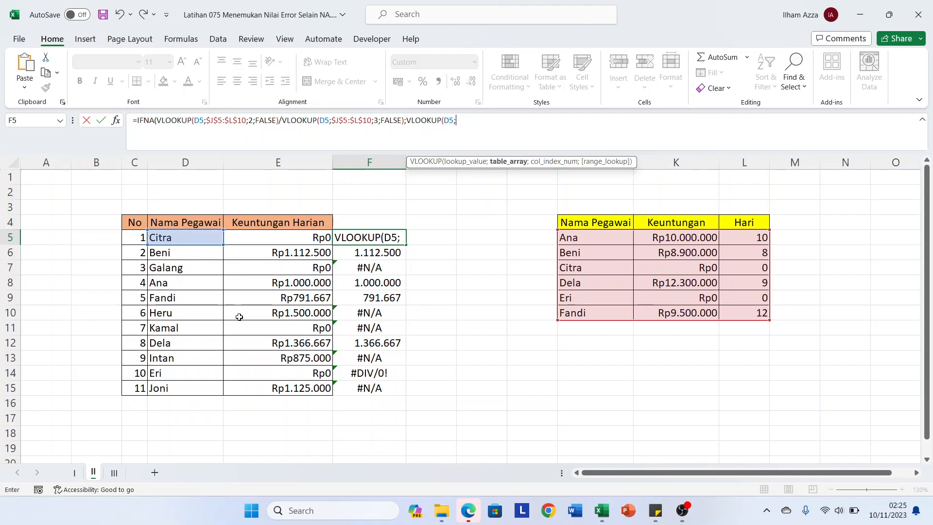
click(113, 473)
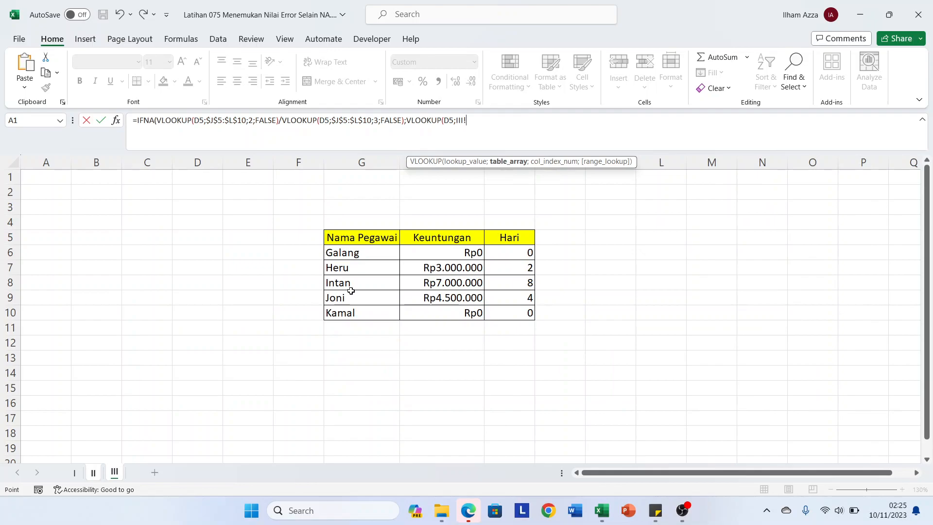
click(348, 252)
drag(348, 252, 501, 314)
key(F4)
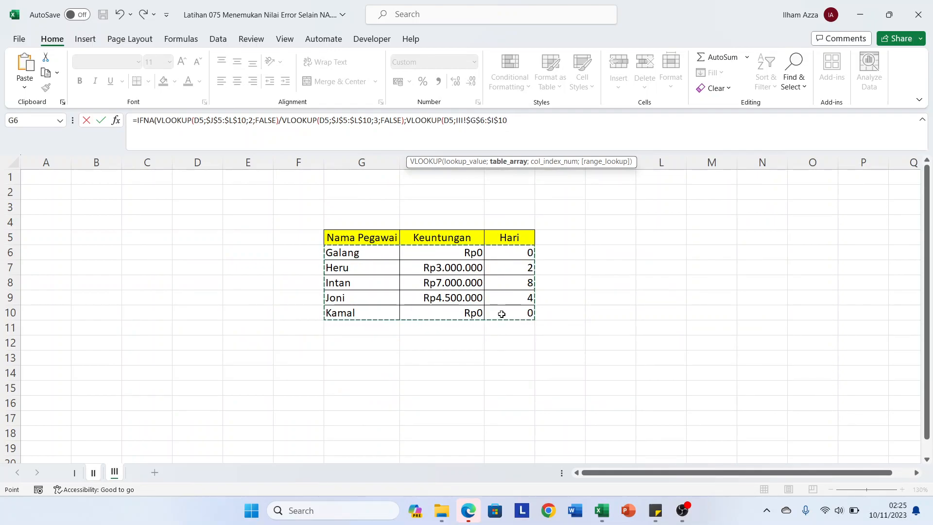
text(;2)
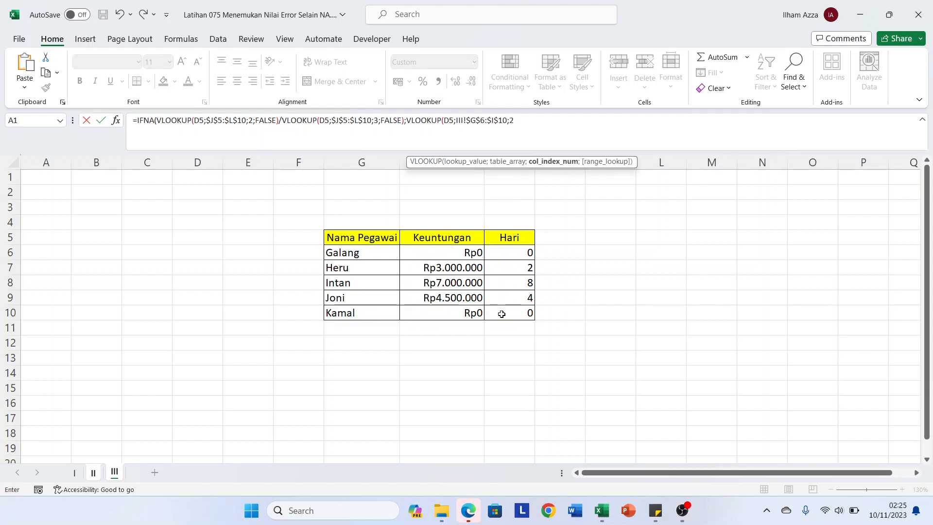
text(;FALSE)
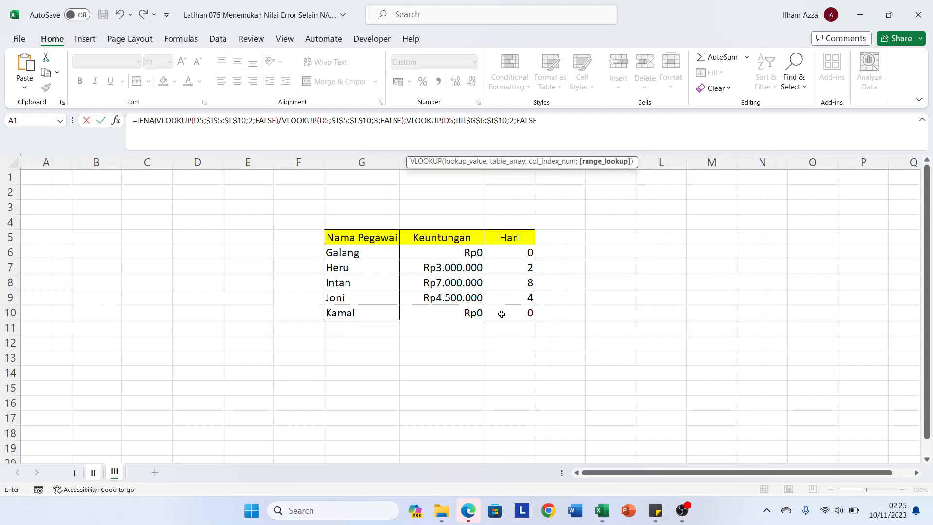
Divide the fallback lookup by another VLOOKUP that uses D5 on sheet II as its lookup value.
text()/)
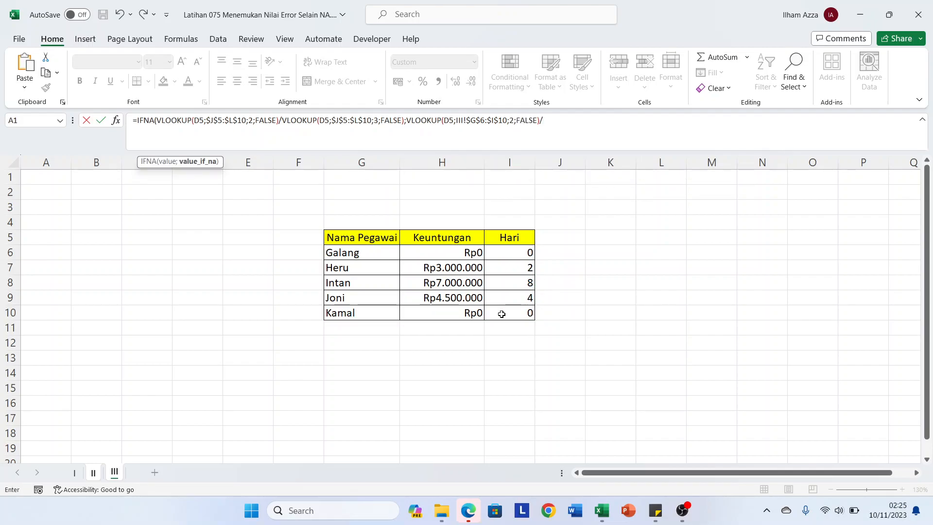
text(VLOOKUP()
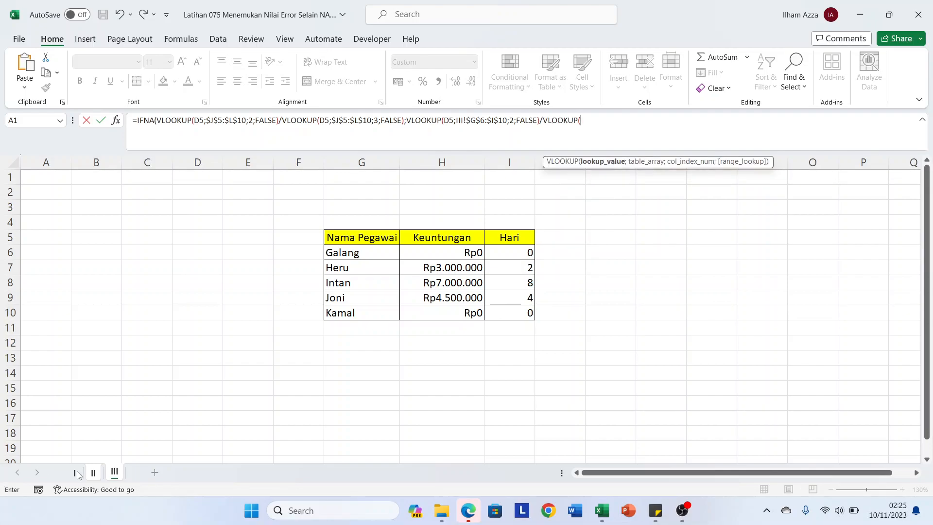
click(93, 473)
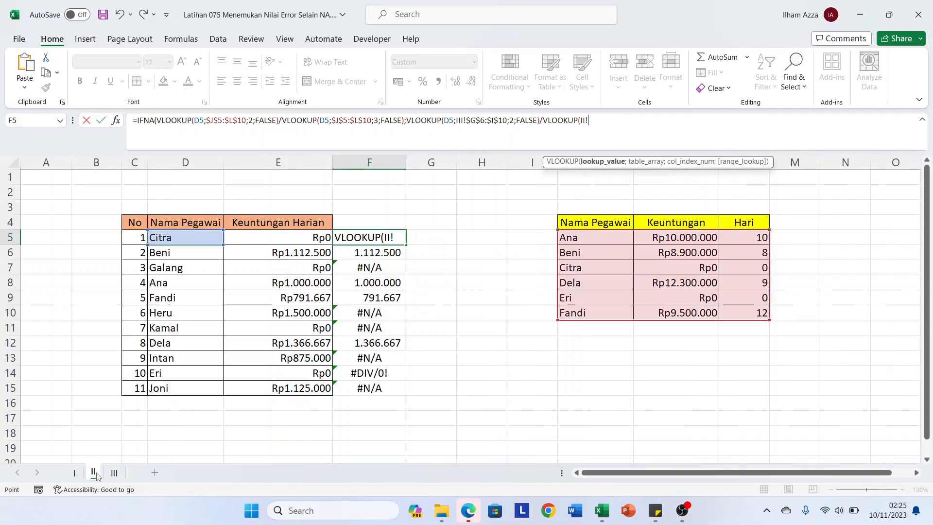
click(187, 236)
text(;)
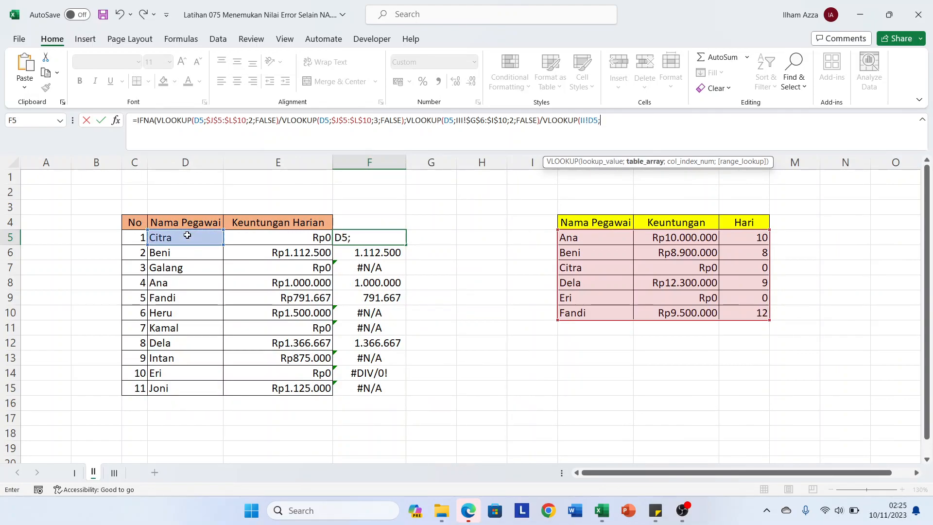
Complete the fallback's divisor VLOOKUP with the table III!$G$6:$I$10, column 3 and an exact match.
click(114, 472)
drag(375, 253, 516, 313)
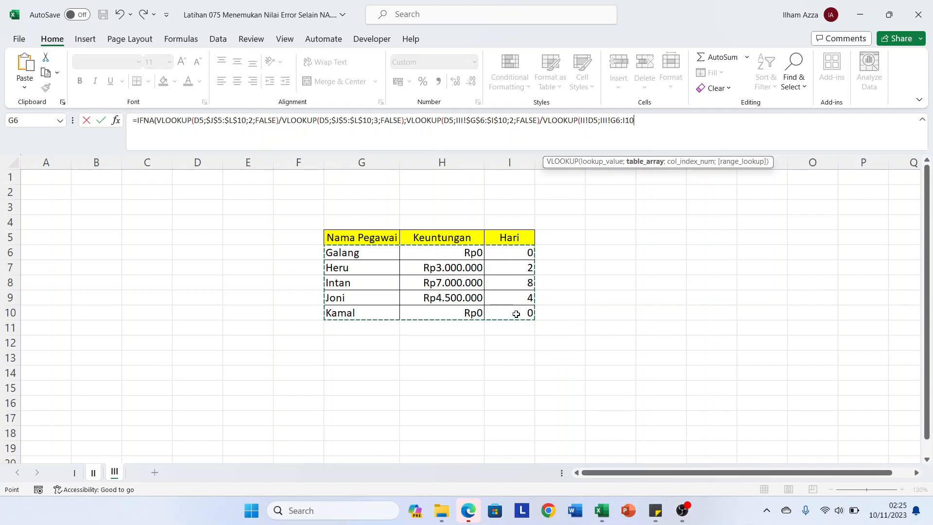
key(F4)
text(;3)
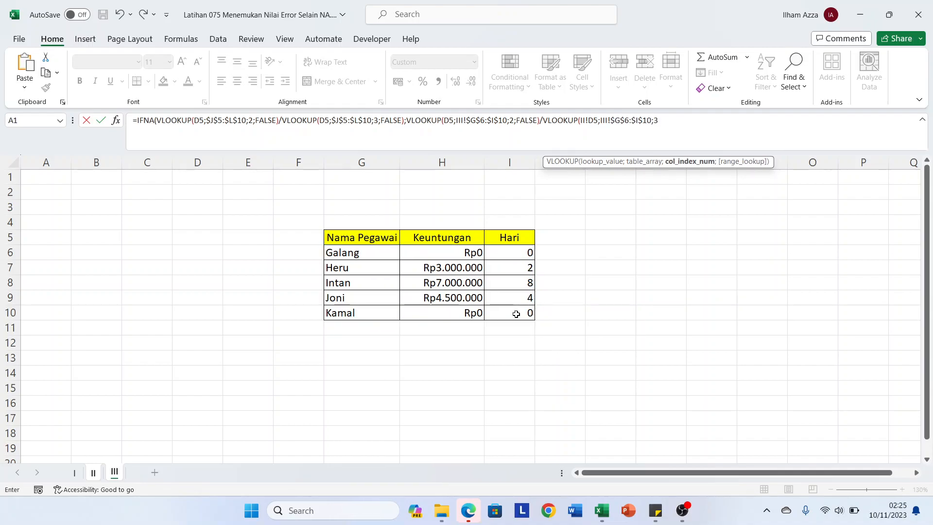
text(;)
key(Down)
key(Tab)
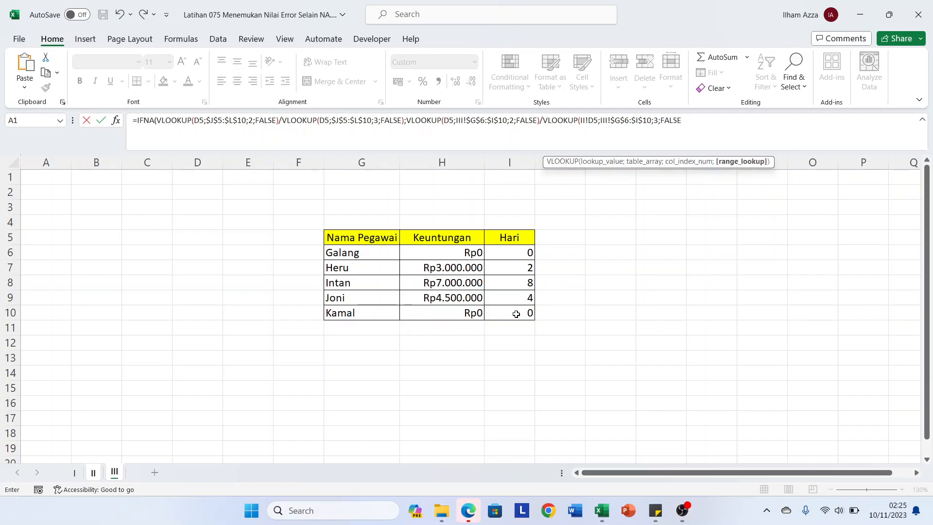
text())
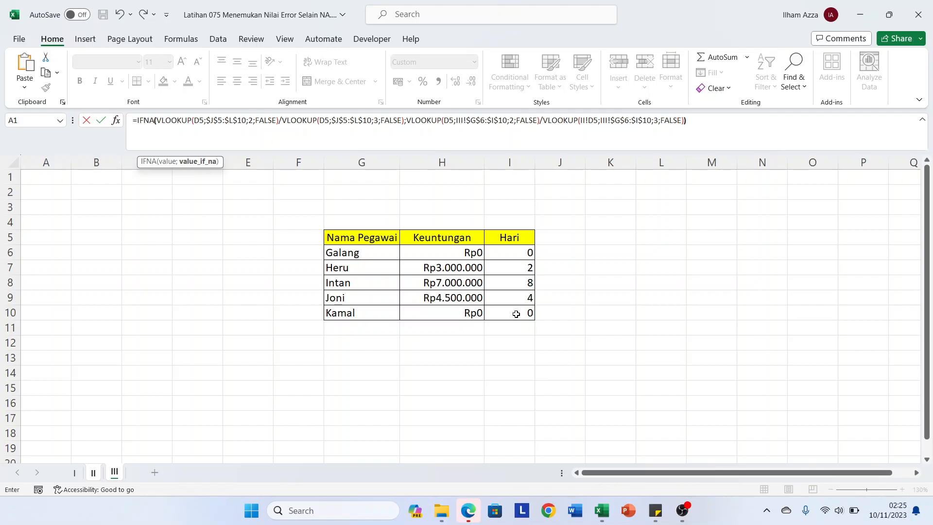
Enter the IFNA formula in F5 and fill it down to F15.
key(Return)
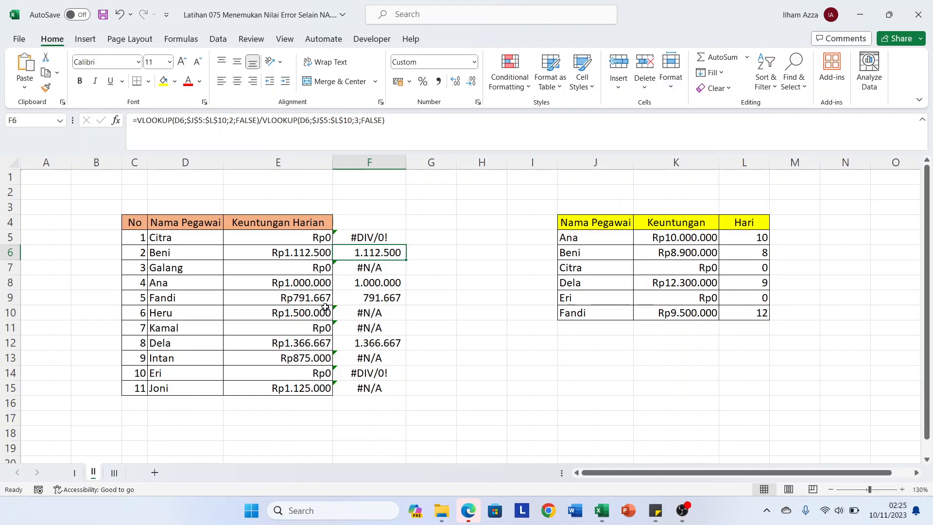
click(389, 236)
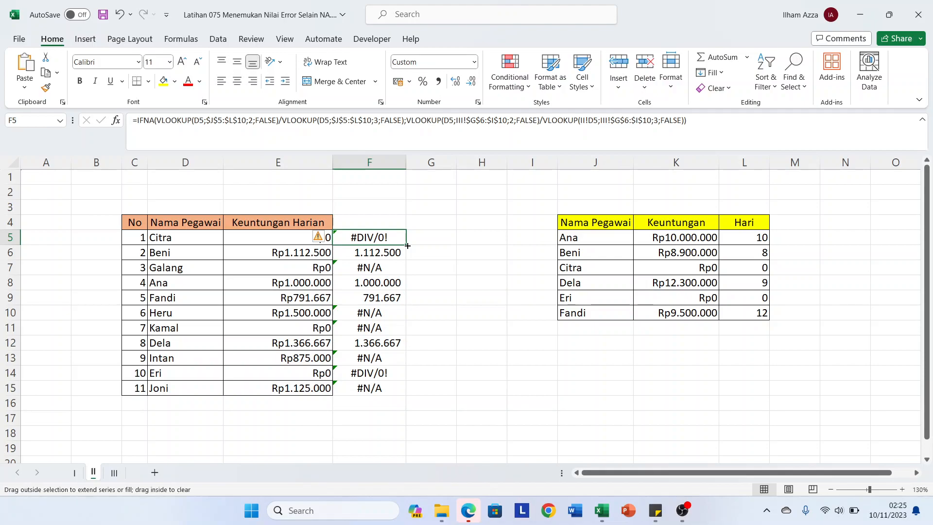
double_click(407, 246)
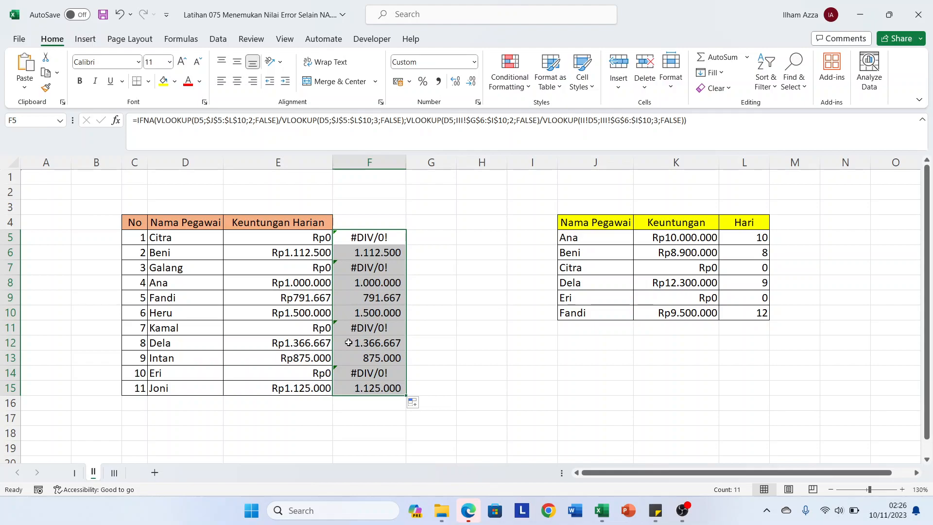
Wrap the IFNA formula in F5 in an IFERROR that returns 0 for any remaining error.
click(384, 236)
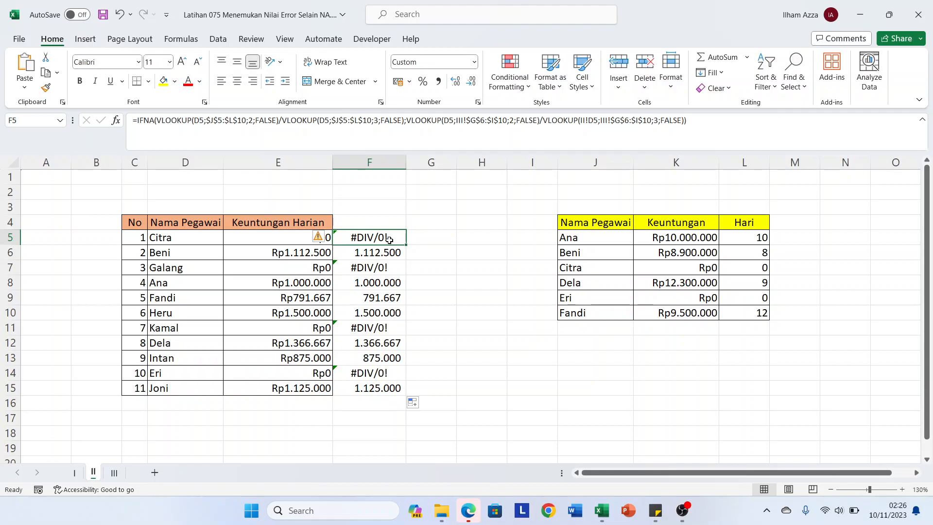
click(139, 119)
key(Left)
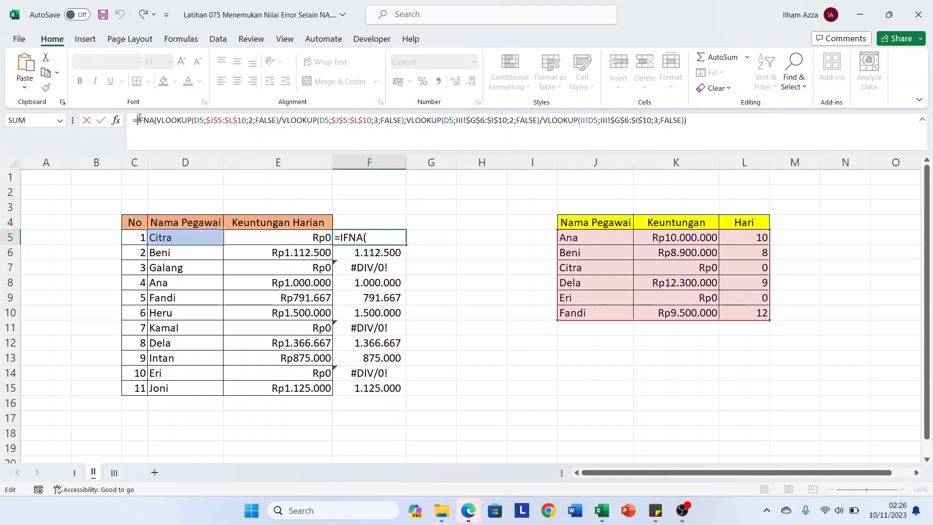
text(IFERROR()
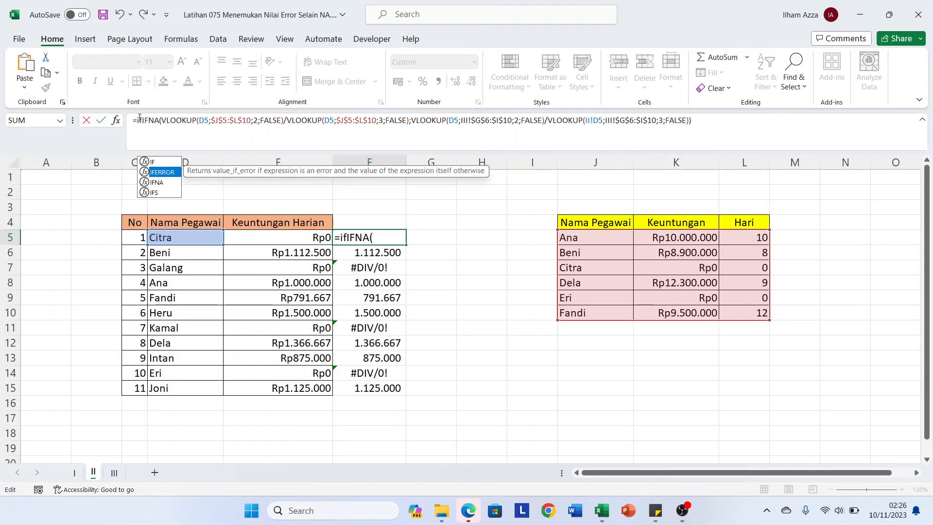
click(735, 120)
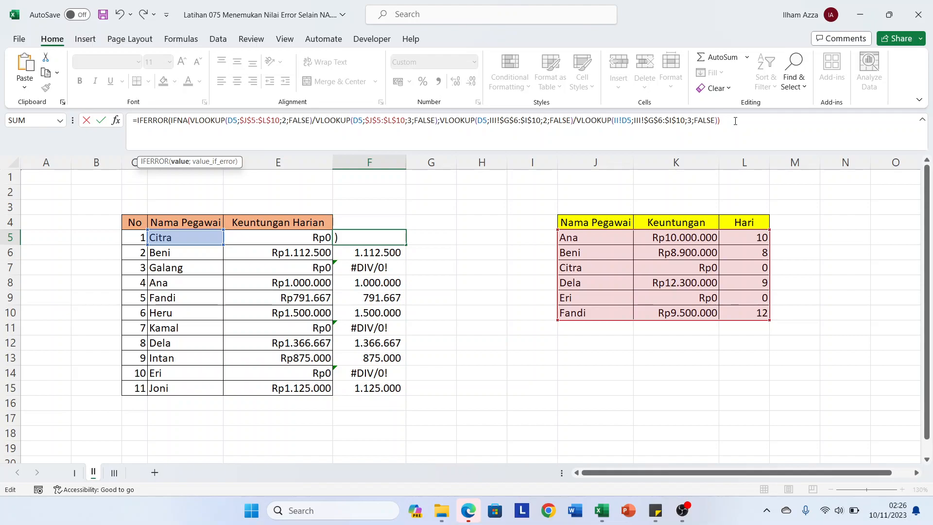
text(;0))
key(Return)
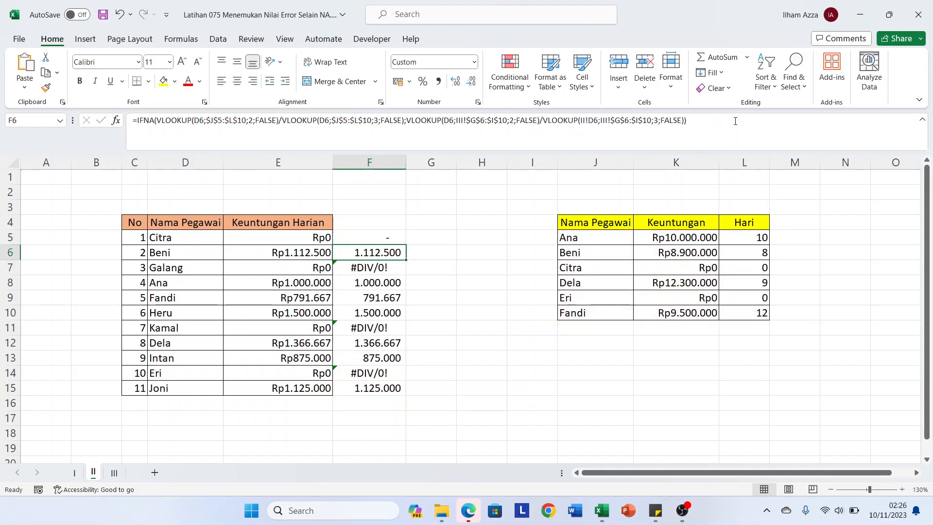
Format column F as Currency and fill the IFERROR formula from F5 down to F15.
click(385, 238)
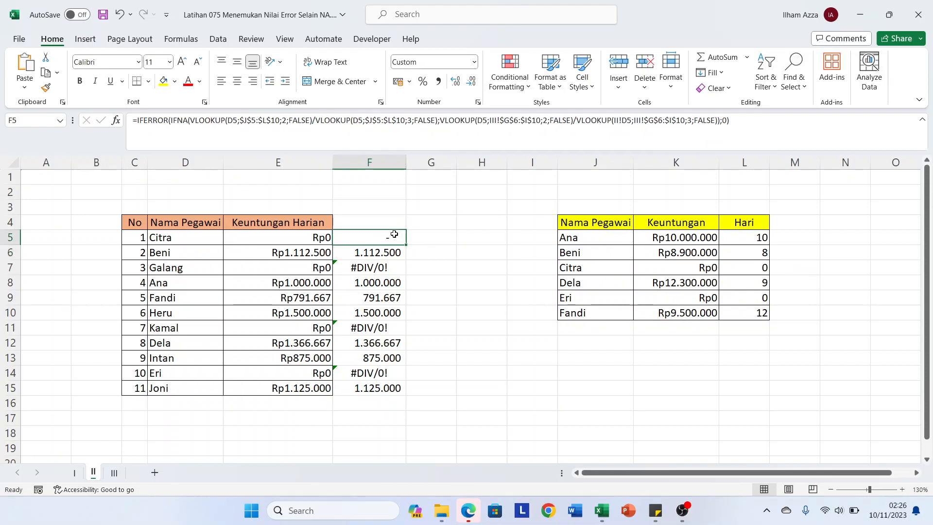
click(383, 162)
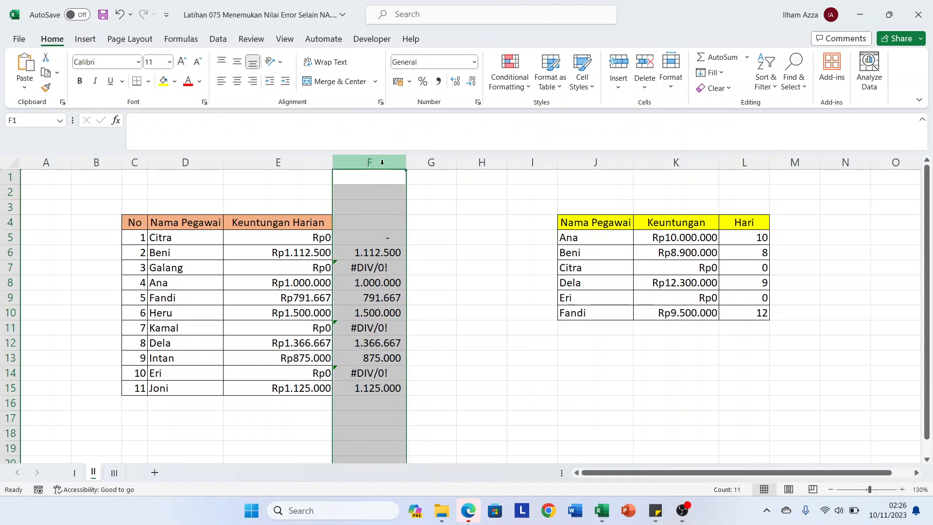
click(476, 64)
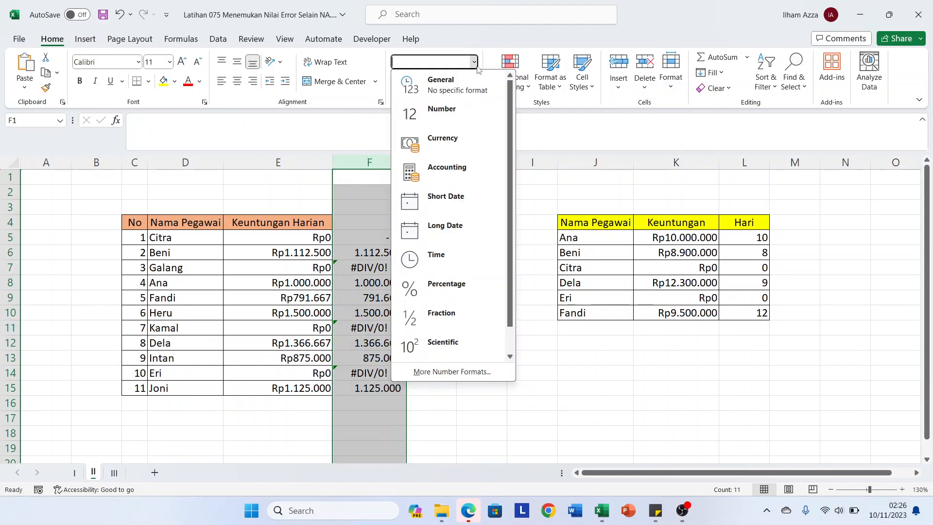
click(459, 136)
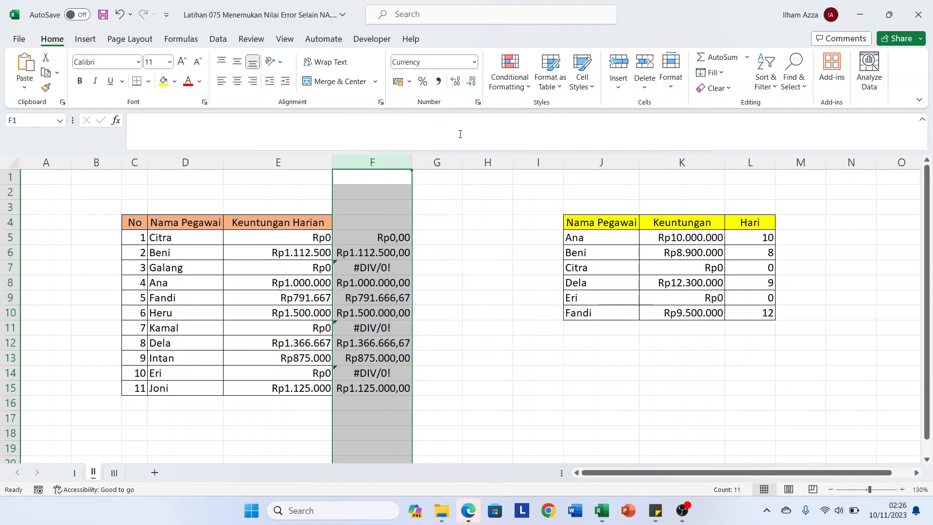
click(408, 238)
drag(411, 244, 414, 396)
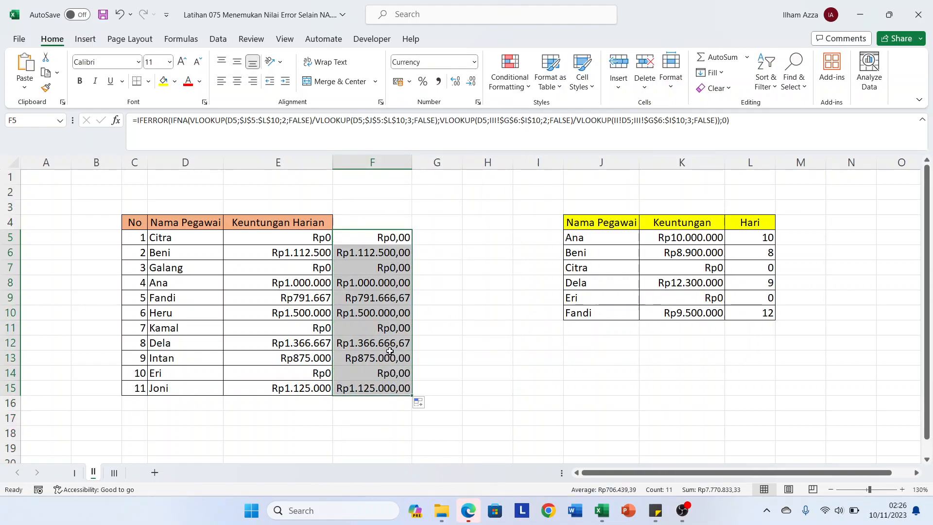
Compare the IF, ISERR and ISNA formula in E5 with the IFERROR and IFNA formula in F5.
click(367, 240)
key(Left)
key(Right)
key(Left)
key(Right)
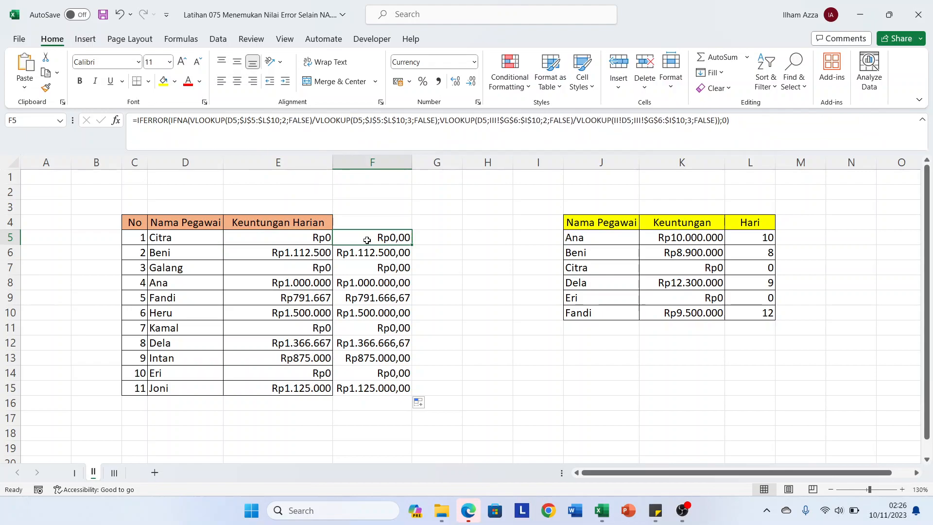
key(Left)
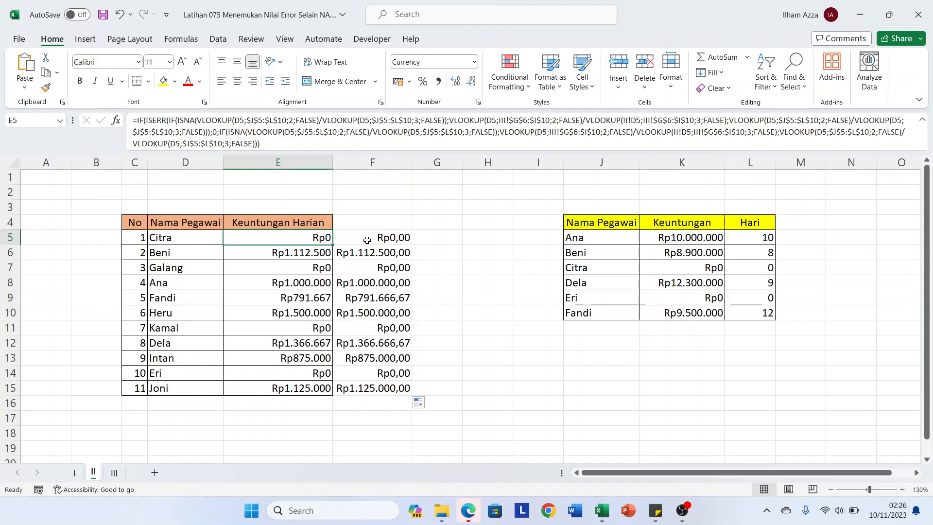
key(Right)
key(Left)
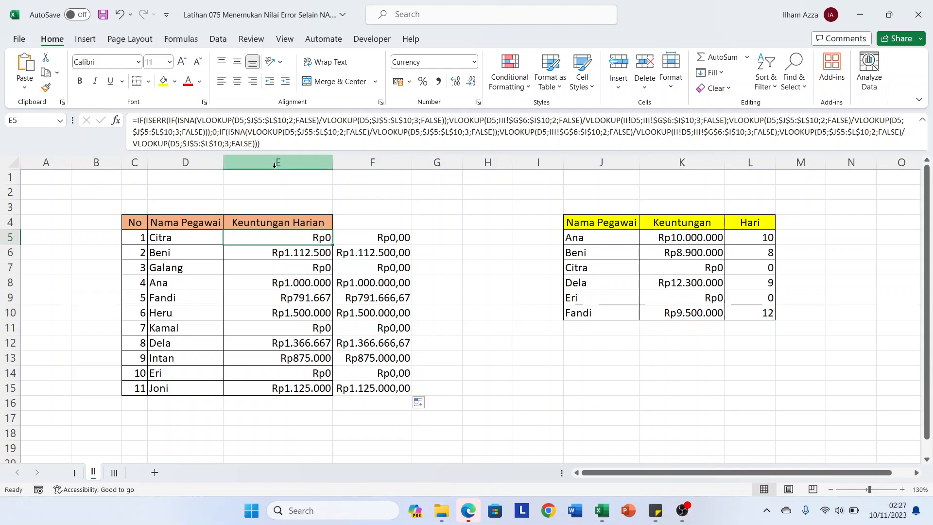
key(Right)
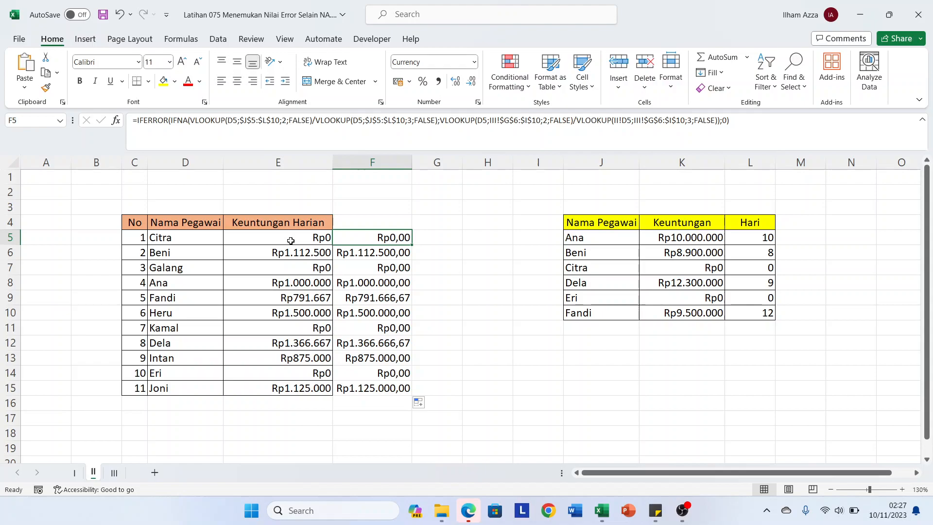
key(Right)
key(Left)
key(Right)
key(Right)
key(Right)
key(Right)
key(Right)
key(Right)
key(Right)
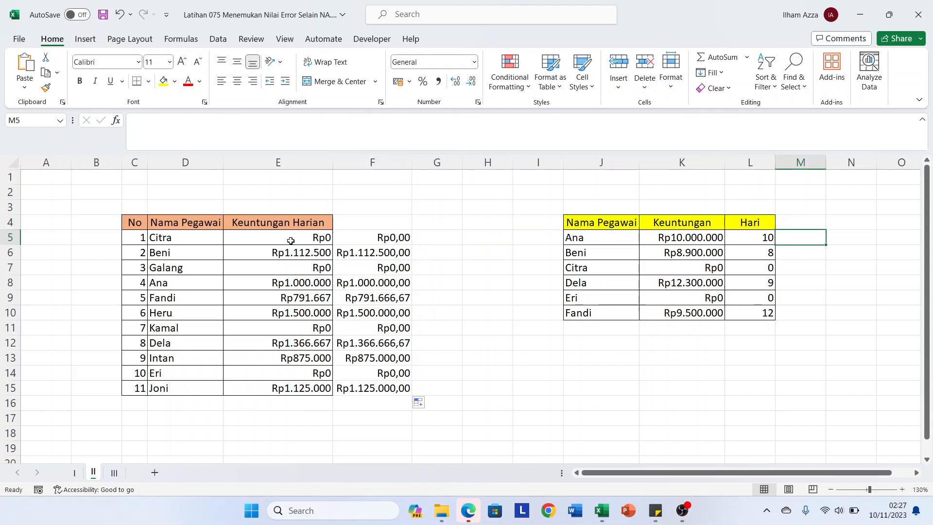
key(Left)
key(Left)
key(Left)
key(Left)
key(Left)
key(Left)
key(Left)
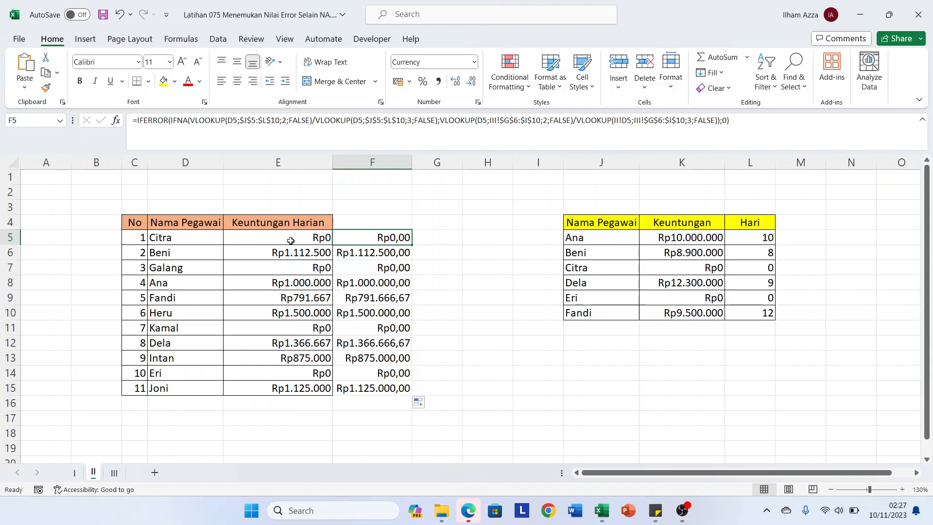
key(Right)
key(Right)
key(Left)
key(Left)
View the lookup table on sheet III, and return to sheet II to examine the formula in E5.
click(115, 475)
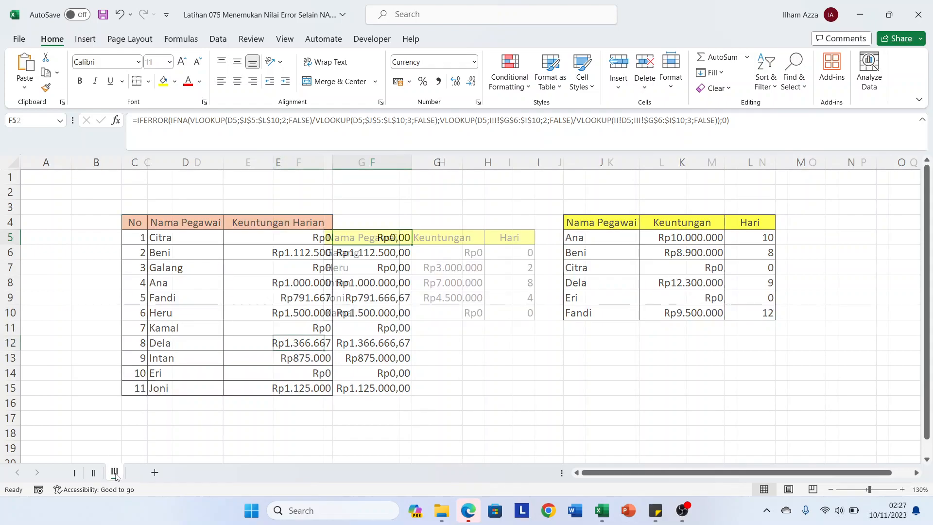
click(95, 475)
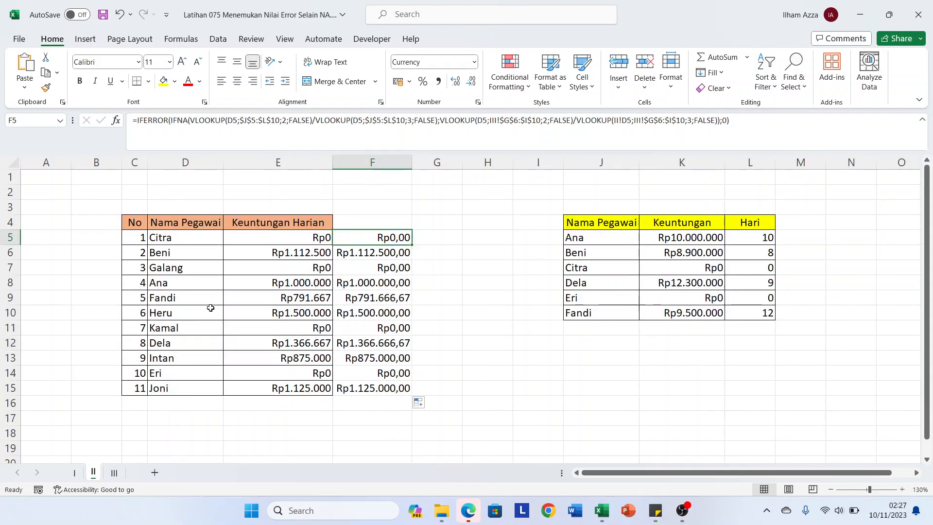
key(Left)
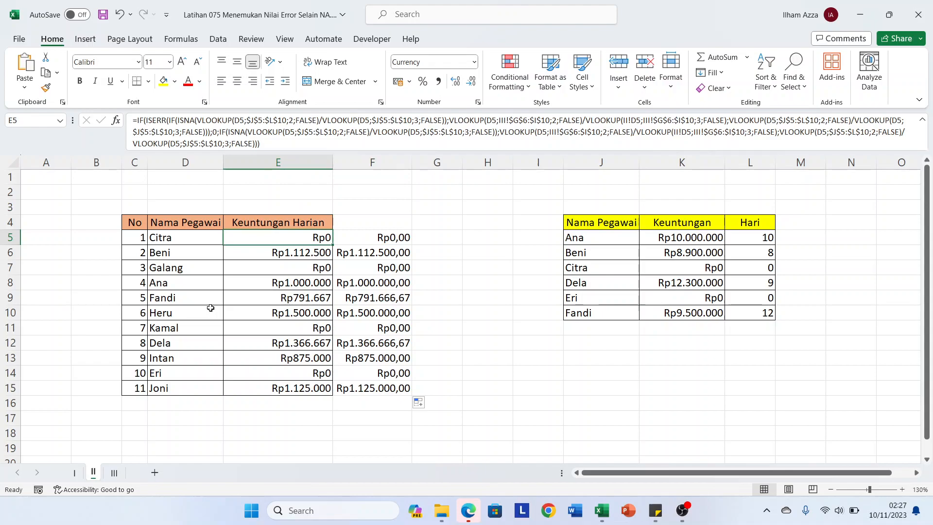